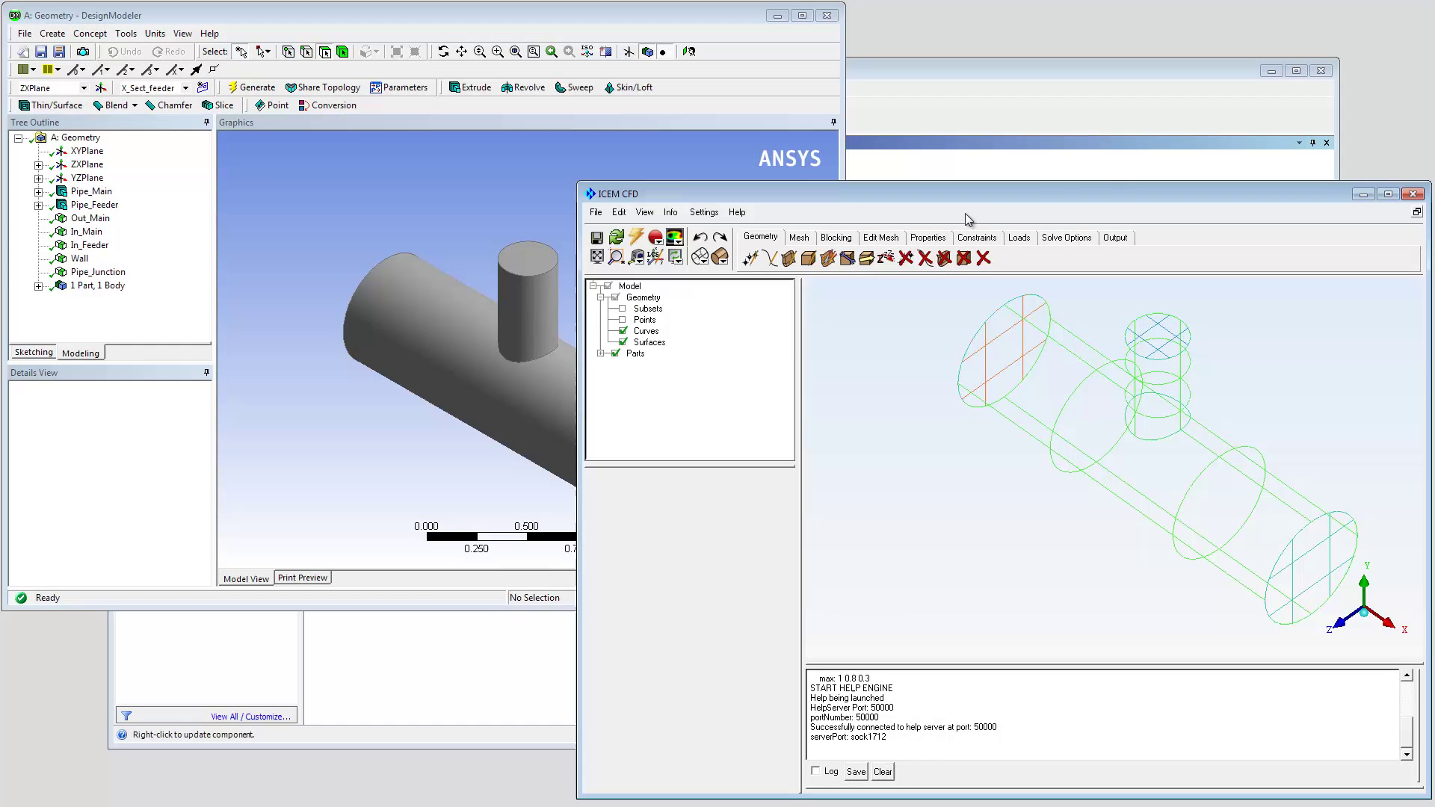
- In Surface Mesh Setup, select all surfaces with 'a' and apply Maximum size 0.05
{"action": "left_click", "coordinate": [799, 237]}
{"action": "left_click", "coordinate": [790, 258]}
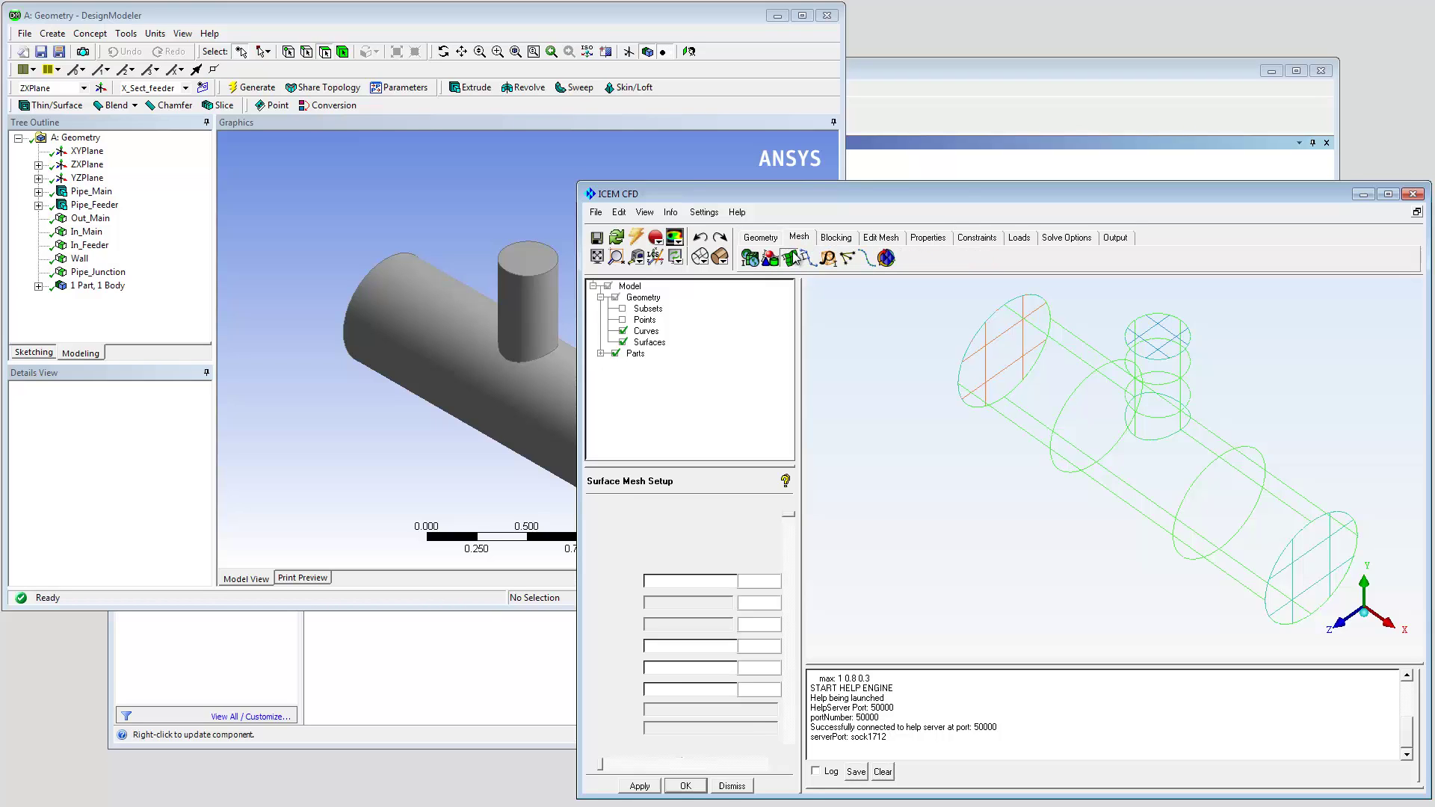
{"action": "left_click", "coordinate": [745, 508]}
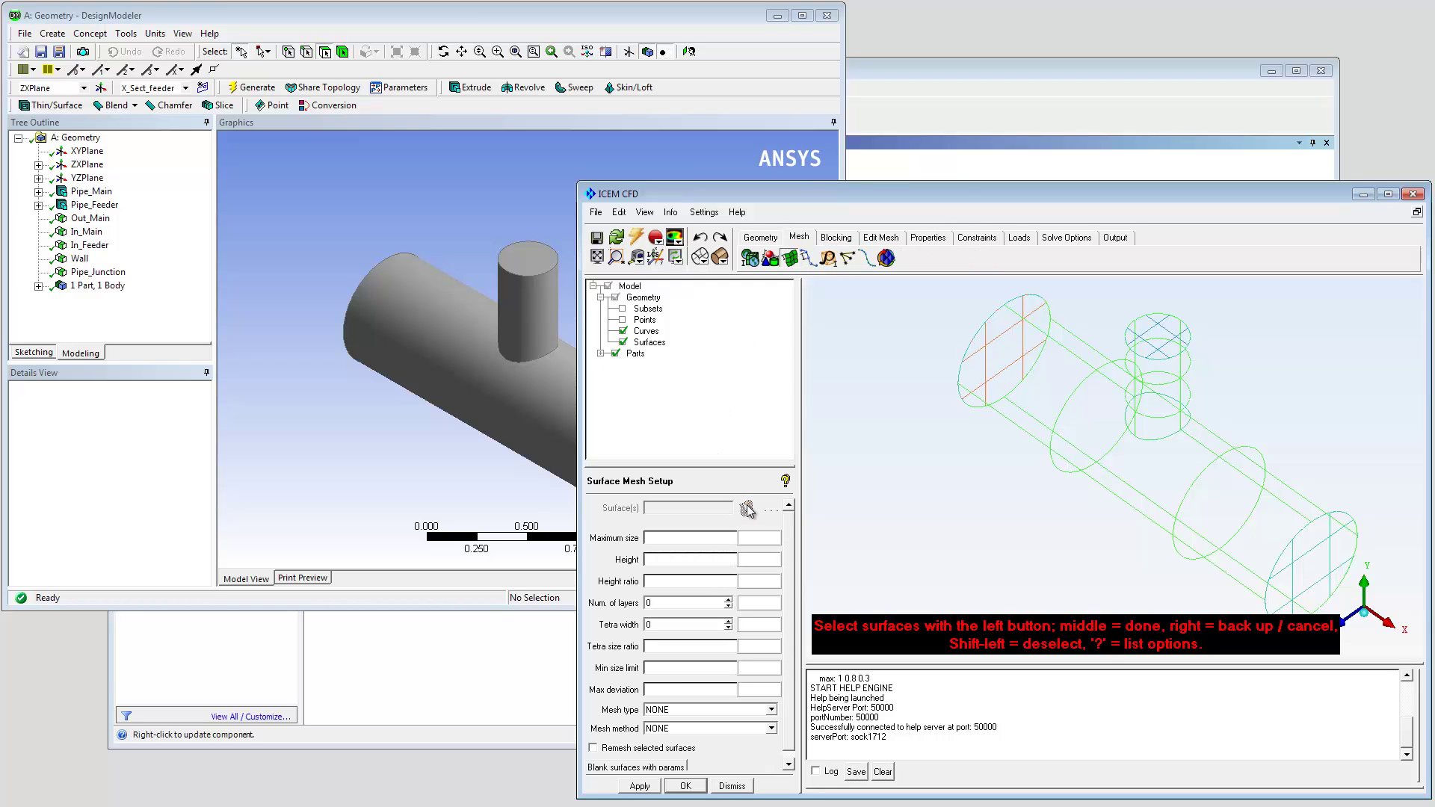
{"action": "key", "text": "a"}
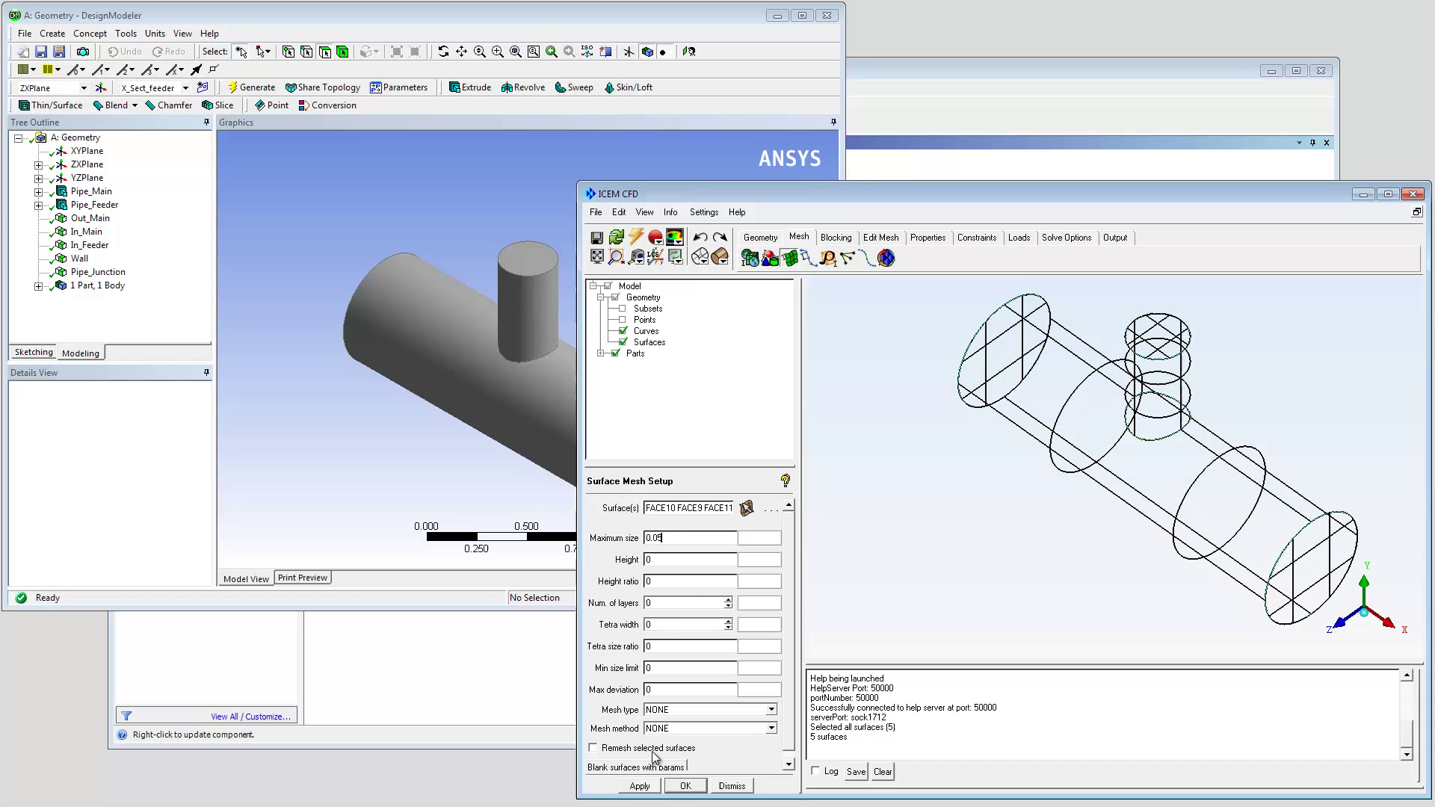
{"action": "left_click", "coordinate": [647, 788]}
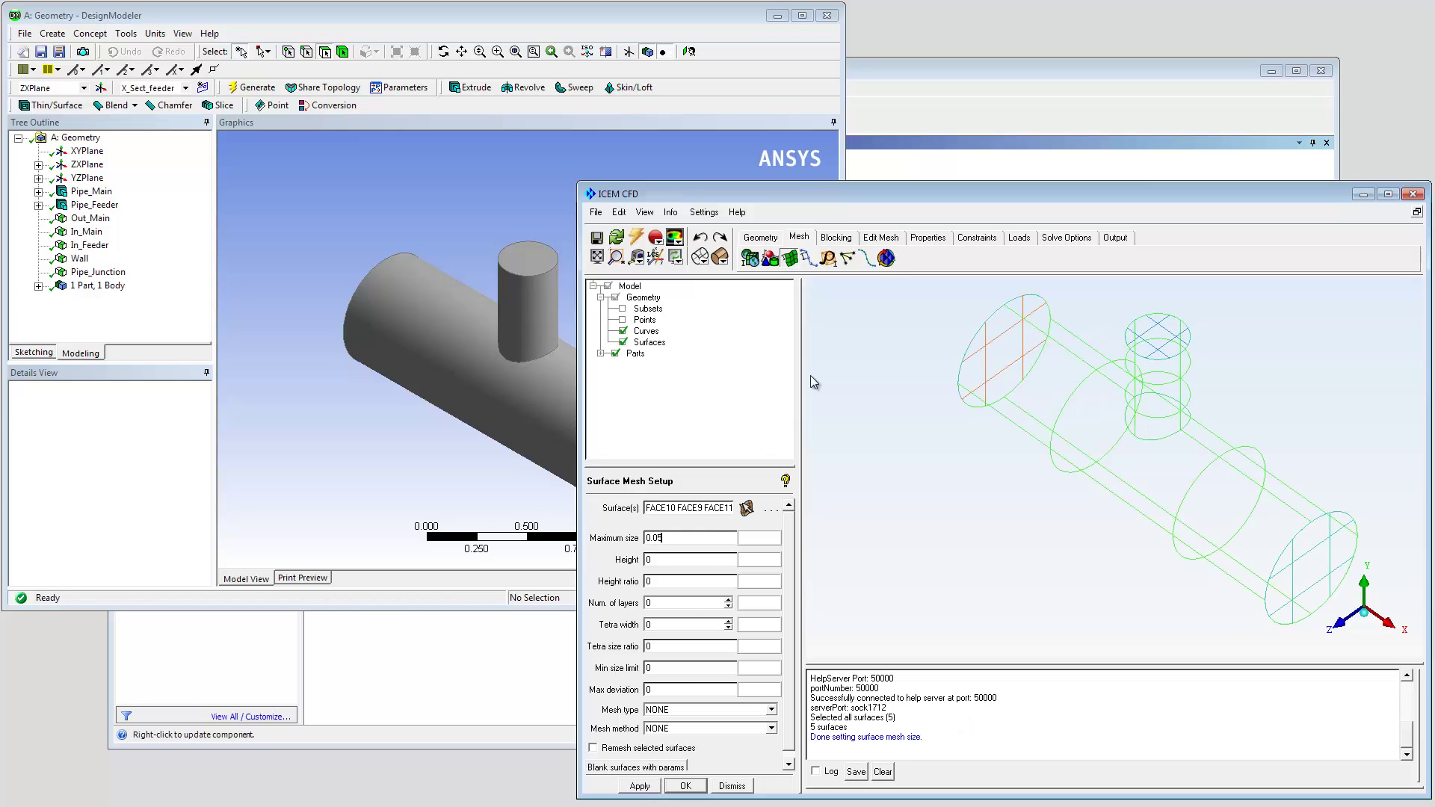
- Compute and save the 46,350-element Tetra/Mixed volume mesh, then bring DesignModeler forward
{"action": "left_click", "coordinate": [887, 265]}
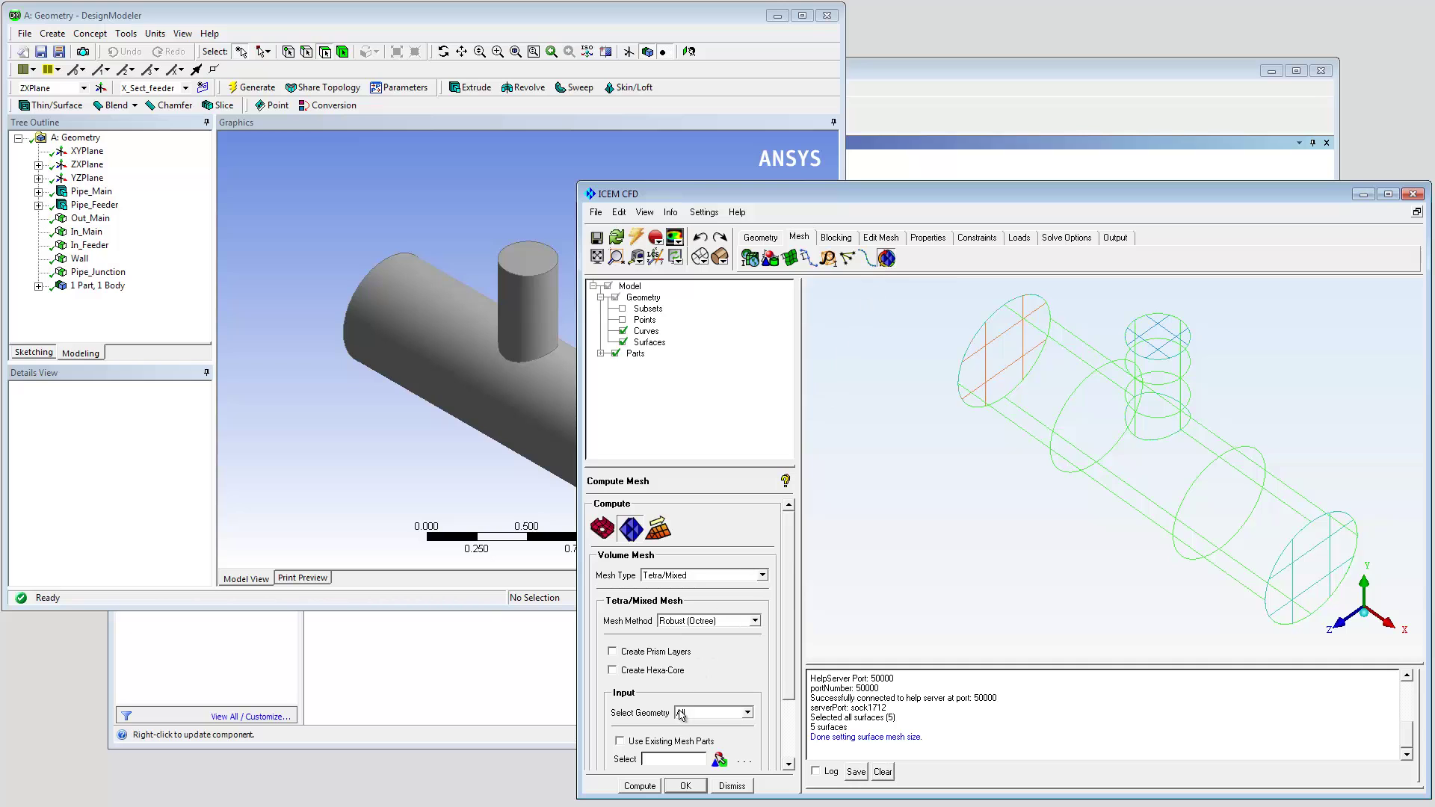
{"action": "left_click", "coordinate": [651, 786]}
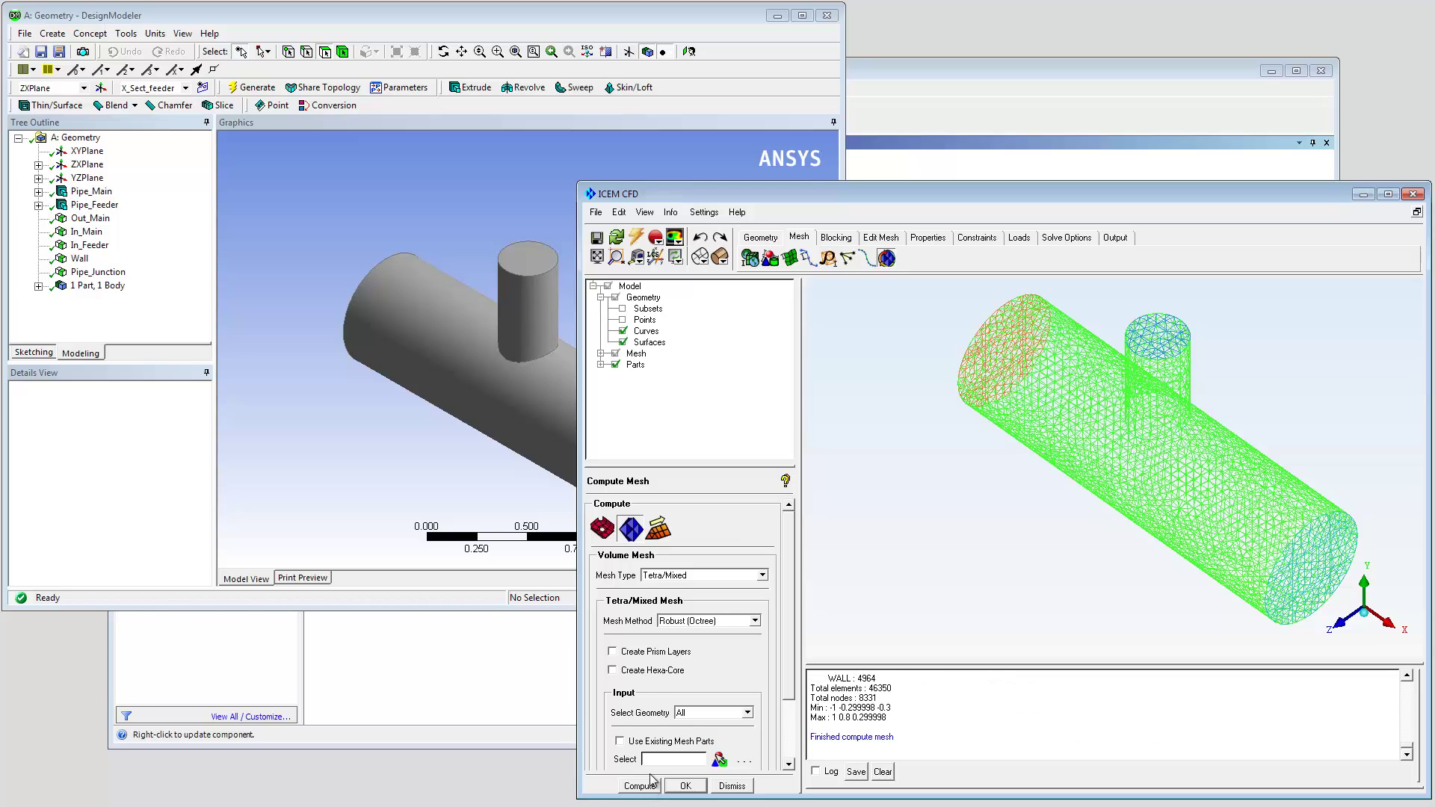
{"action": "left_click", "coordinate": [600, 241]}
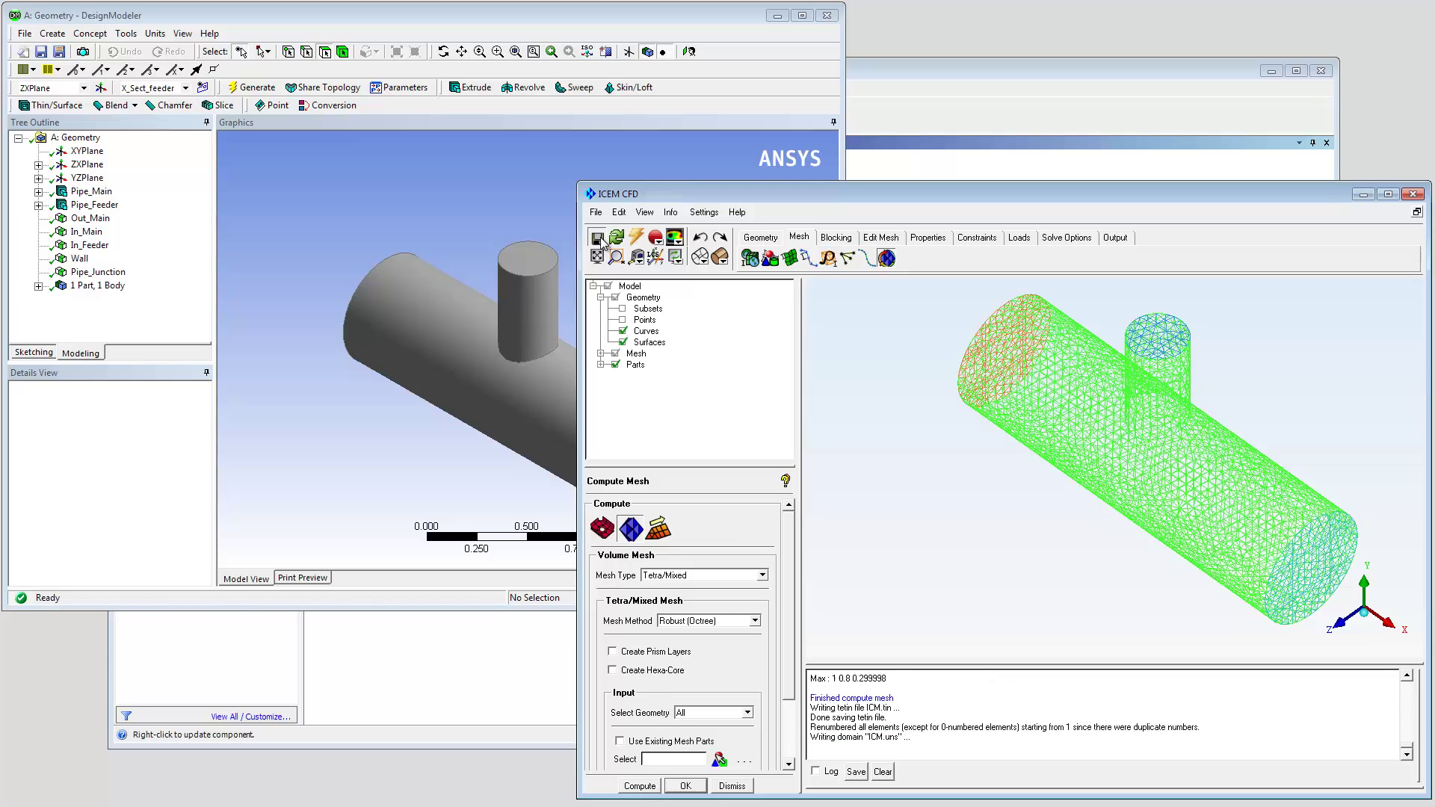
{"action": "left_click", "coordinate": [888, 75]}
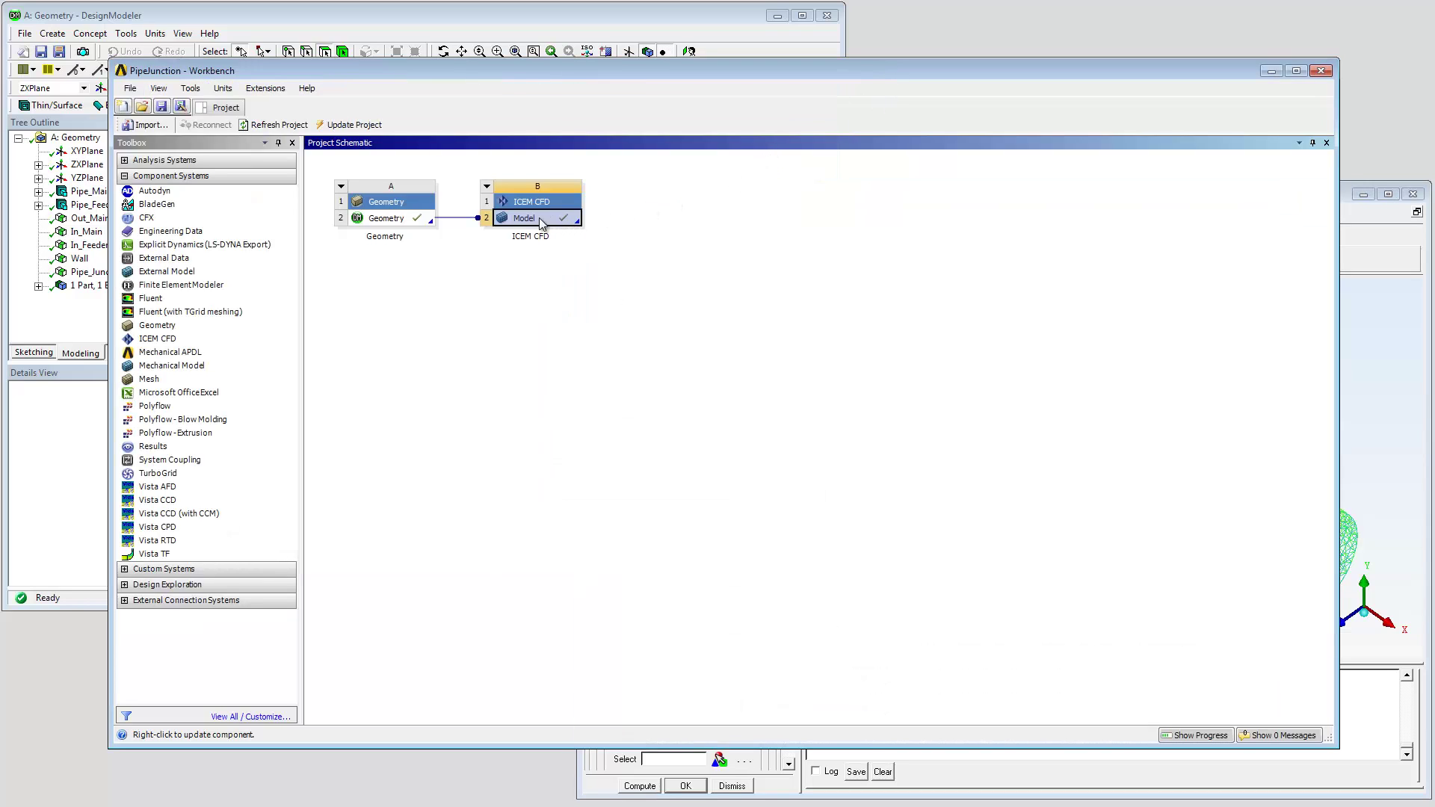
{"action": "left_click", "coordinate": [249, 21]}
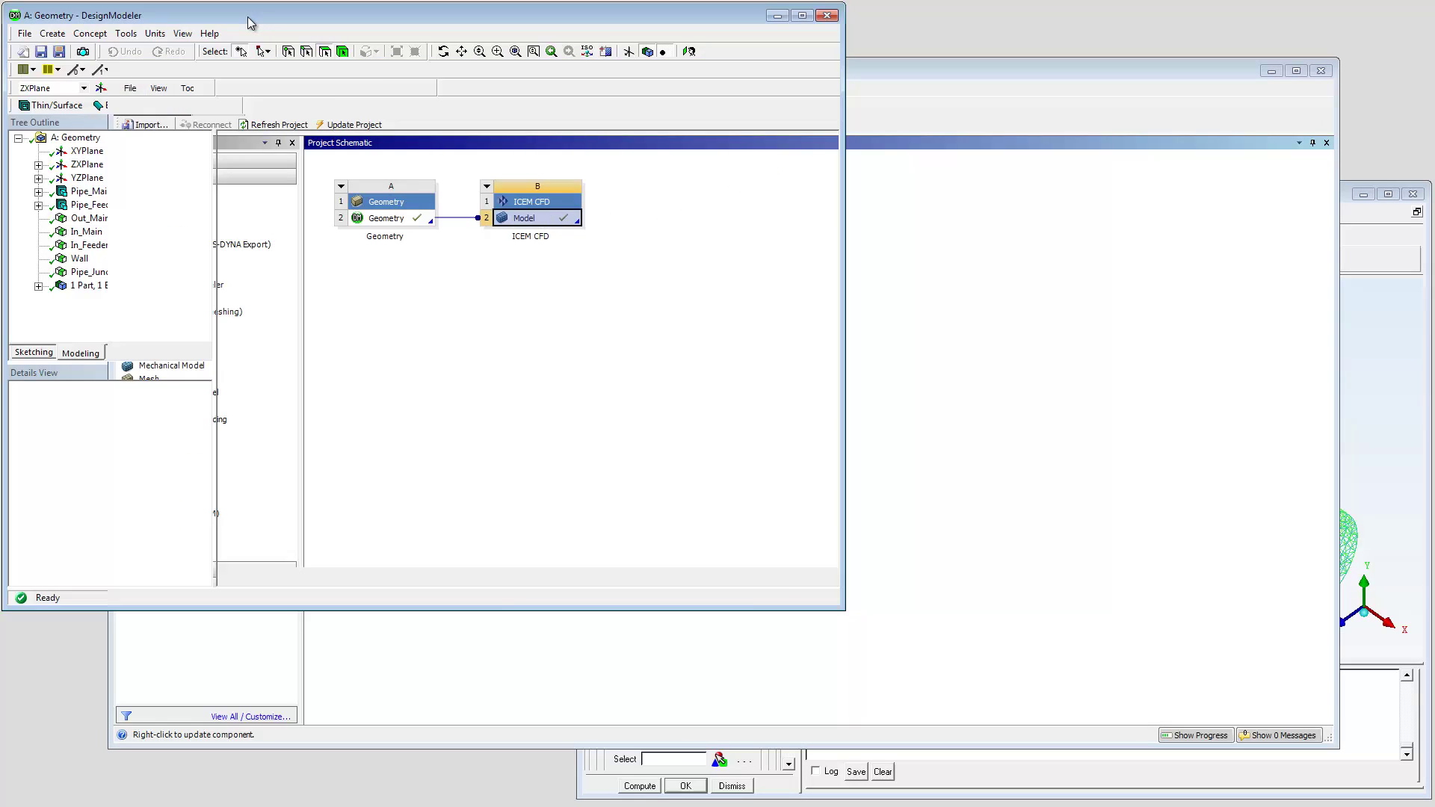
- Promote the X_Sect_main radius R1 to a parameter named R_main
{"action": "left_click", "coordinate": [38, 191]}
{"action": "left_click", "coordinate": [100, 206]}
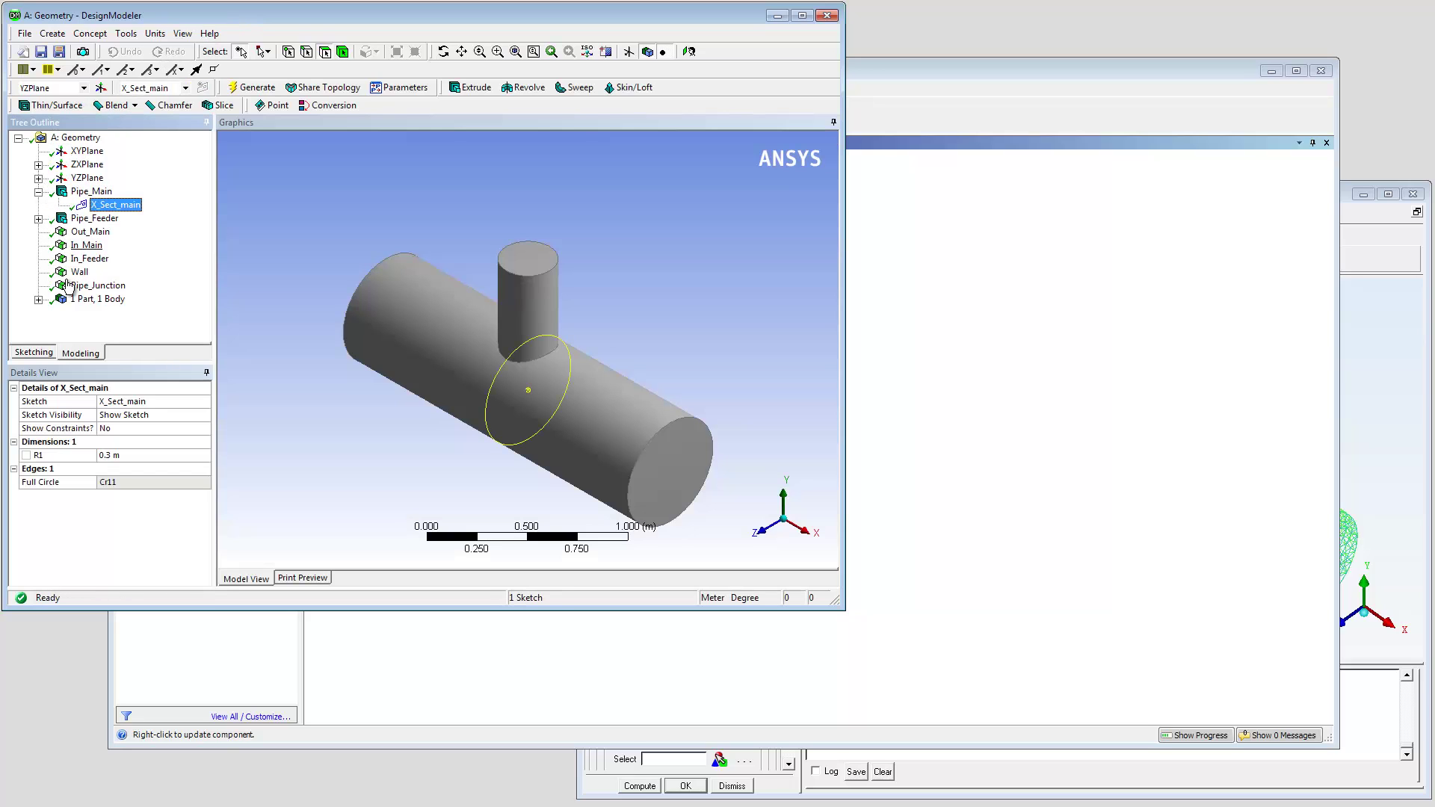
{"action": "left_click", "coordinate": [27, 458]}
{"action": "type", "text": "R_main"}
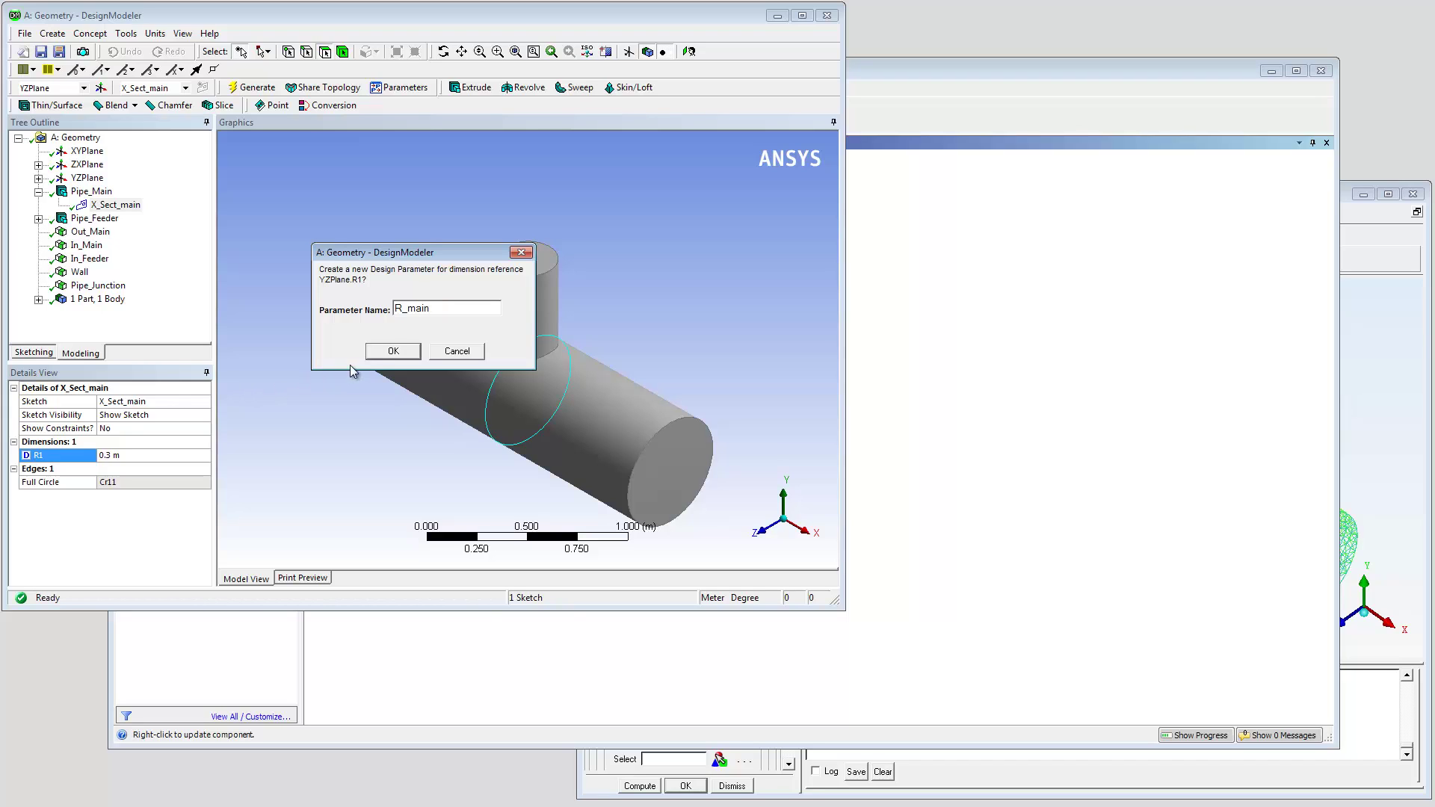
{"action": "left_click", "coordinate": [386, 352]}
- Promote the X_Sect_feeder radius R1 (0.15 m) to a parameter named R_feeder
{"action": "left_click", "coordinate": [38, 219]}
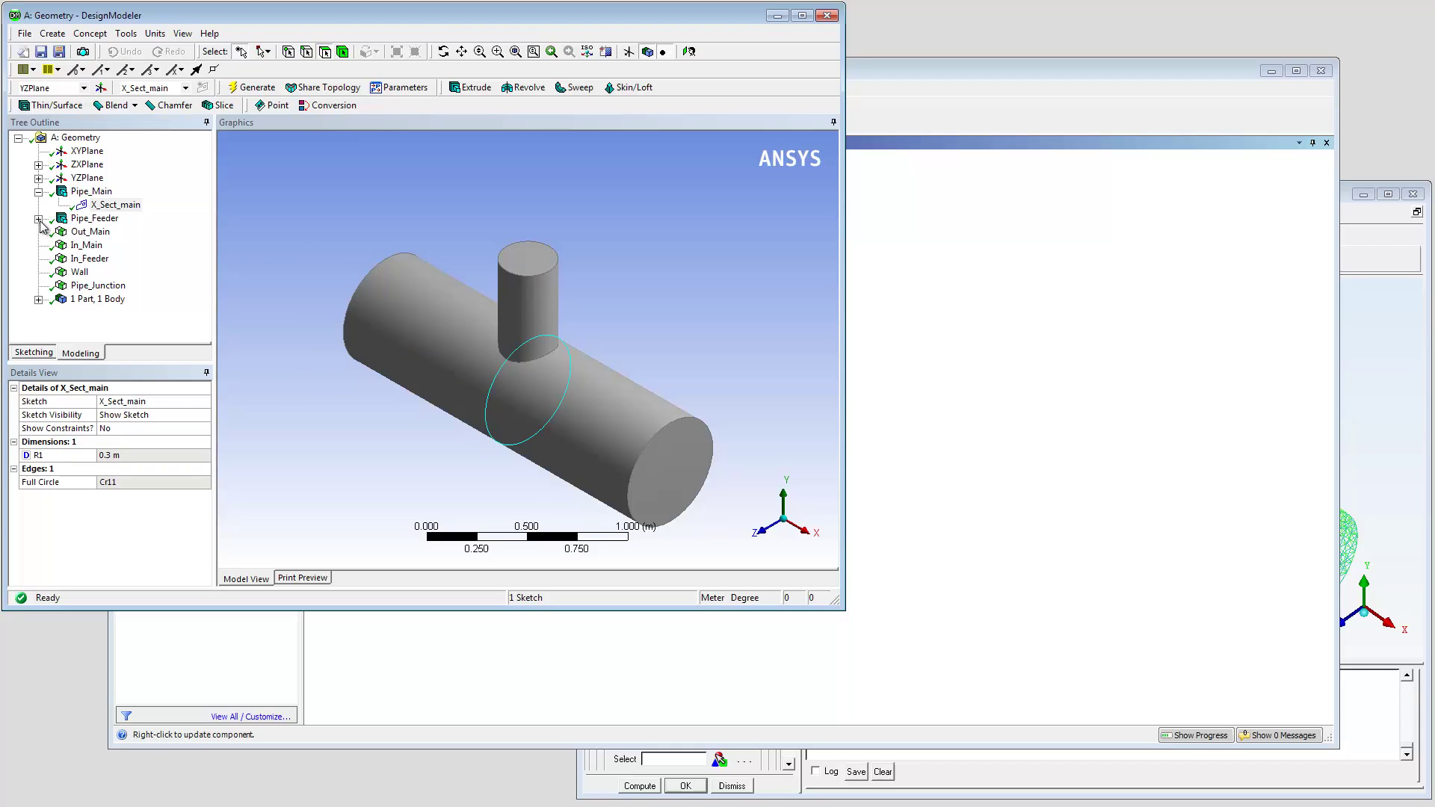
{"action": "left_click", "coordinate": [118, 232]}
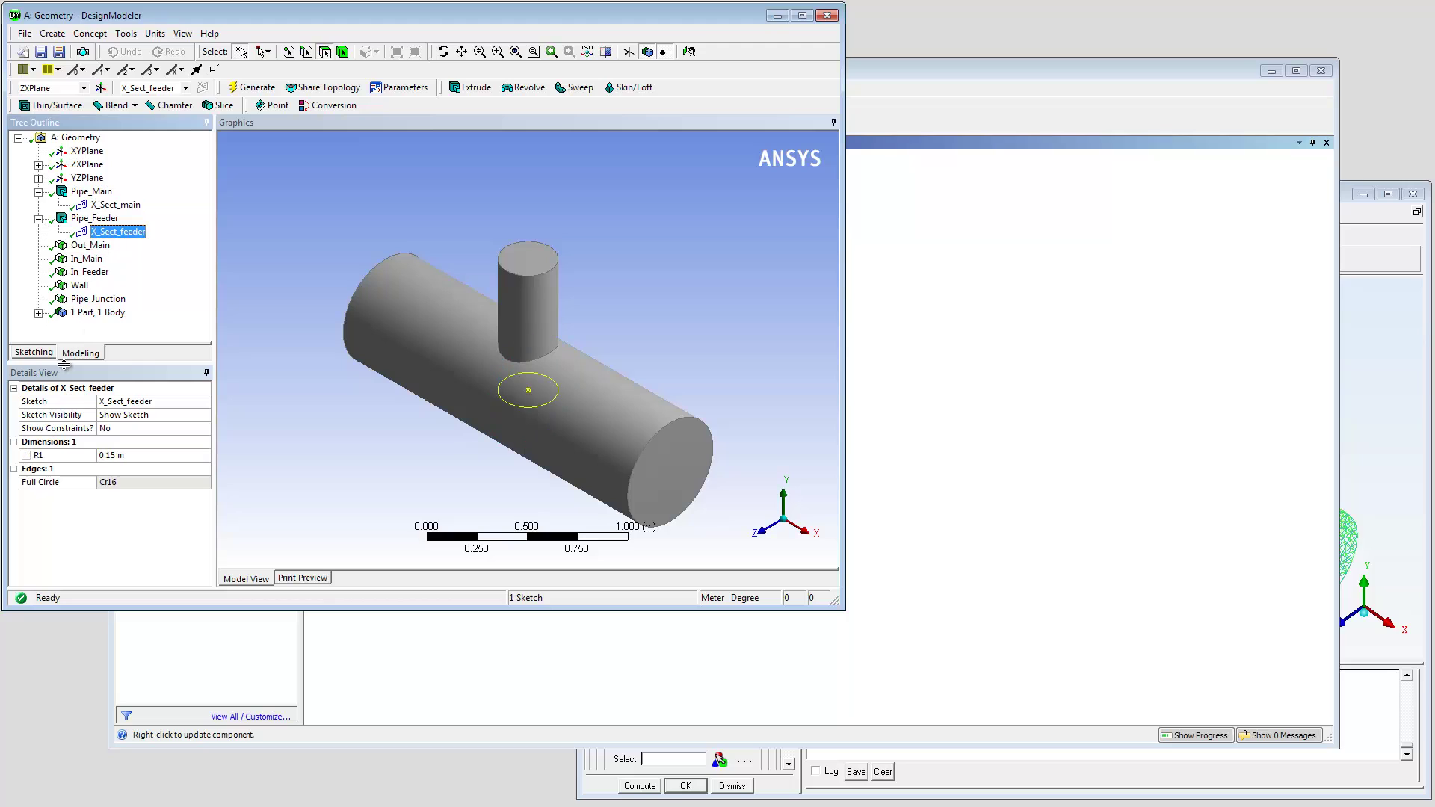
{"action": "left_click", "coordinate": [27, 458]}
{"action": "type", "text": "R_feeder"}
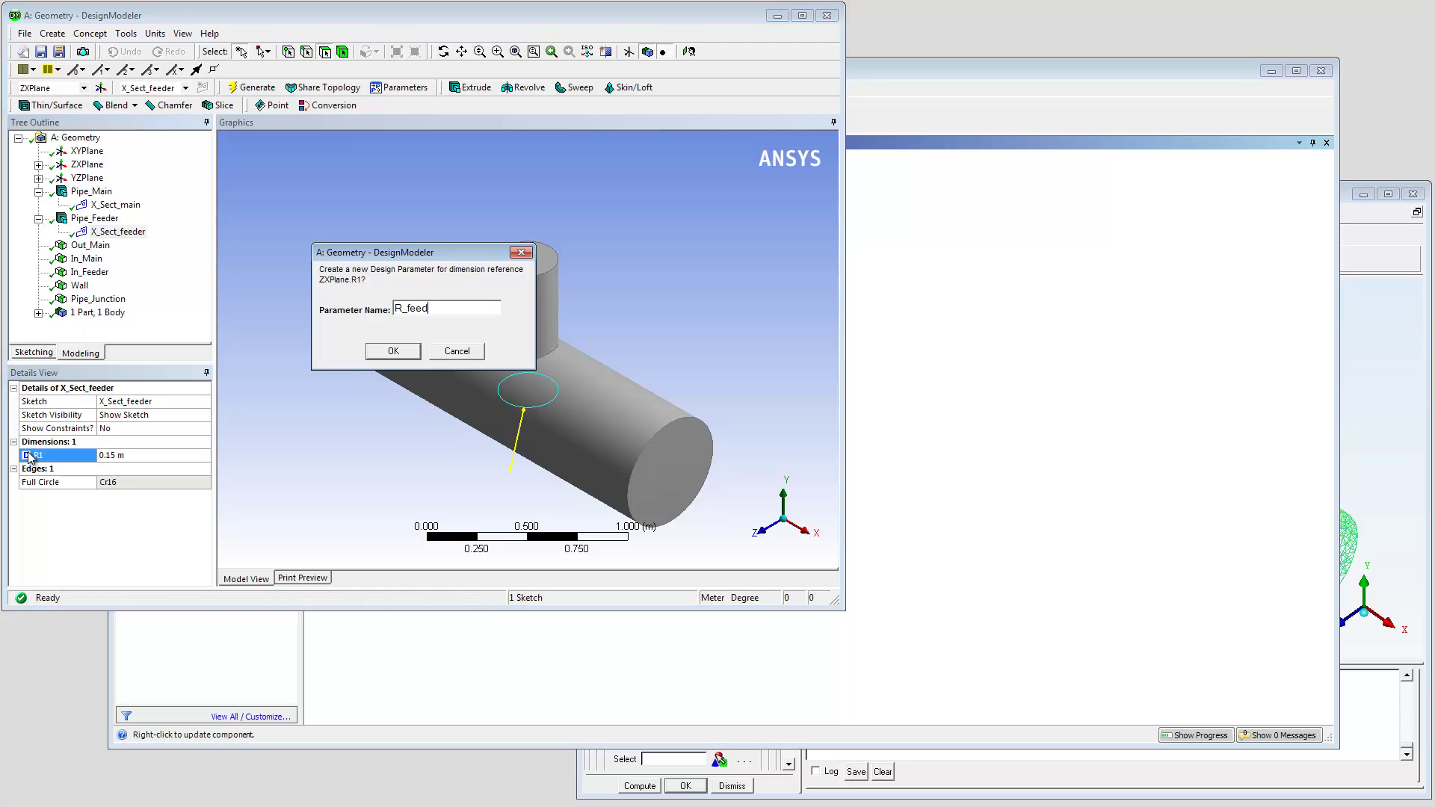
{"action": "left_click", "coordinate": [373, 354]}
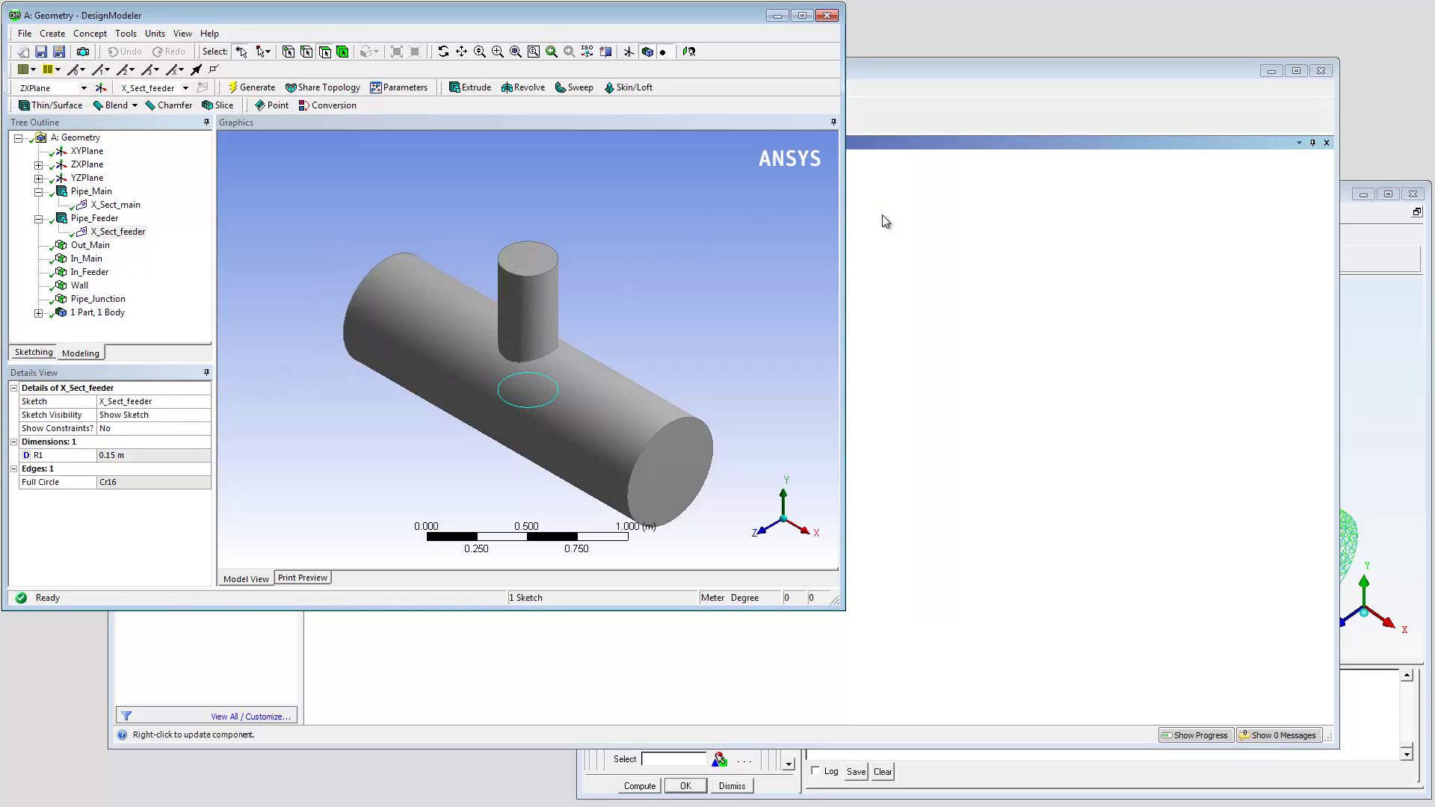
- In ICEM CFD, make the surface mesh Maximum size 0.05 a Workbench parameter
{"action": "left_click", "coordinate": [1388, 316]}
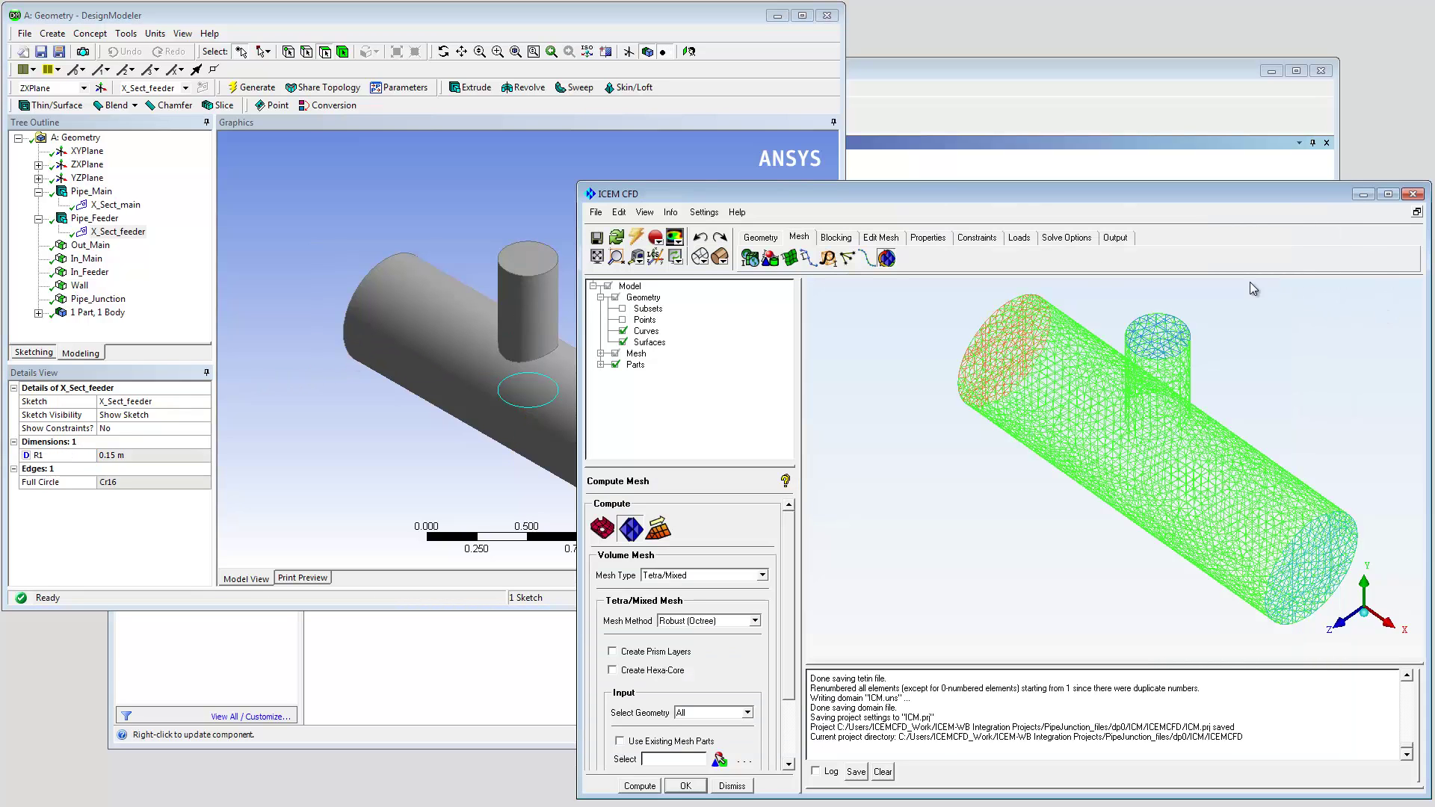
{"action": "left_click", "coordinate": [789, 258]}
{"action": "left_click", "coordinate": [762, 540]}
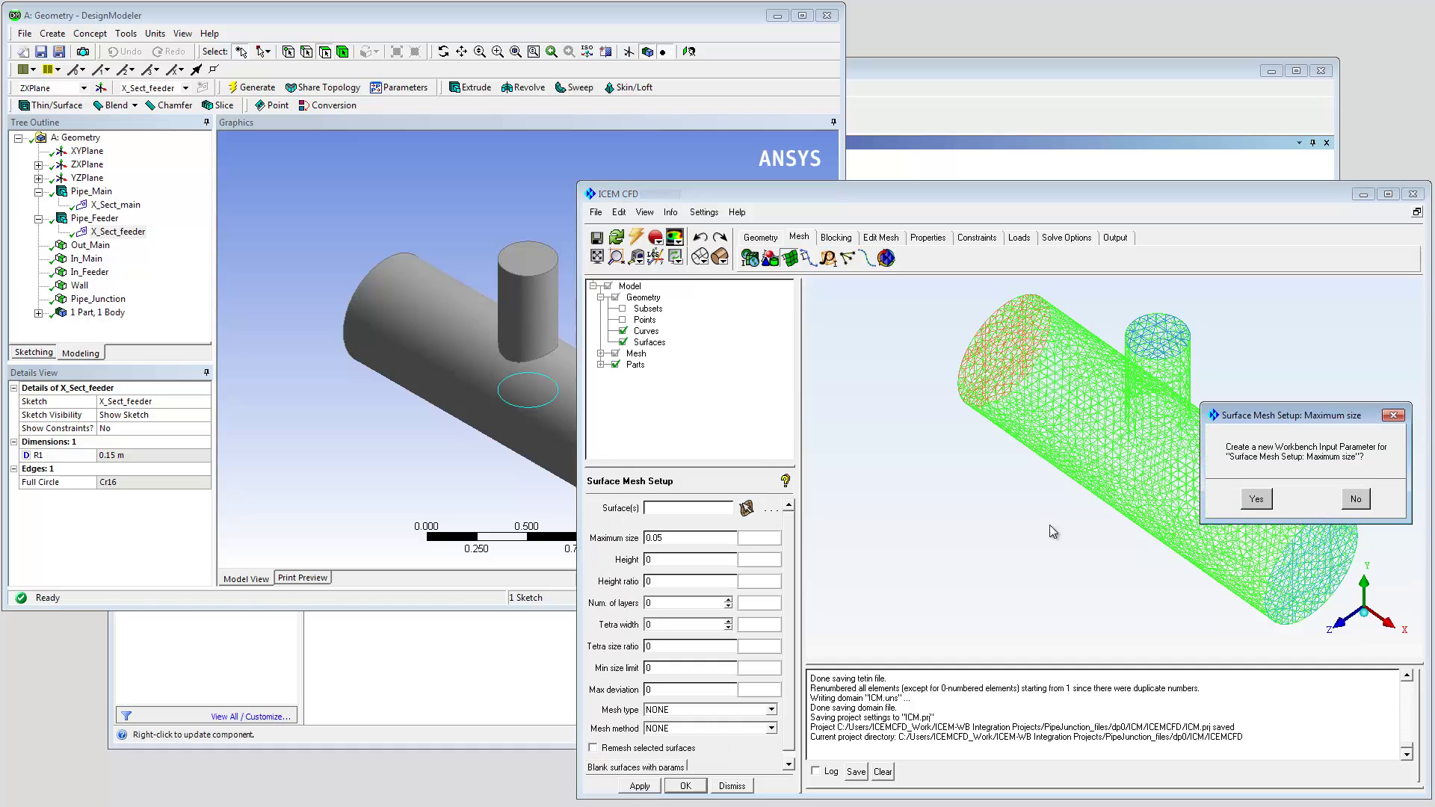
{"action": "left_click", "coordinate": [1256, 499]}
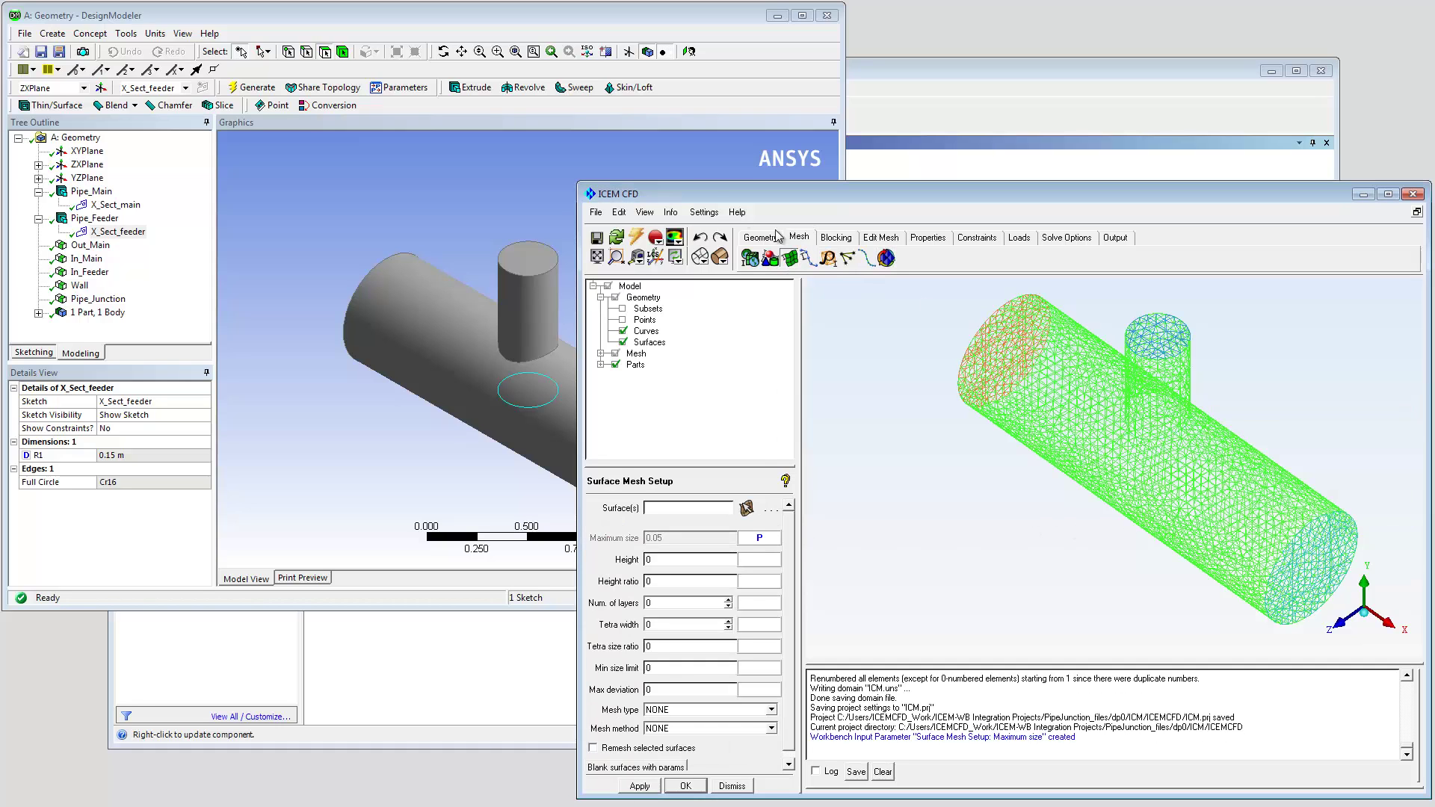
- Under Workbench Parameters > Input Parameters, create user-defined parameter OgridRadialCount with value 5
{"action": "left_click", "coordinate": [710, 214]}
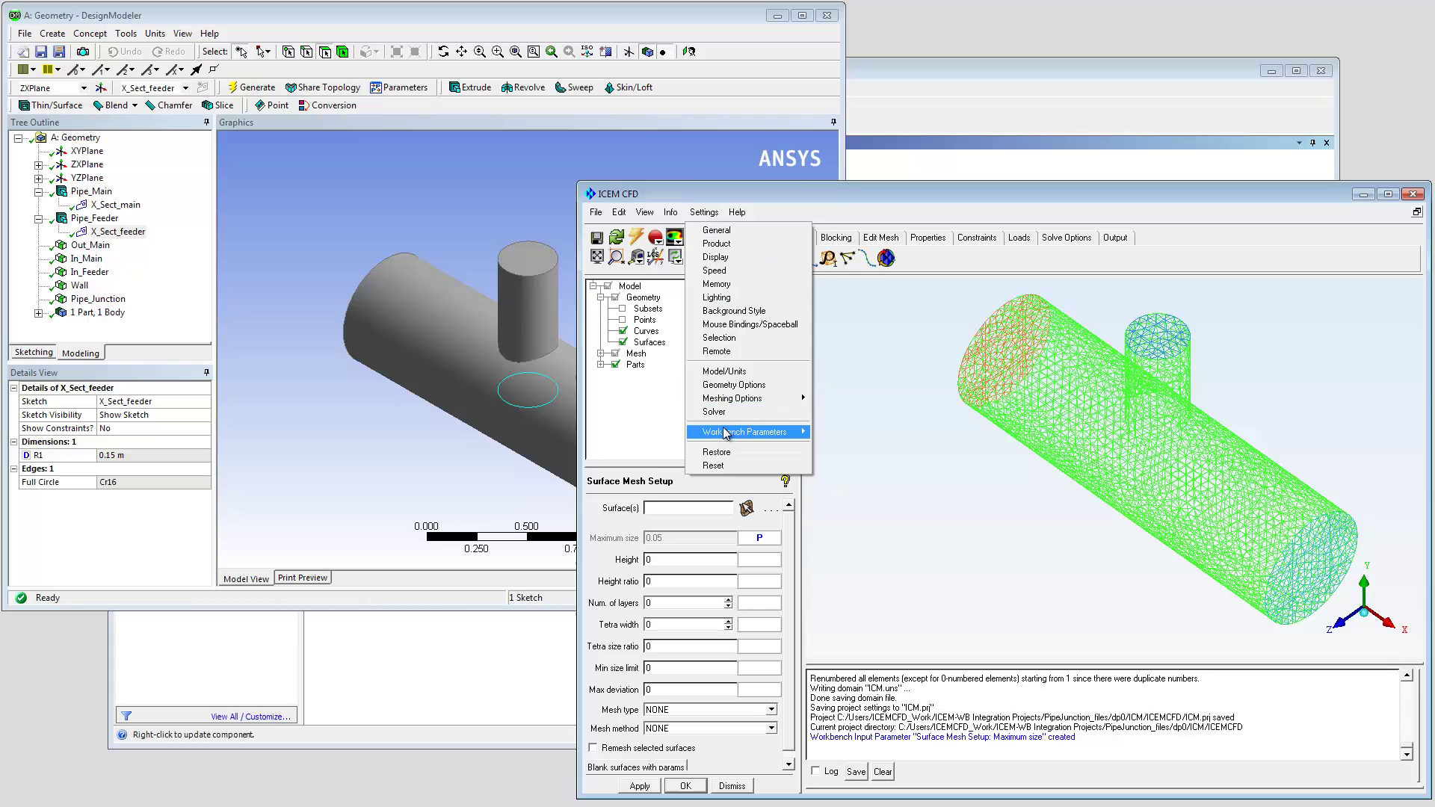
{"action": "mouse_move", "coordinate": [771, 435]}
{"action": "left_click", "coordinate": [837, 432]}
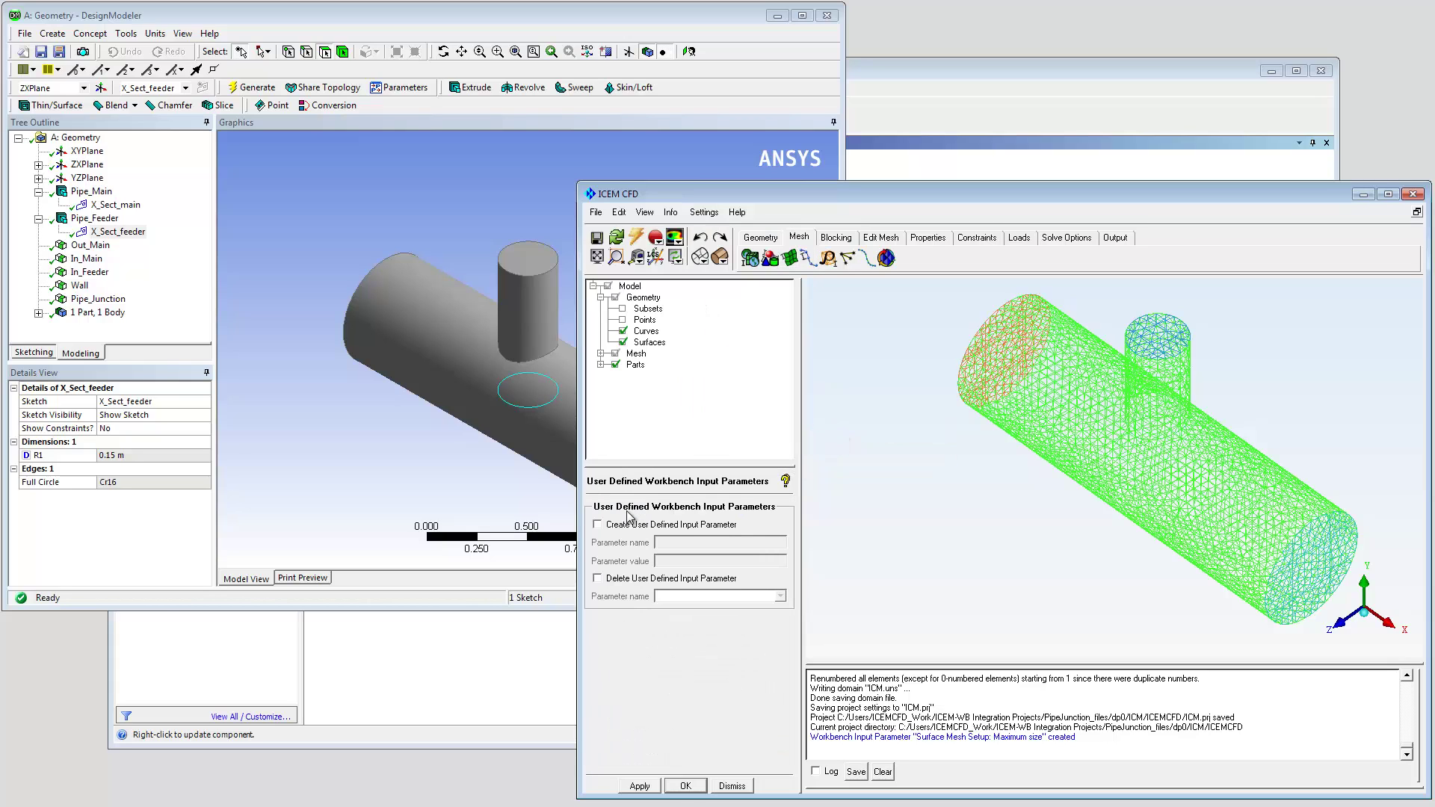
{"action": "left_click", "coordinate": [598, 525]}
{"action": "left_click", "coordinate": [672, 541]}
{"action": "type", "text": "OgridRadialCount"}
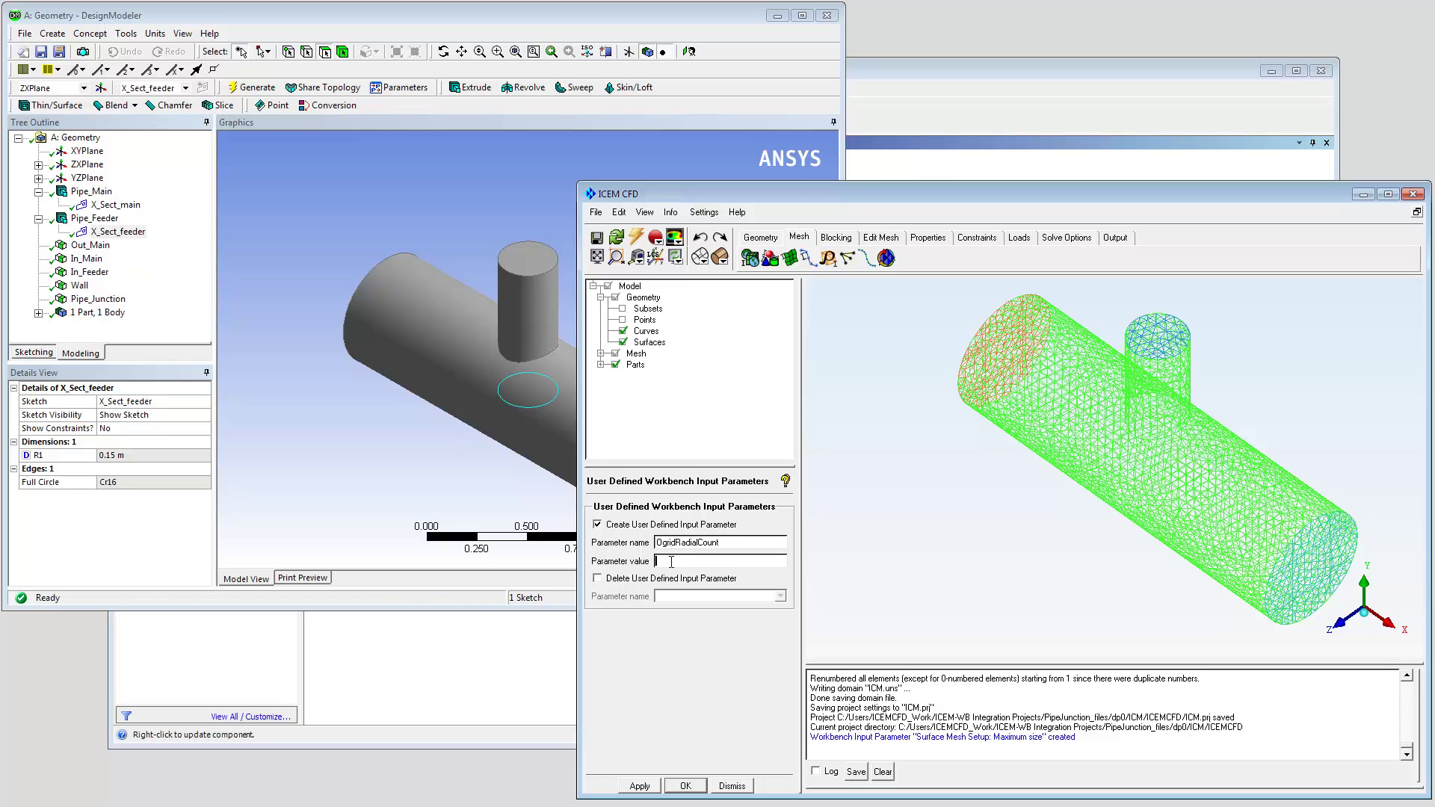
{"action": "left_click", "coordinate": [671, 561]}
{"action": "type", "text": "5"}
{"action": "left_click", "coordinate": [731, 790]}
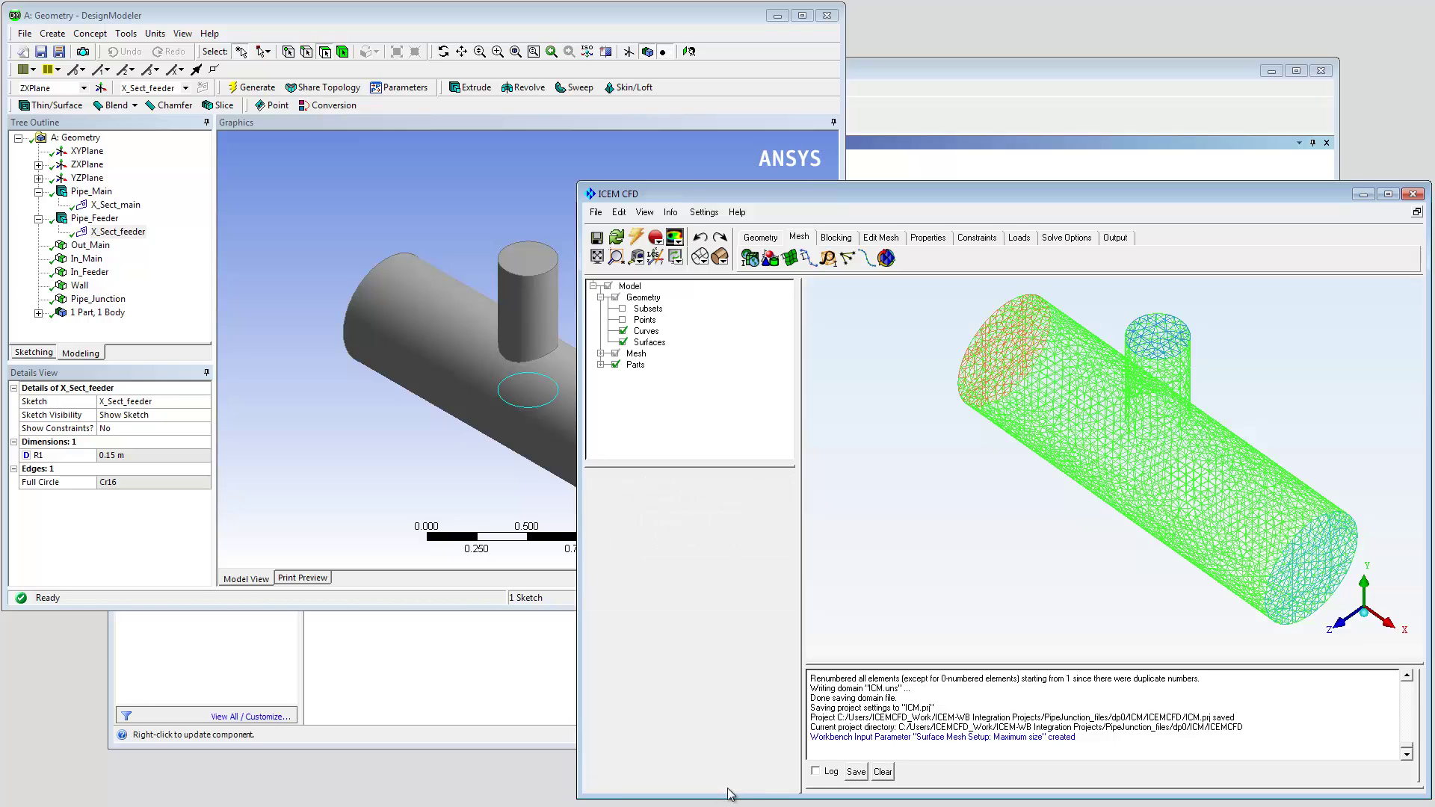
- In the Workbench Parameter Set, add input parameter P5 named Ratio with value 0.5
{"action": "left_click", "coordinate": [555, 677]}
{"action": "double_click", "coordinate": [410, 312]}
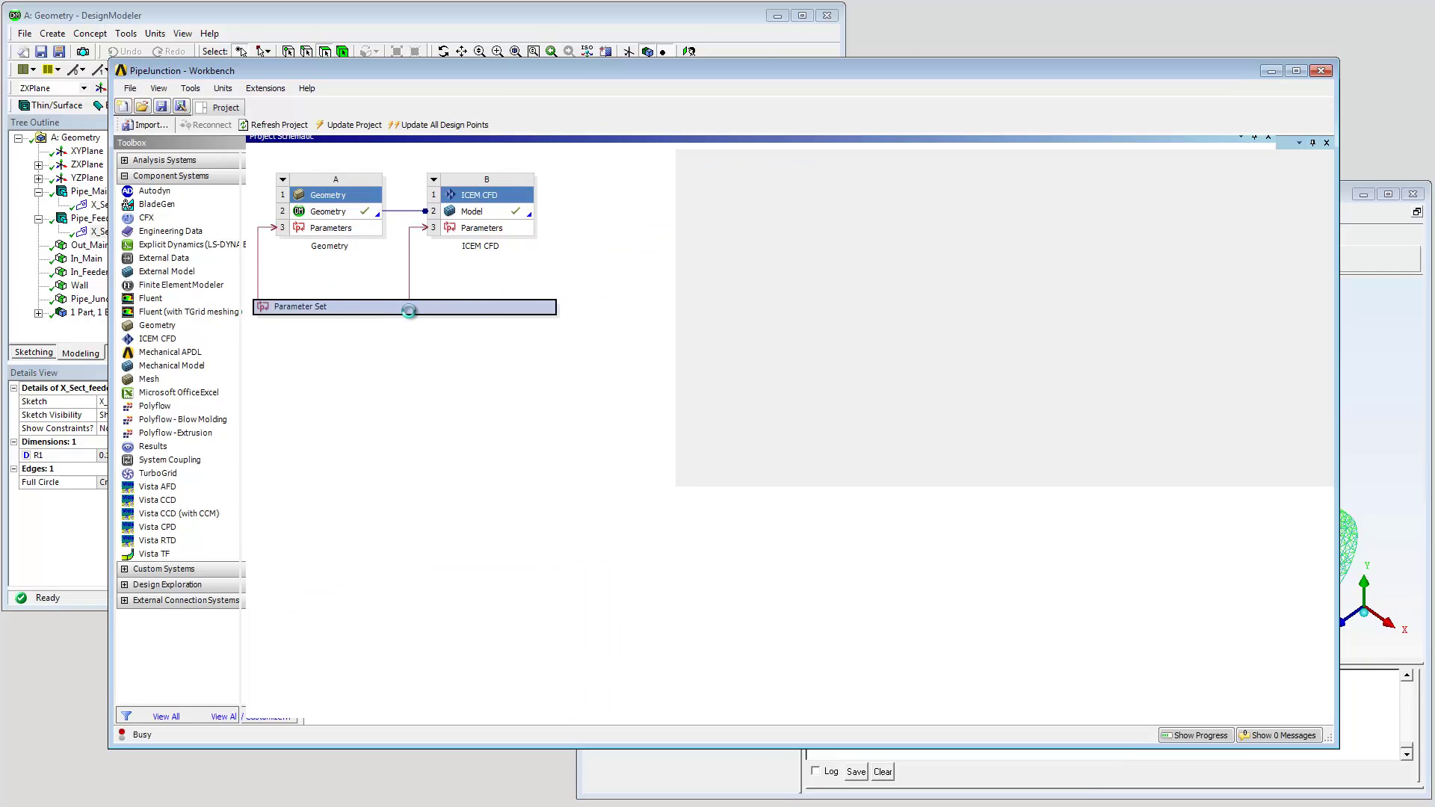
{"action": "left_click", "coordinate": [414, 324]}
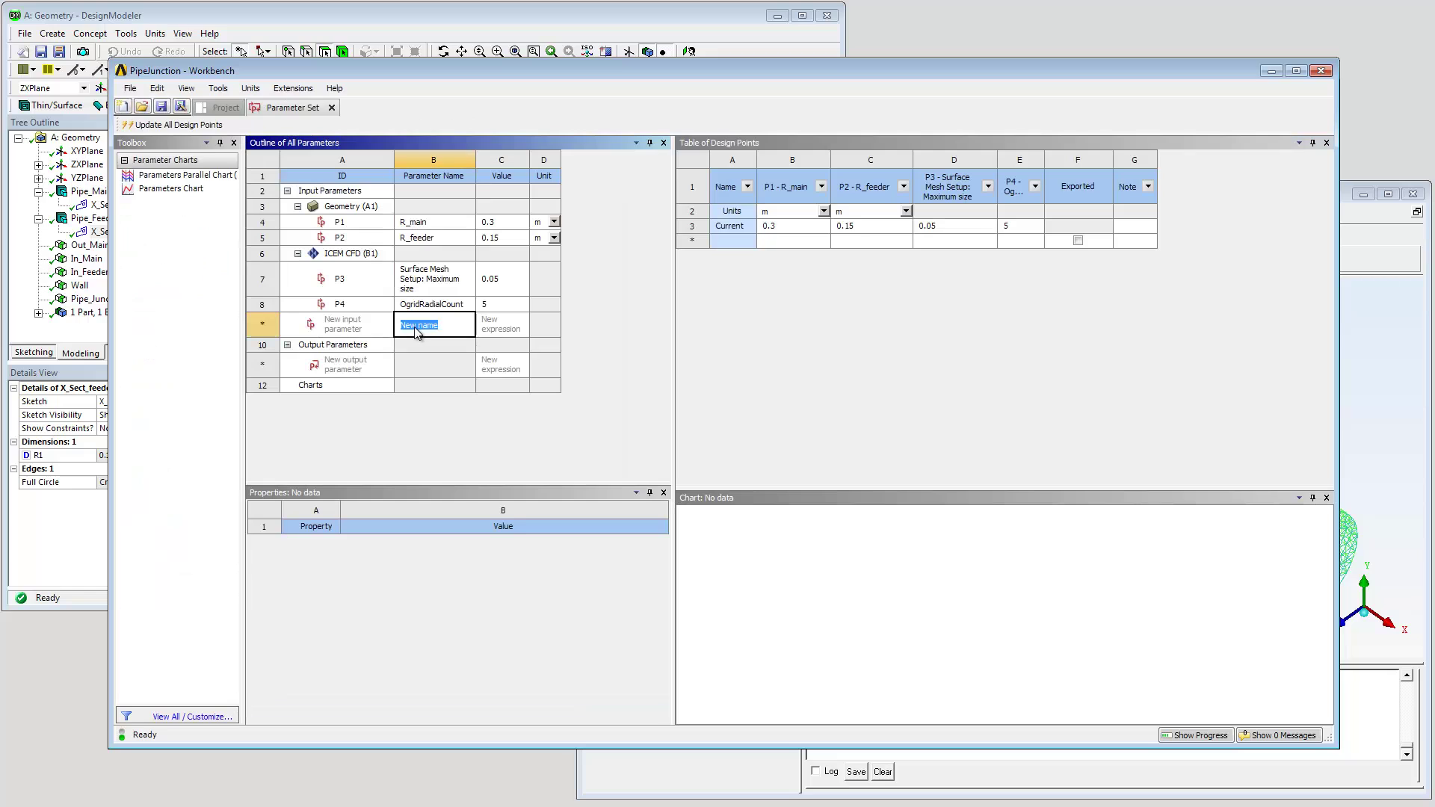
{"action": "type", "text": "Ratio"}
{"action": "key", "text": "Tab"}
{"action": "type", "text": "."}
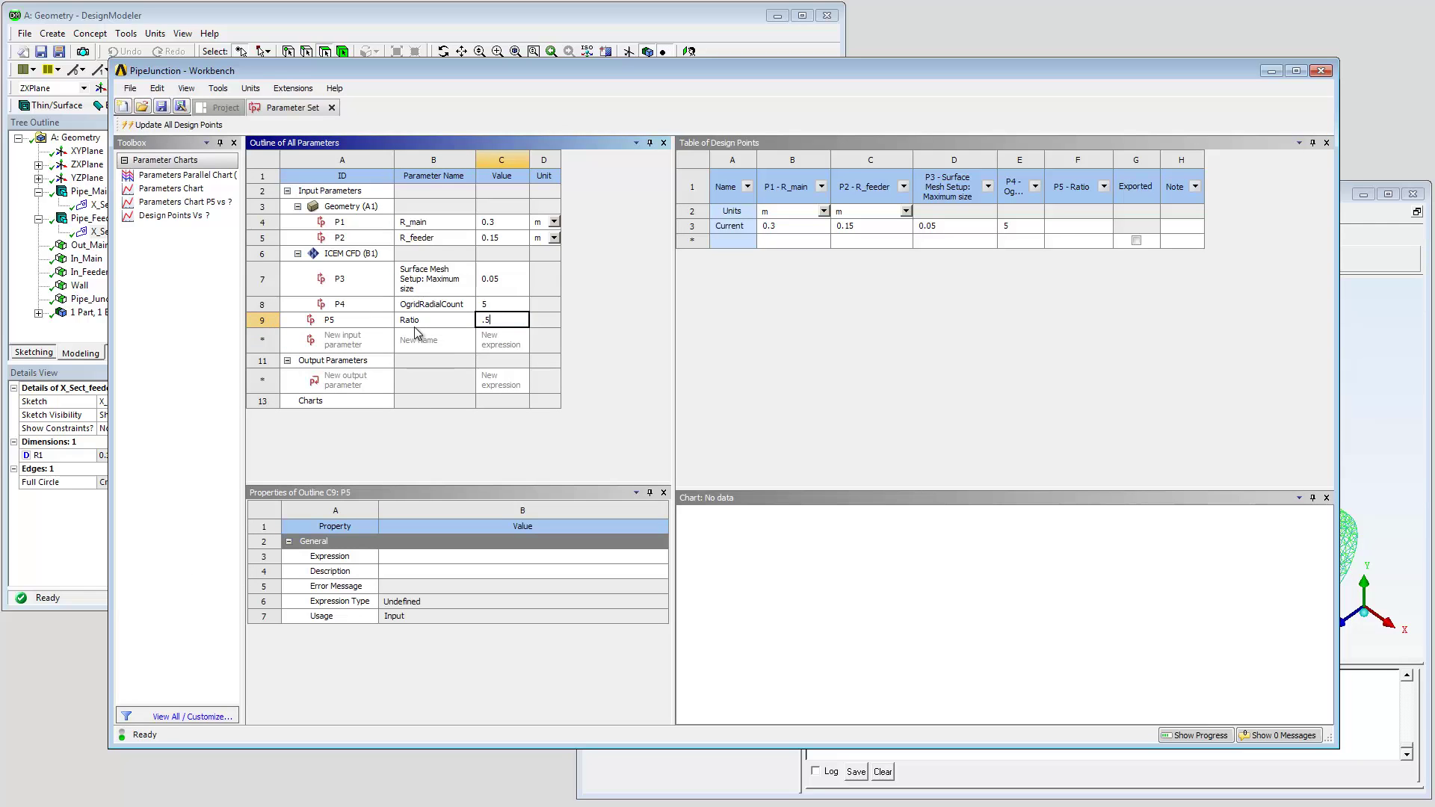
{"action": "key", "text": "Return"}
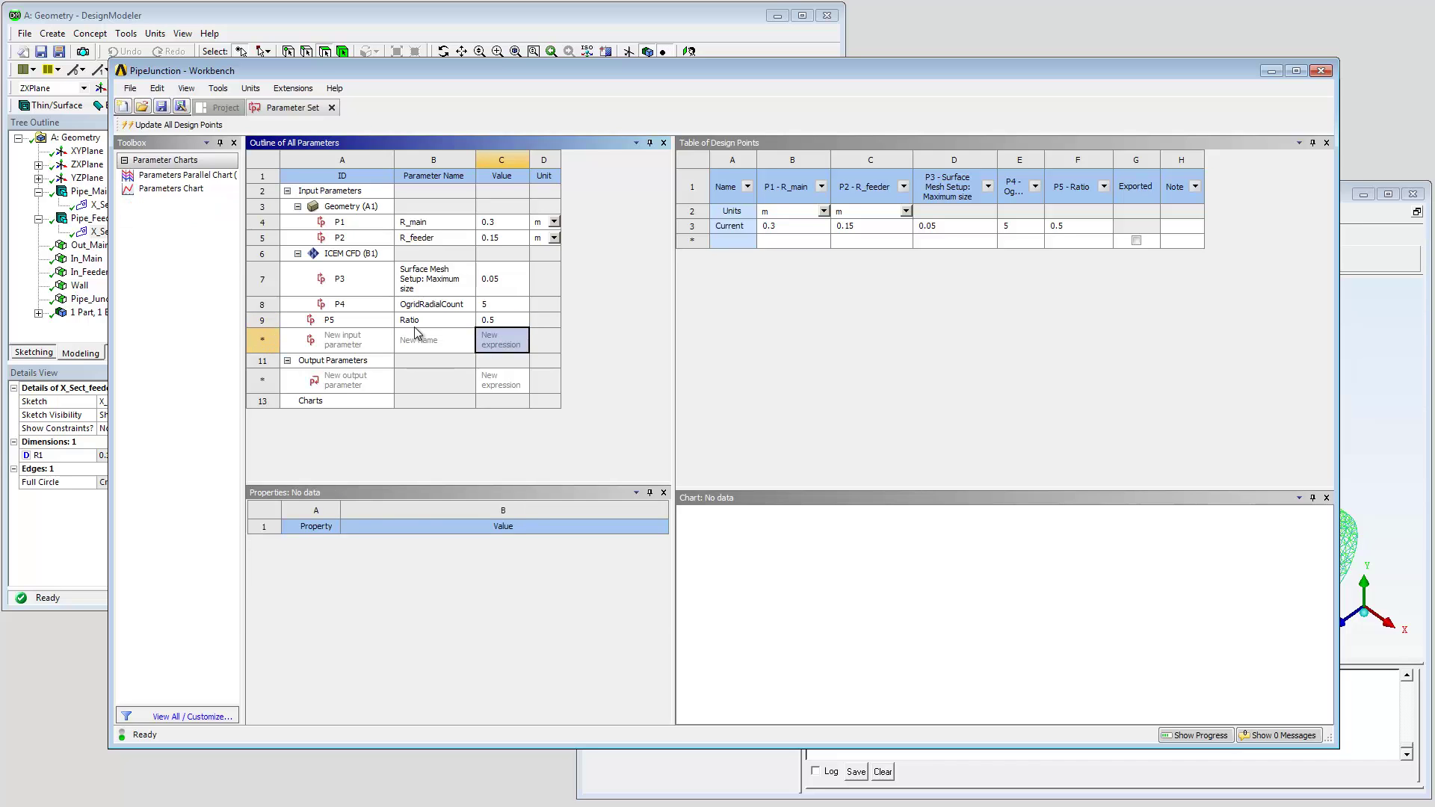
- Set R_feeder (P2) expression to P1*P5
{"action": "left_click", "coordinate": [490, 240]}
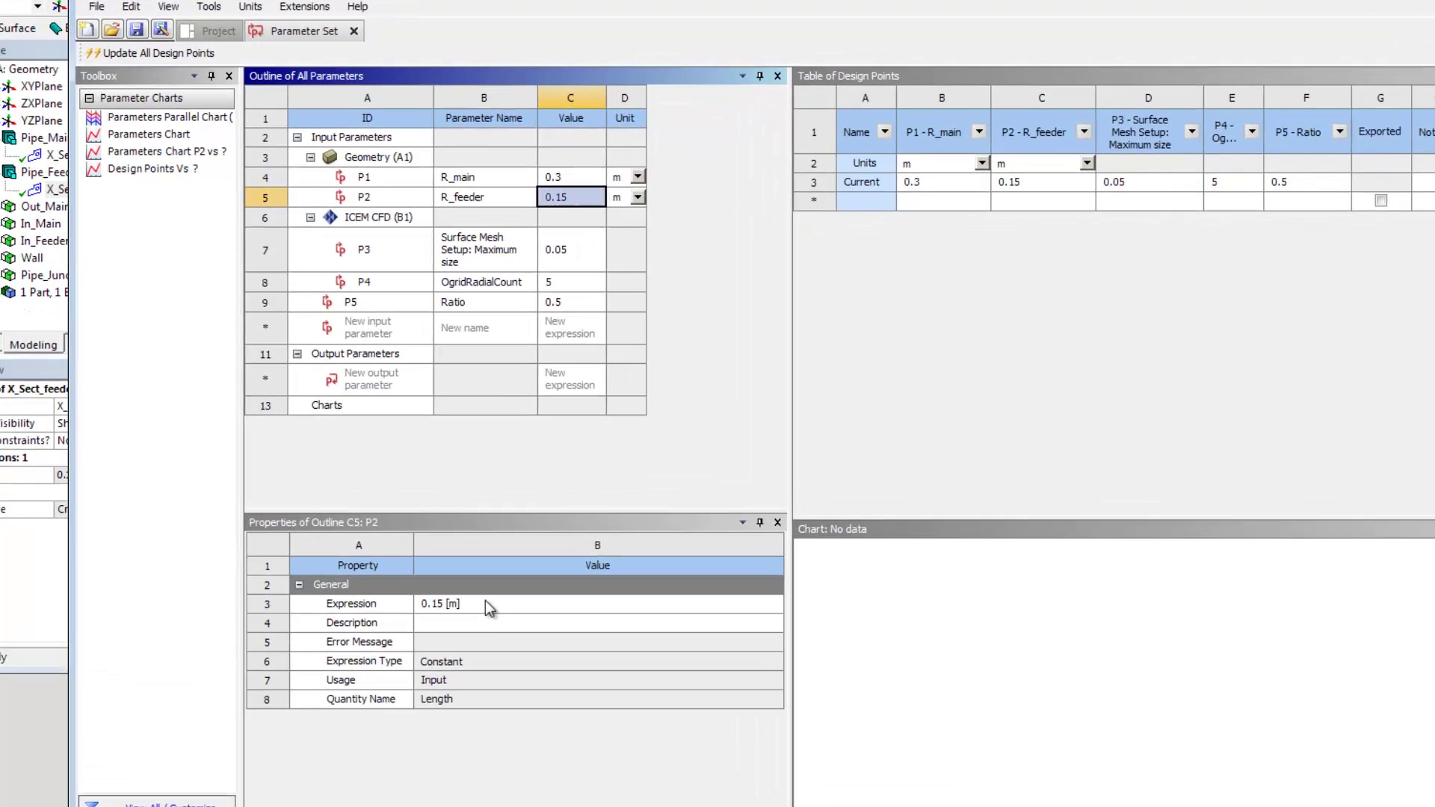
{"action": "left_click", "coordinate": [488, 607]}
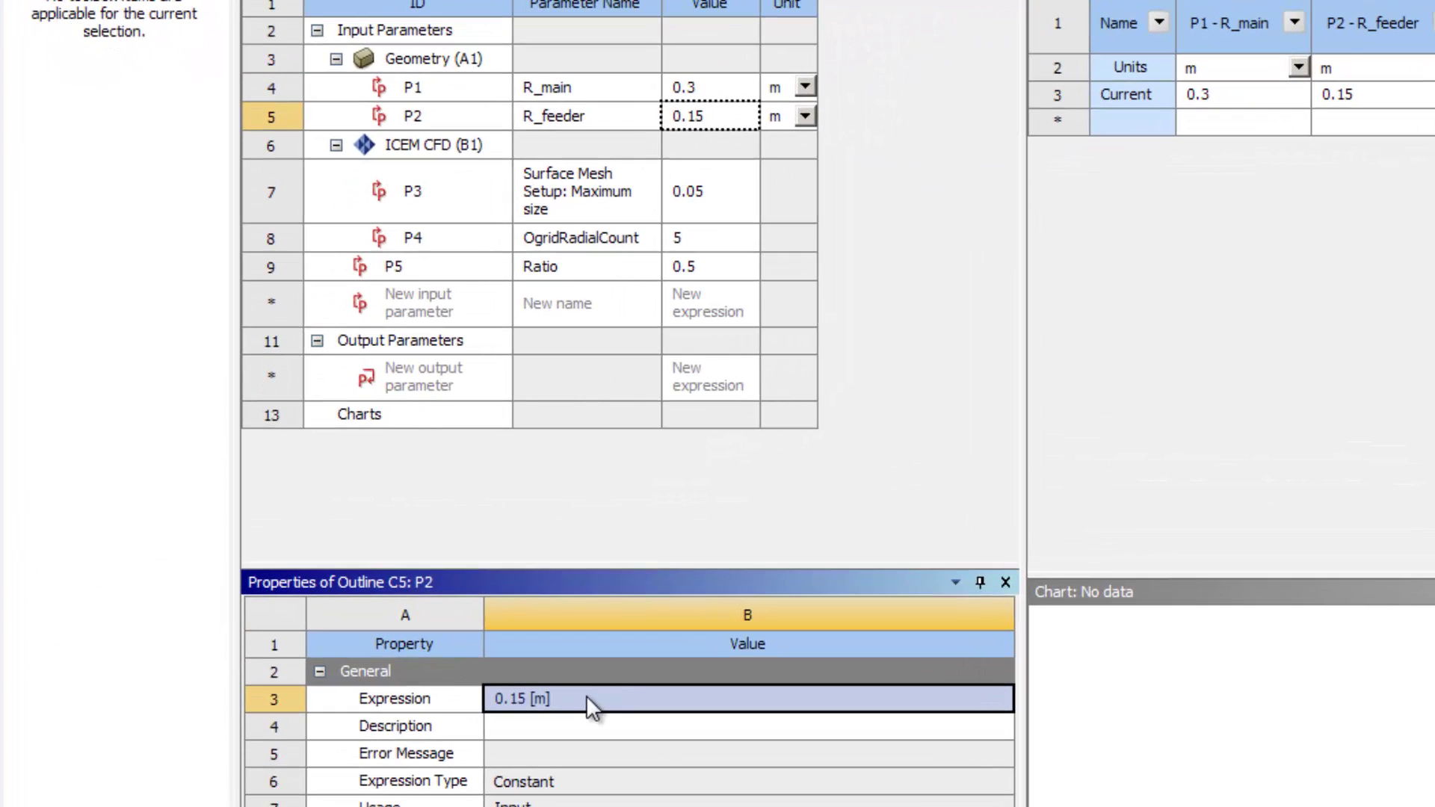
{"action": "type", "text": "P1*P5"}
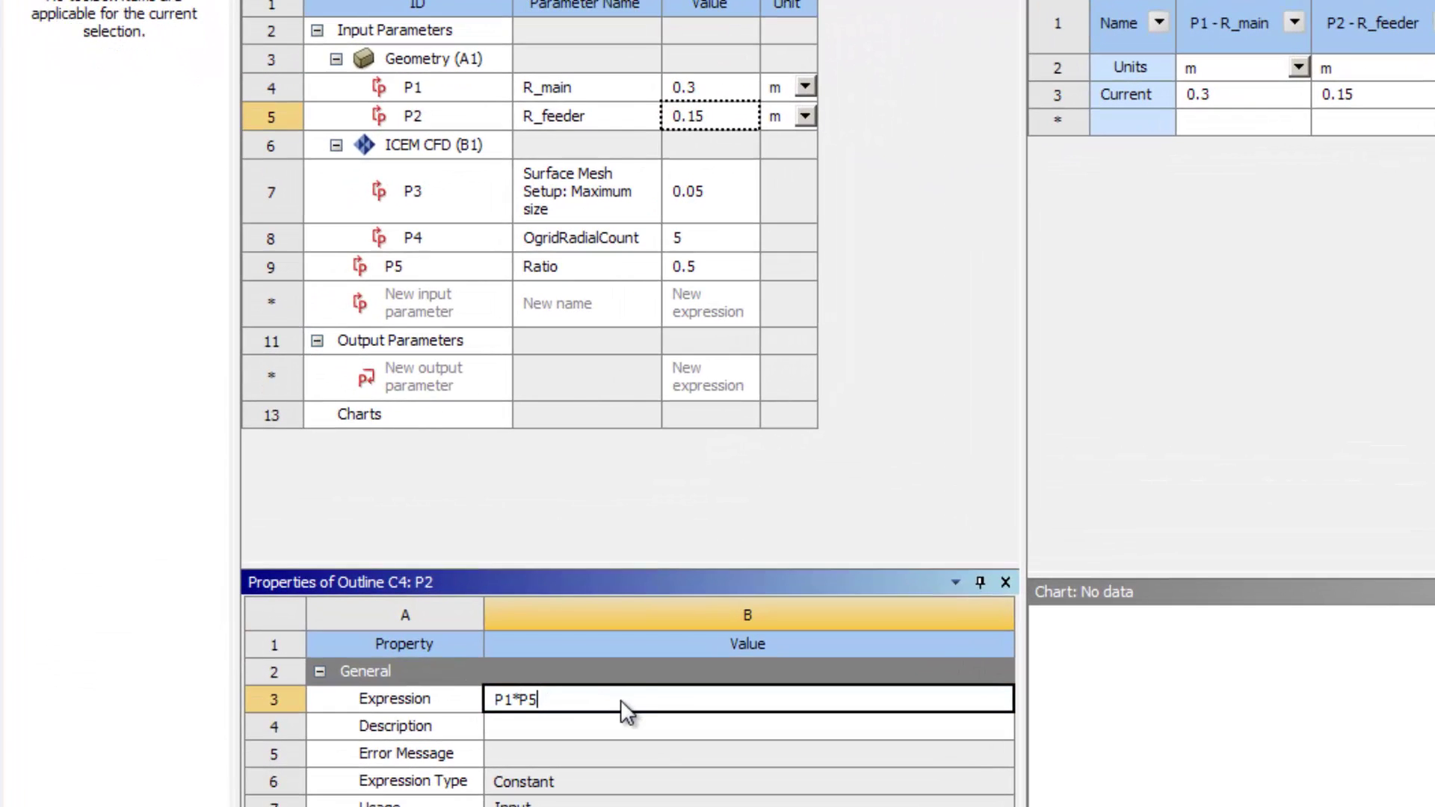
{"action": "key", "text": "Return"}
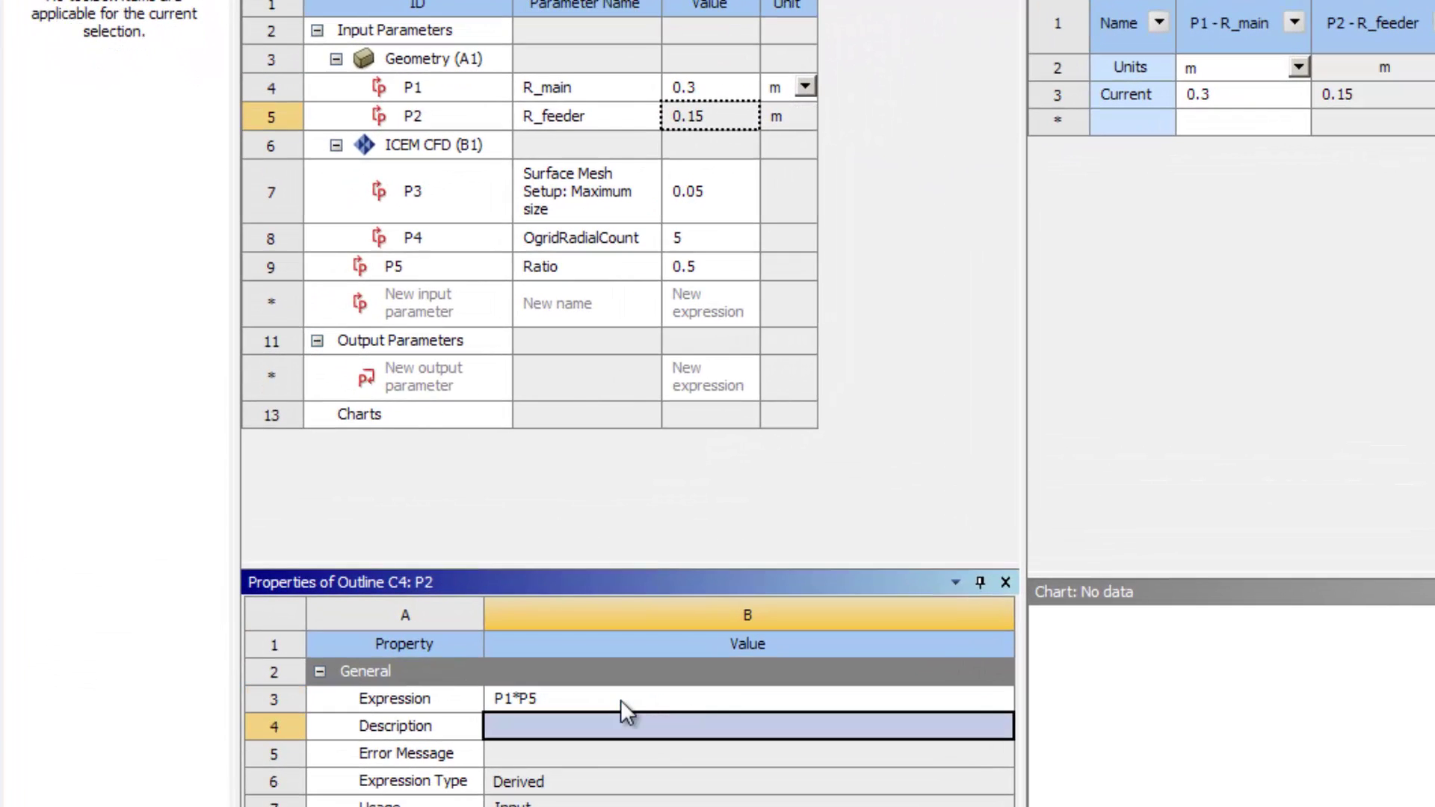
- Set the surface mesh maximum size (P3) expression to P2/3[m]
{"action": "left_click", "coordinate": [709, 190]}
{"action": "left_click", "coordinate": [568, 698]}
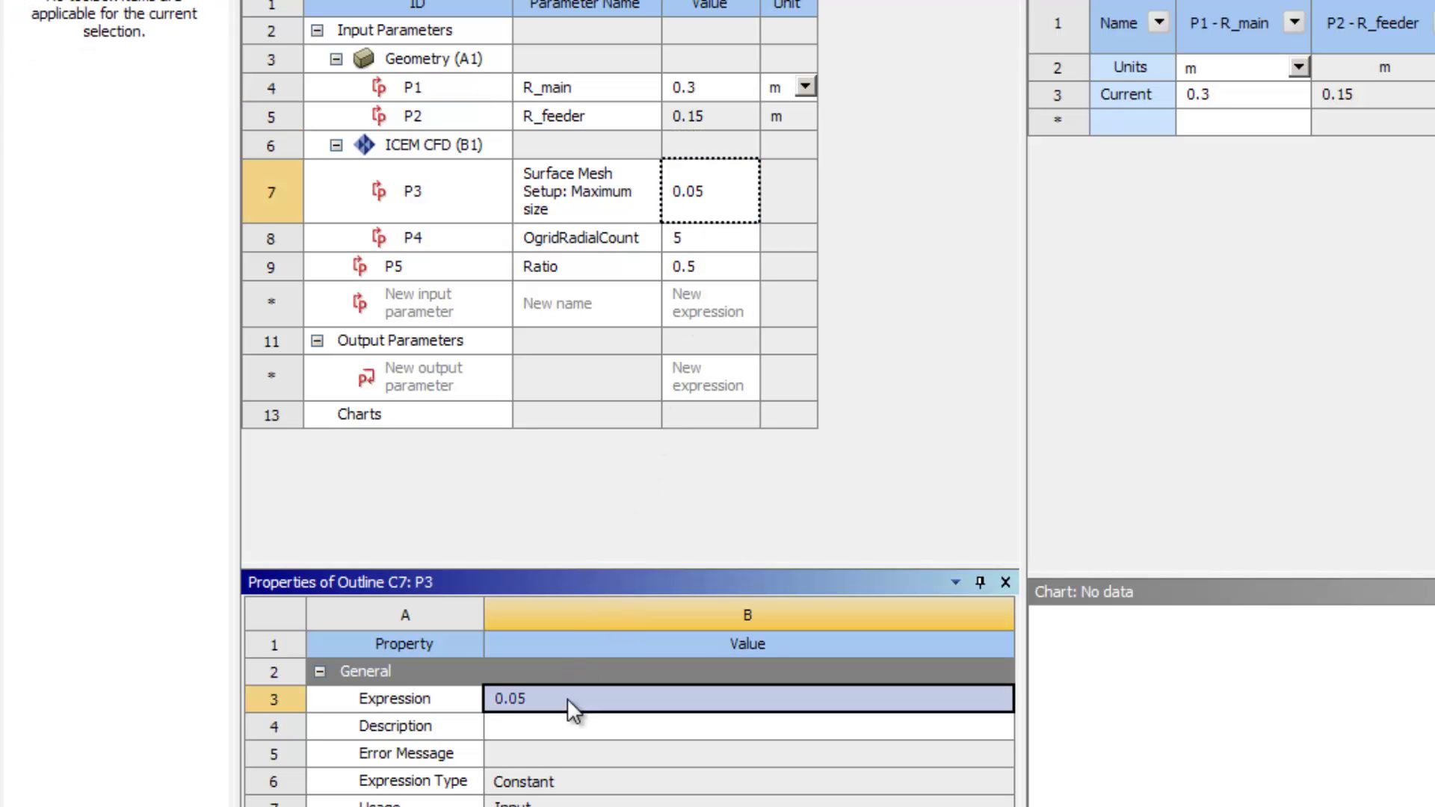
{"action": "type", "text": "P2/3"}
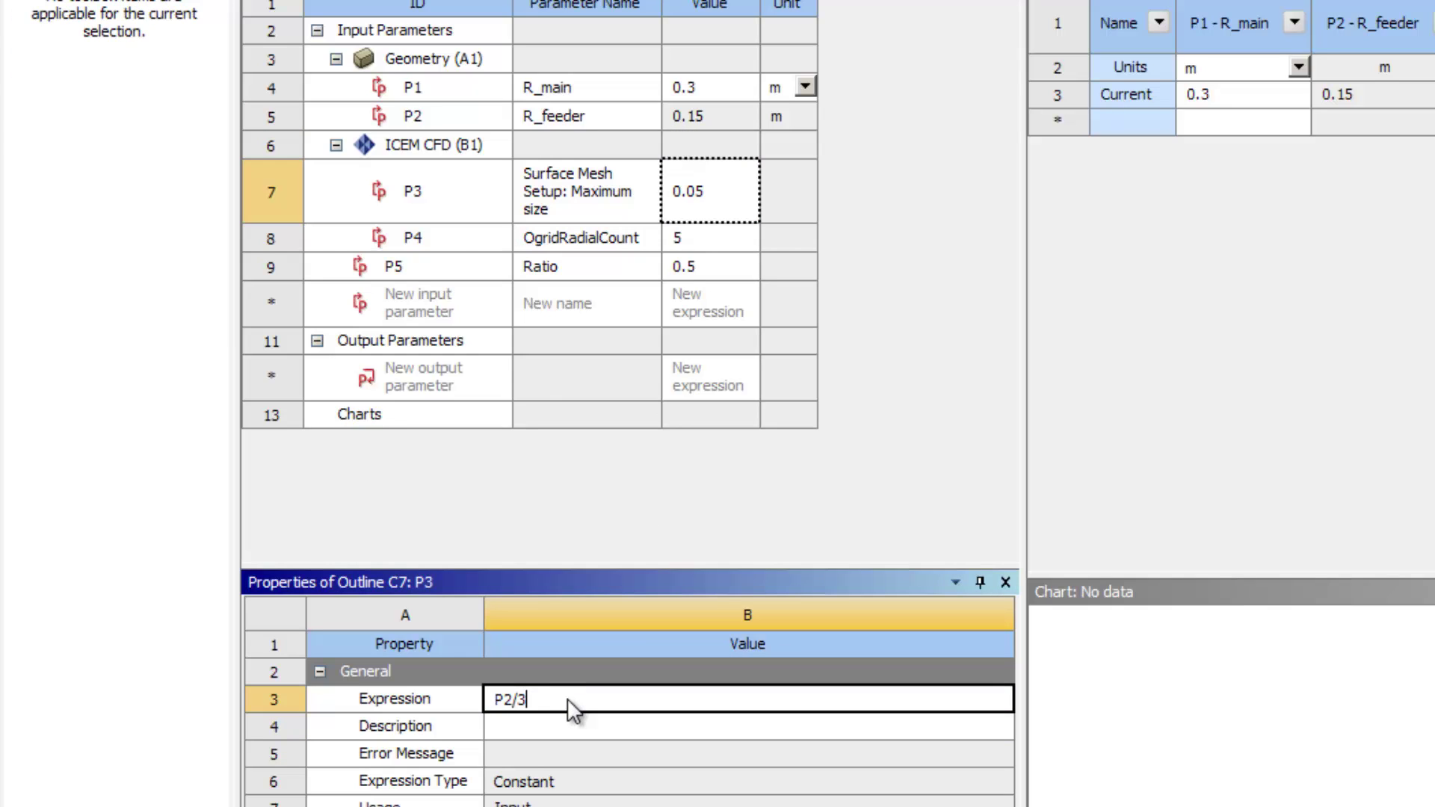
{"action": "type", "text": "[m]"}
{"action": "key", "text": "Return"}
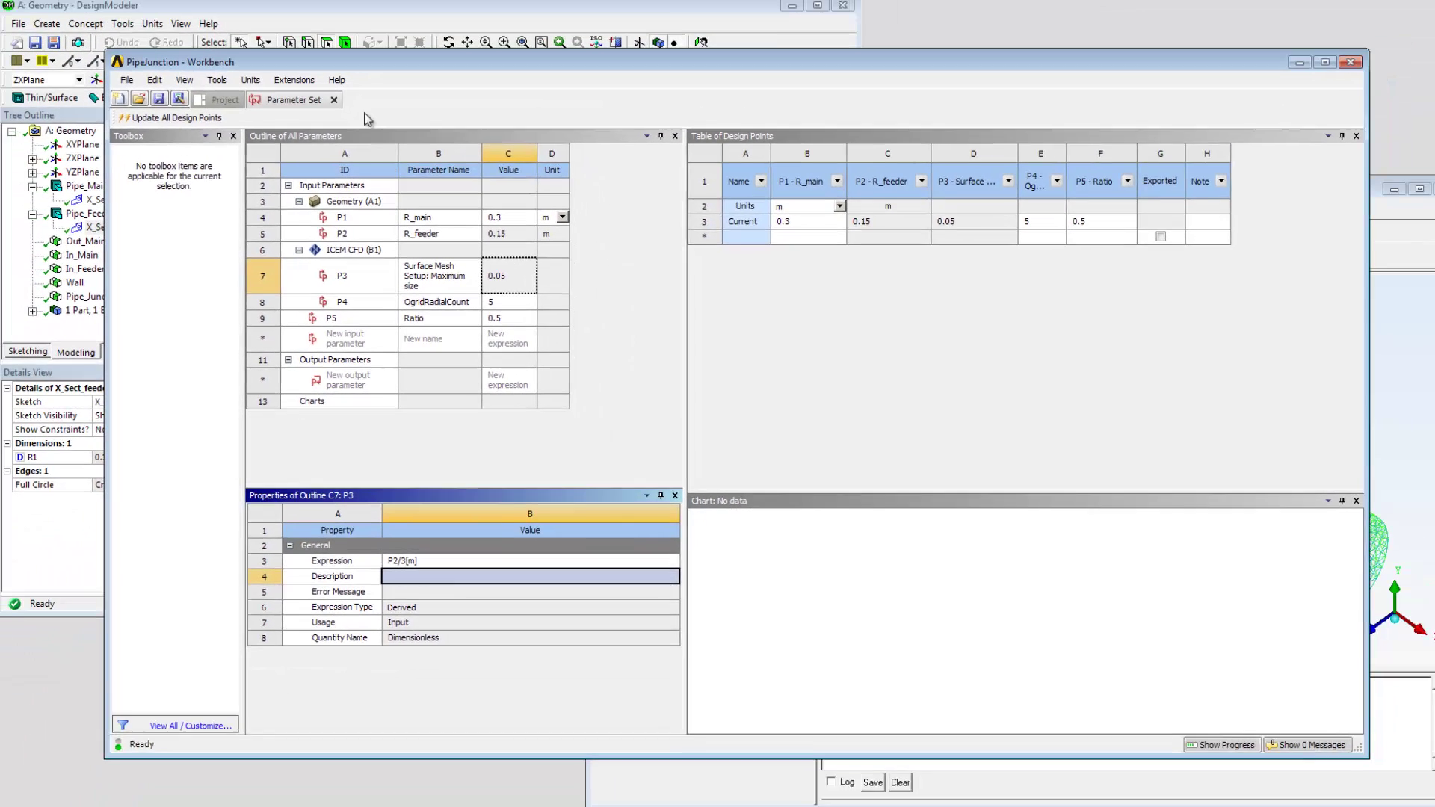
- Return to ICEM CFD, start a replay-script recording, and close the current mesh
{"action": "left_click", "coordinate": [332, 108]}
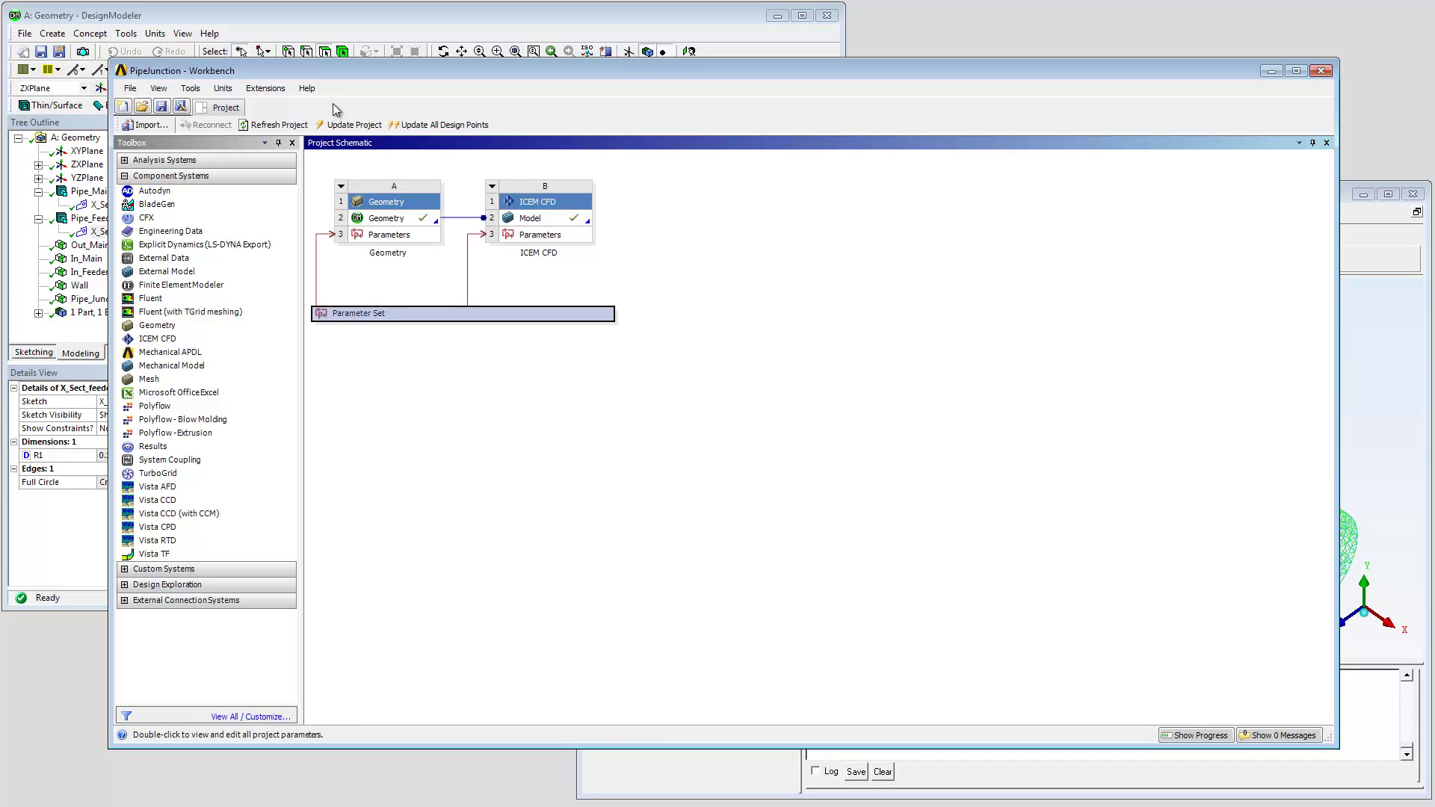
{"action": "left_click", "coordinate": [617, 761]}
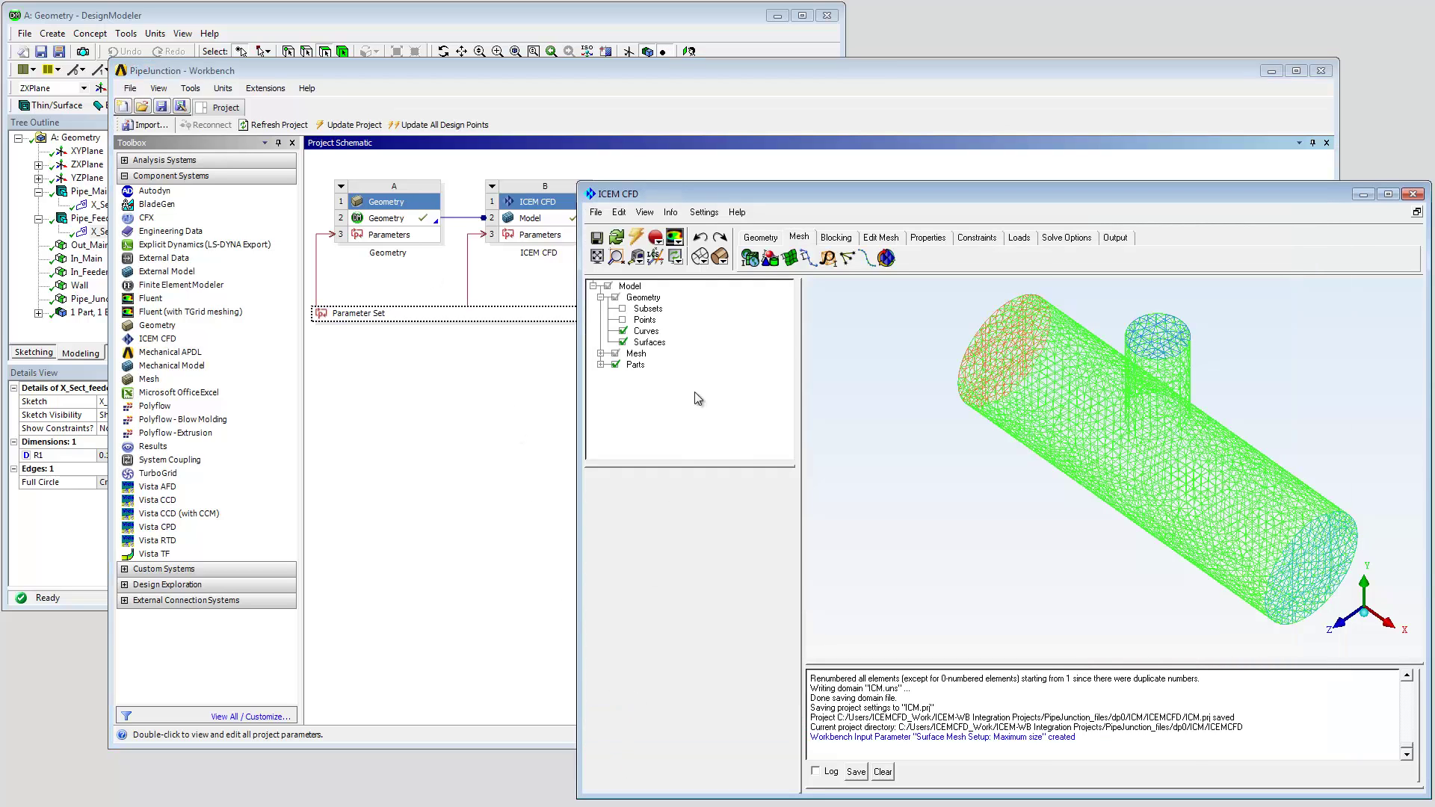
{"action": "left_click", "coordinate": [655, 237]}
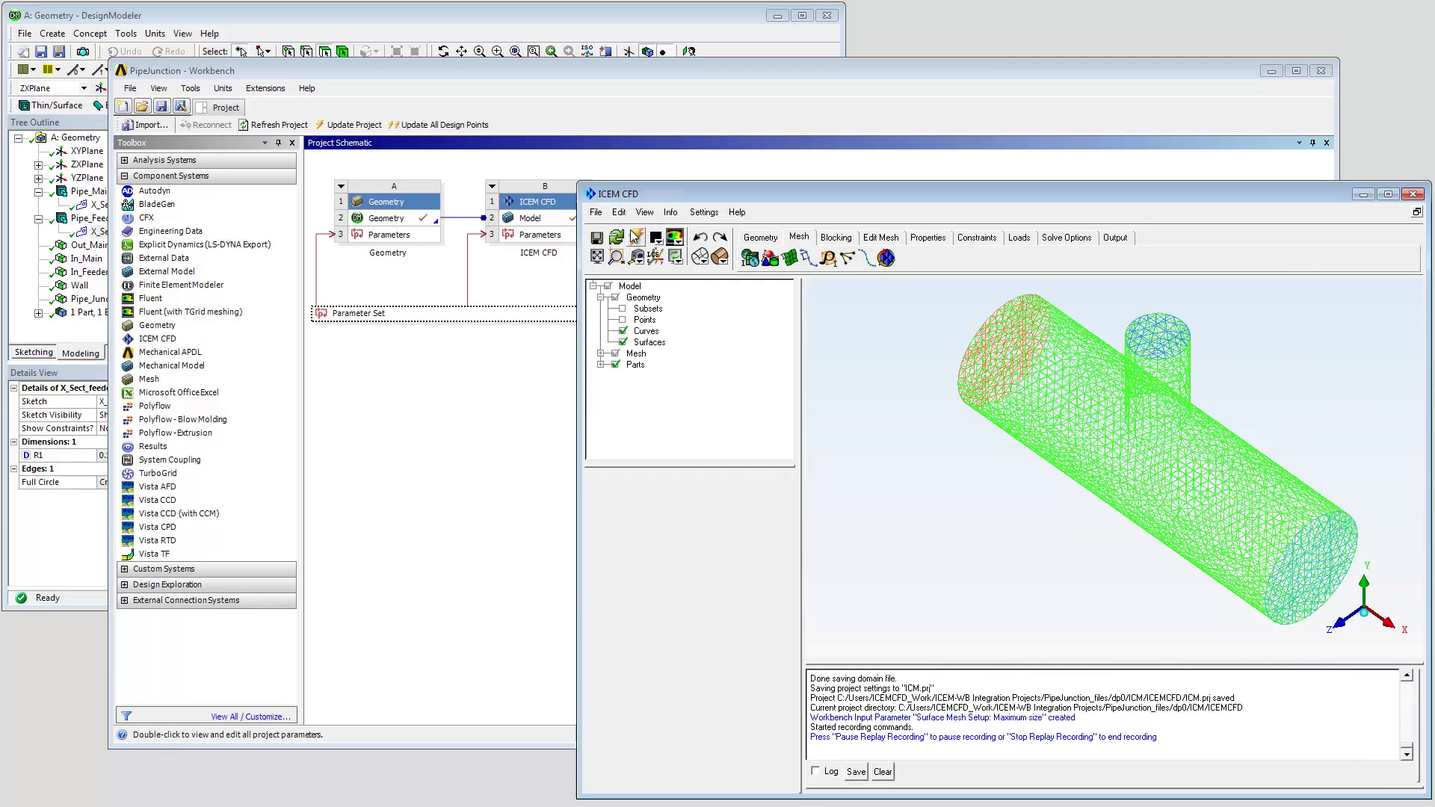
{"action": "left_click", "coordinate": [596, 213]}
{"action": "mouse_move", "coordinate": [613, 293]}
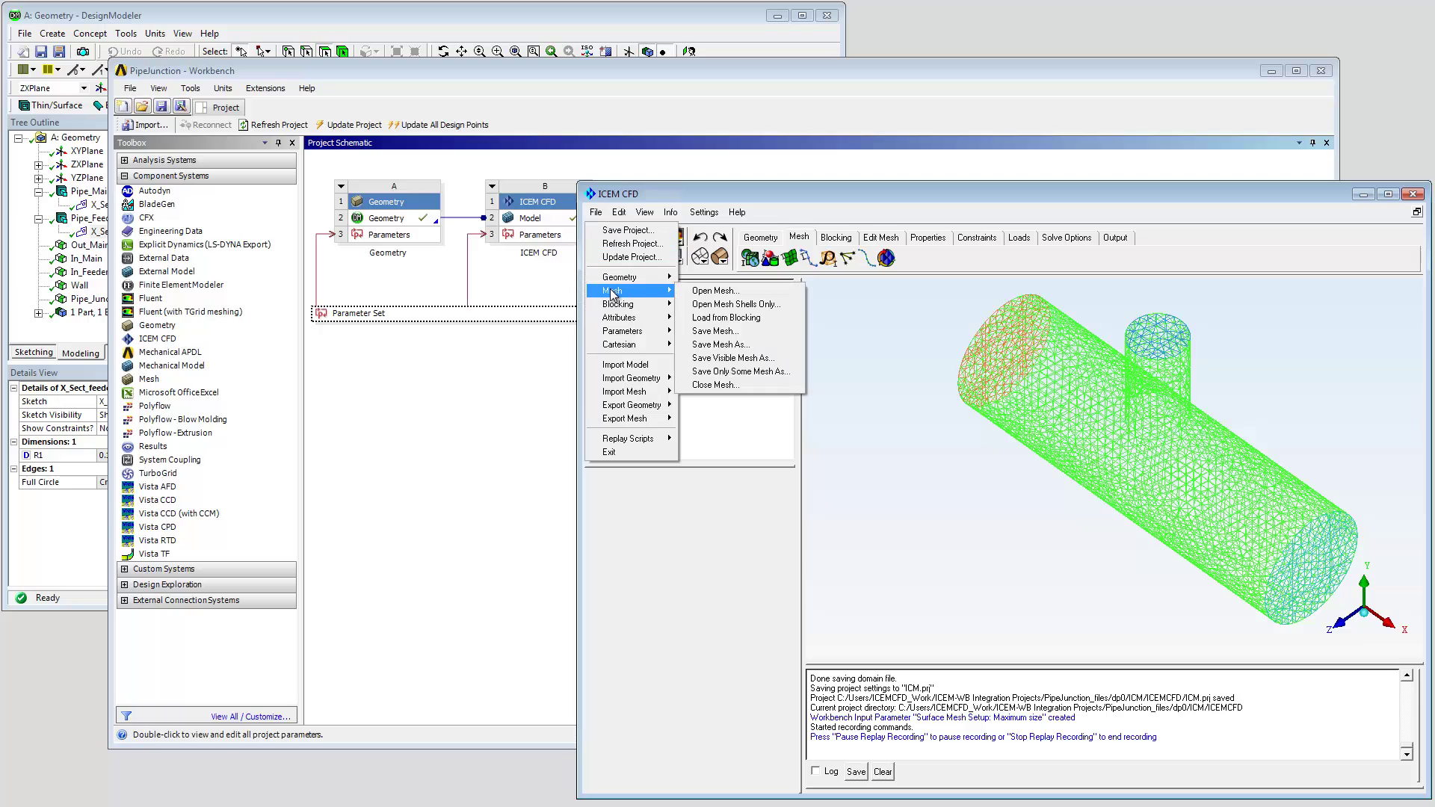
{"action": "left_click", "coordinate": [714, 385]}
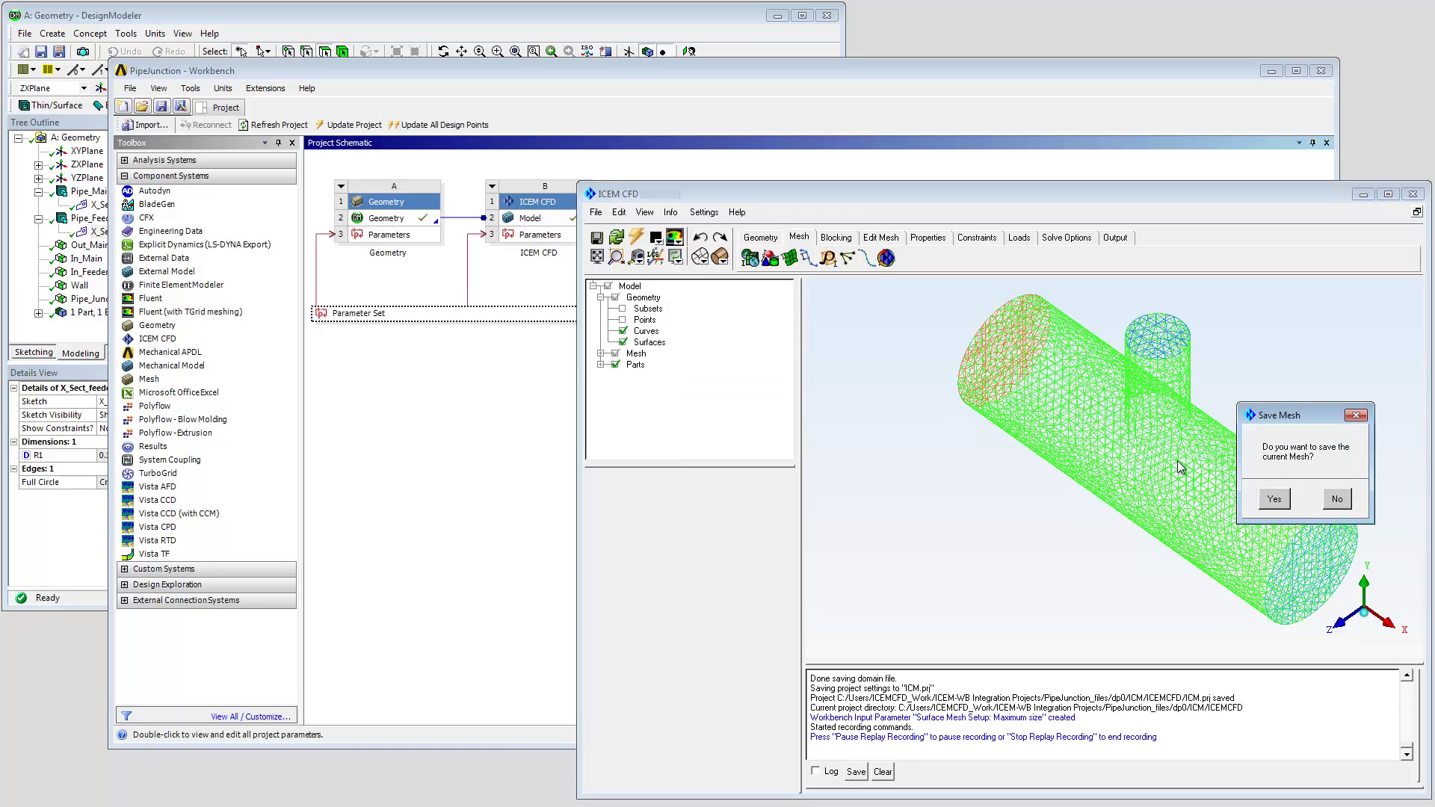
- Discard the mesh without saving and create a 3D bounding block around the geometry
{"action": "left_click", "coordinate": [1337, 500]}
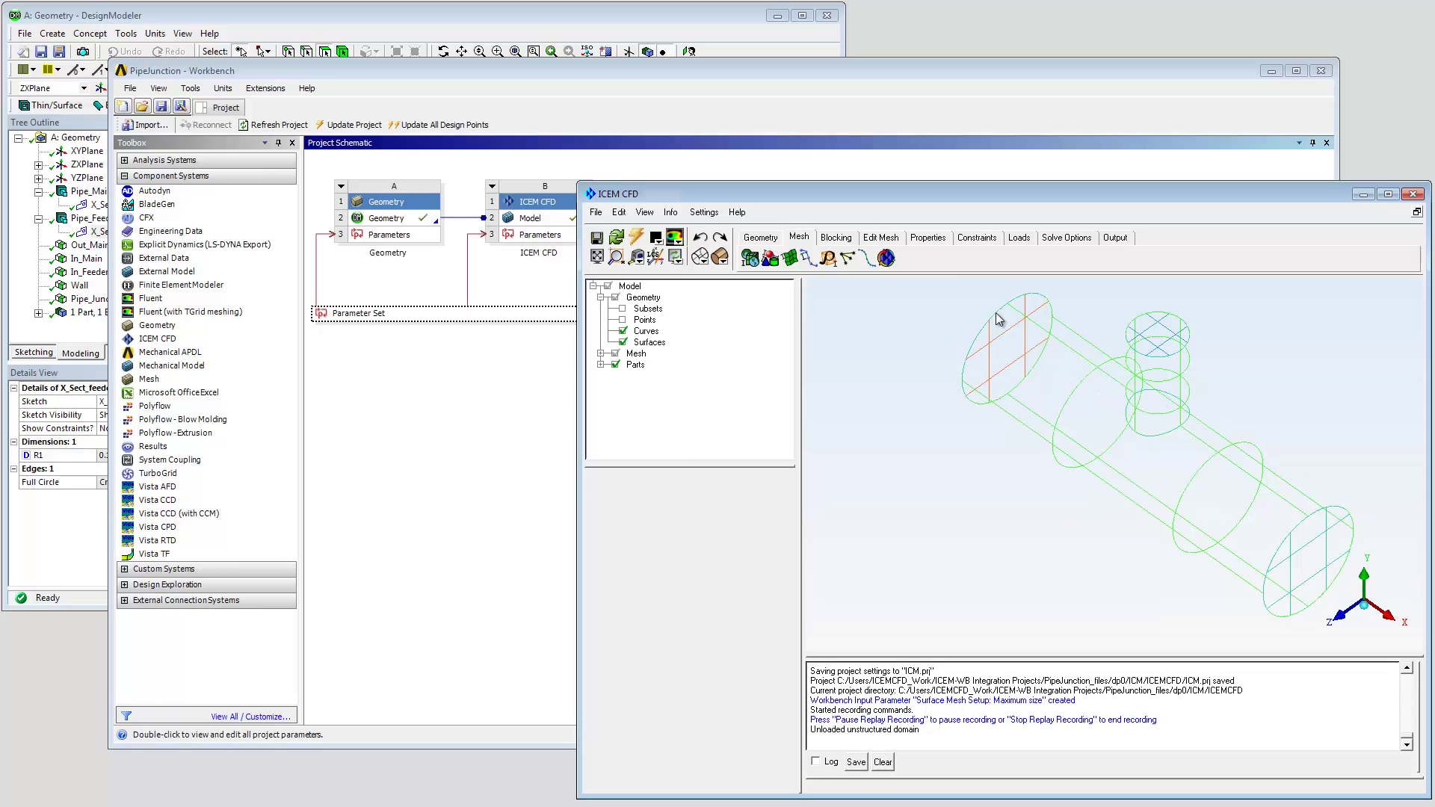
{"action": "left_click", "coordinate": [837, 237]}
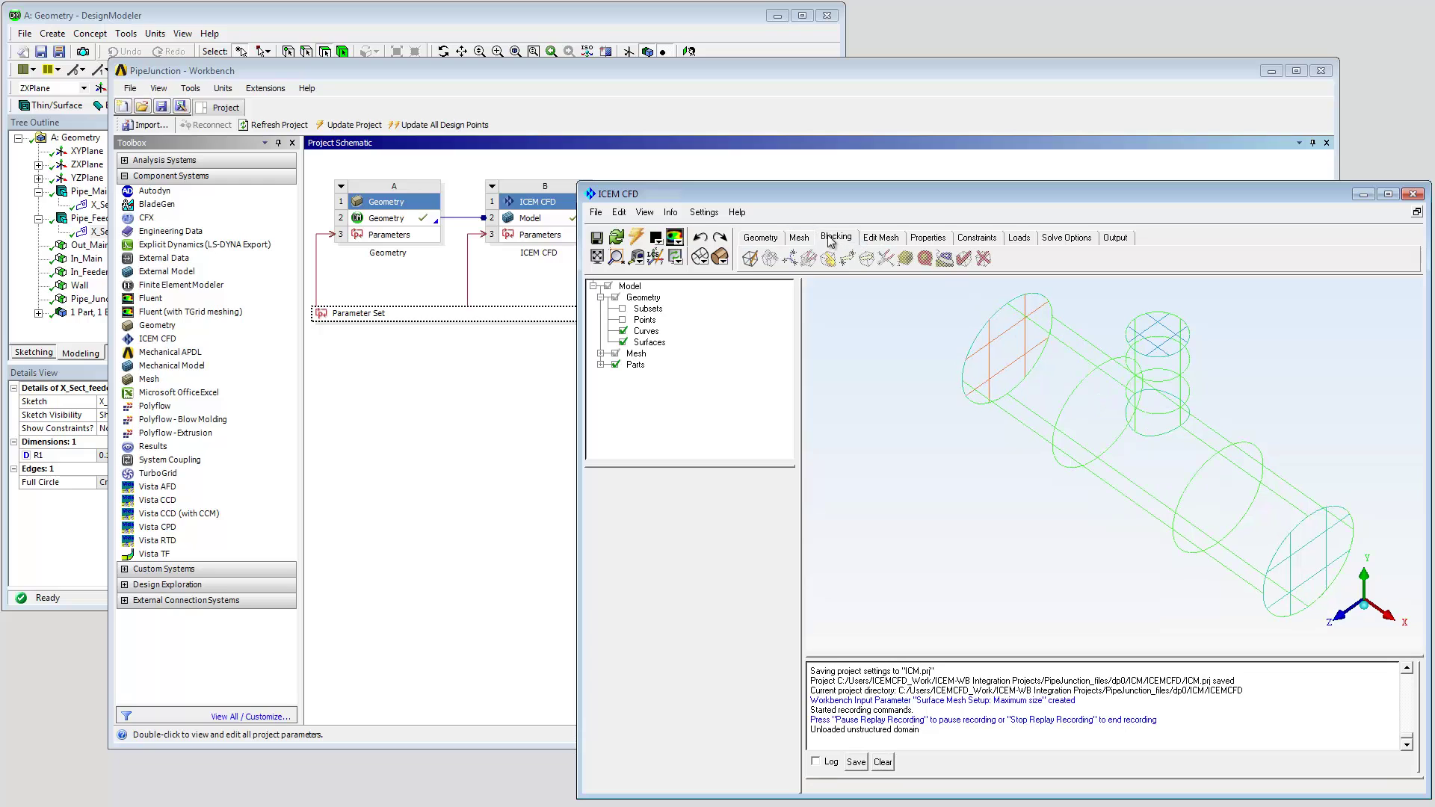
{"action": "left_click", "coordinate": [750, 258]}
{"action": "left_click", "coordinate": [638, 785]}
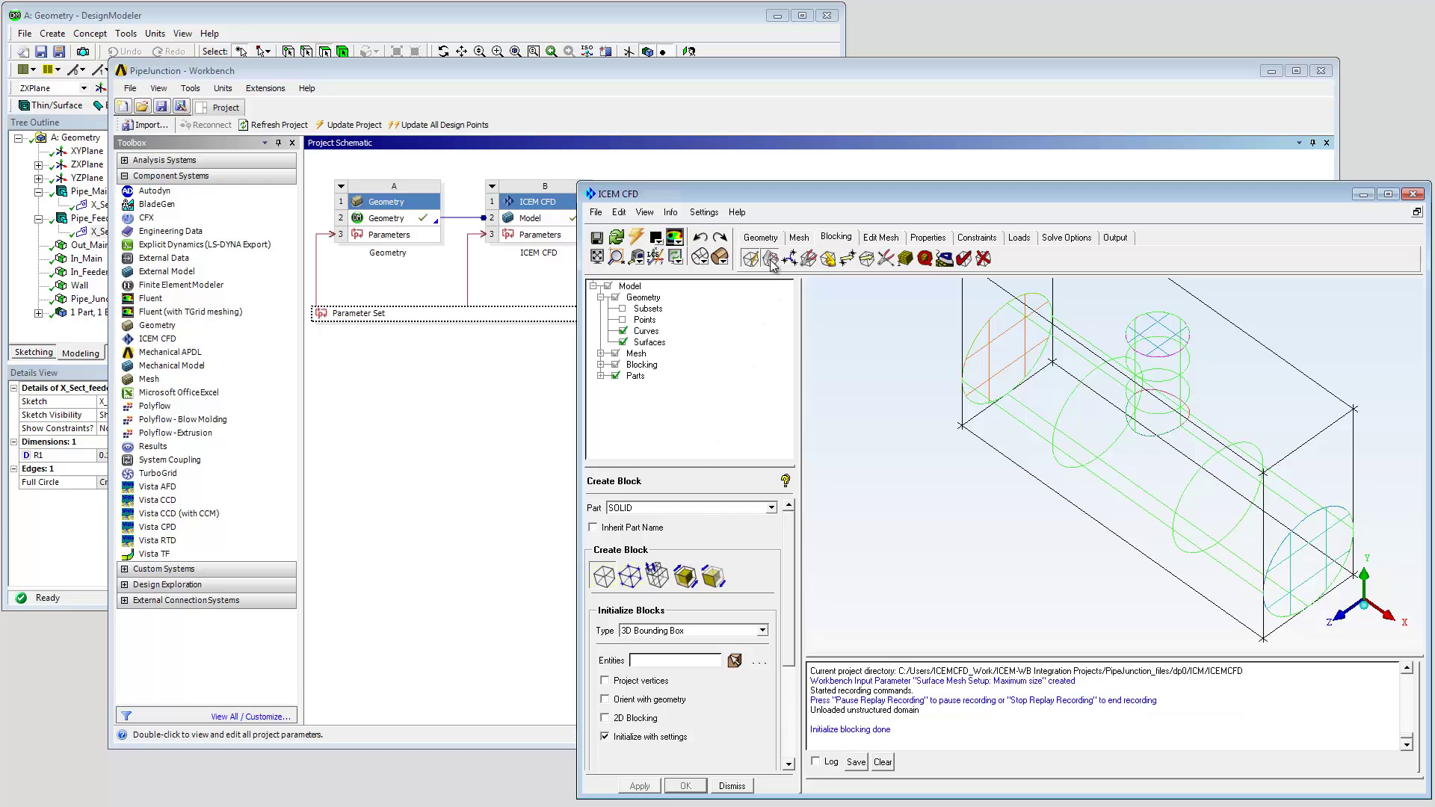
- Split the block on three edges: the vertical, a second, and the top edge
{"action": "left_click", "coordinate": [769, 260]}
{"action": "left_click", "coordinate": [738, 667]}
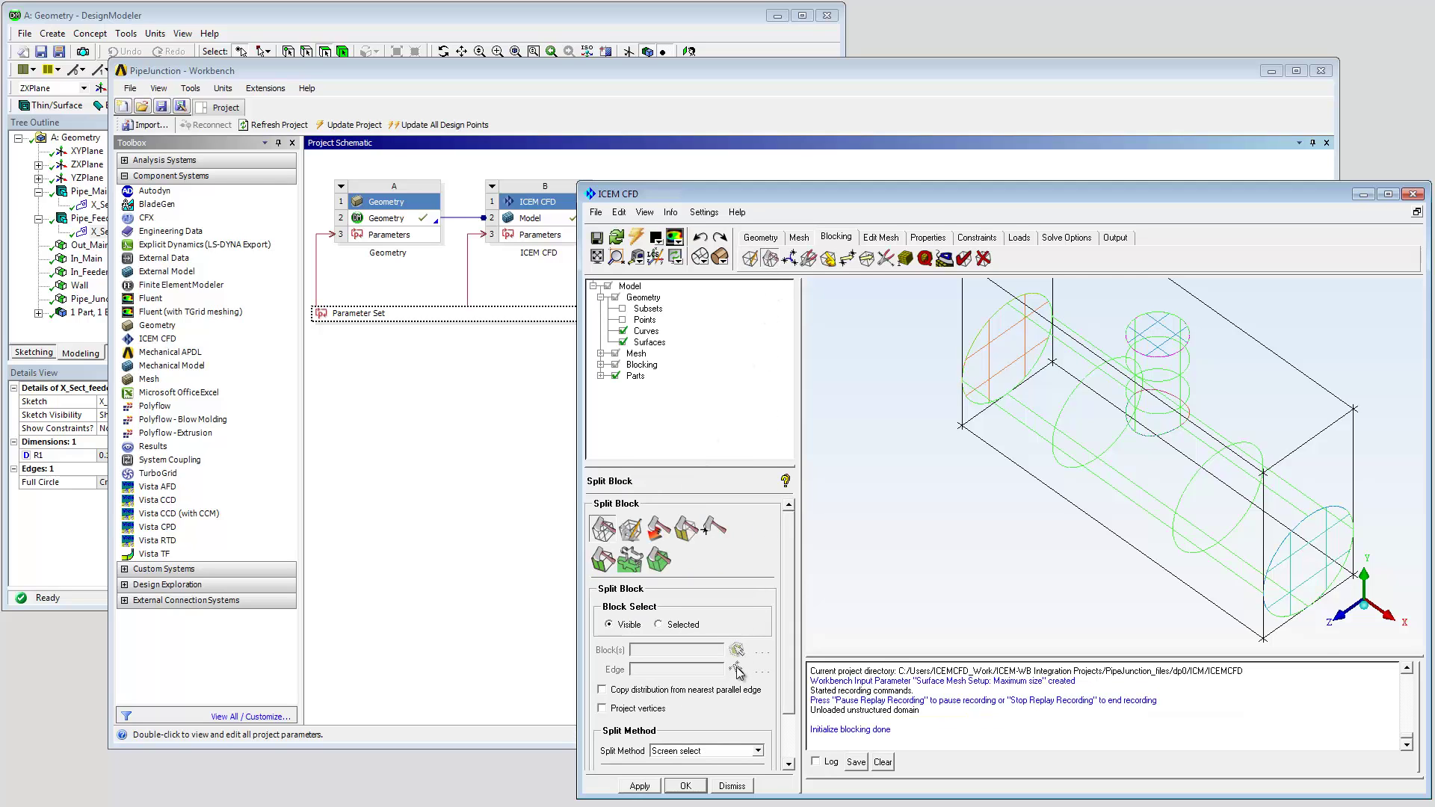
{"action": "left_click", "coordinate": [1354, 484]}
{"action": "left_click", "coordinate": [1357, 484]}
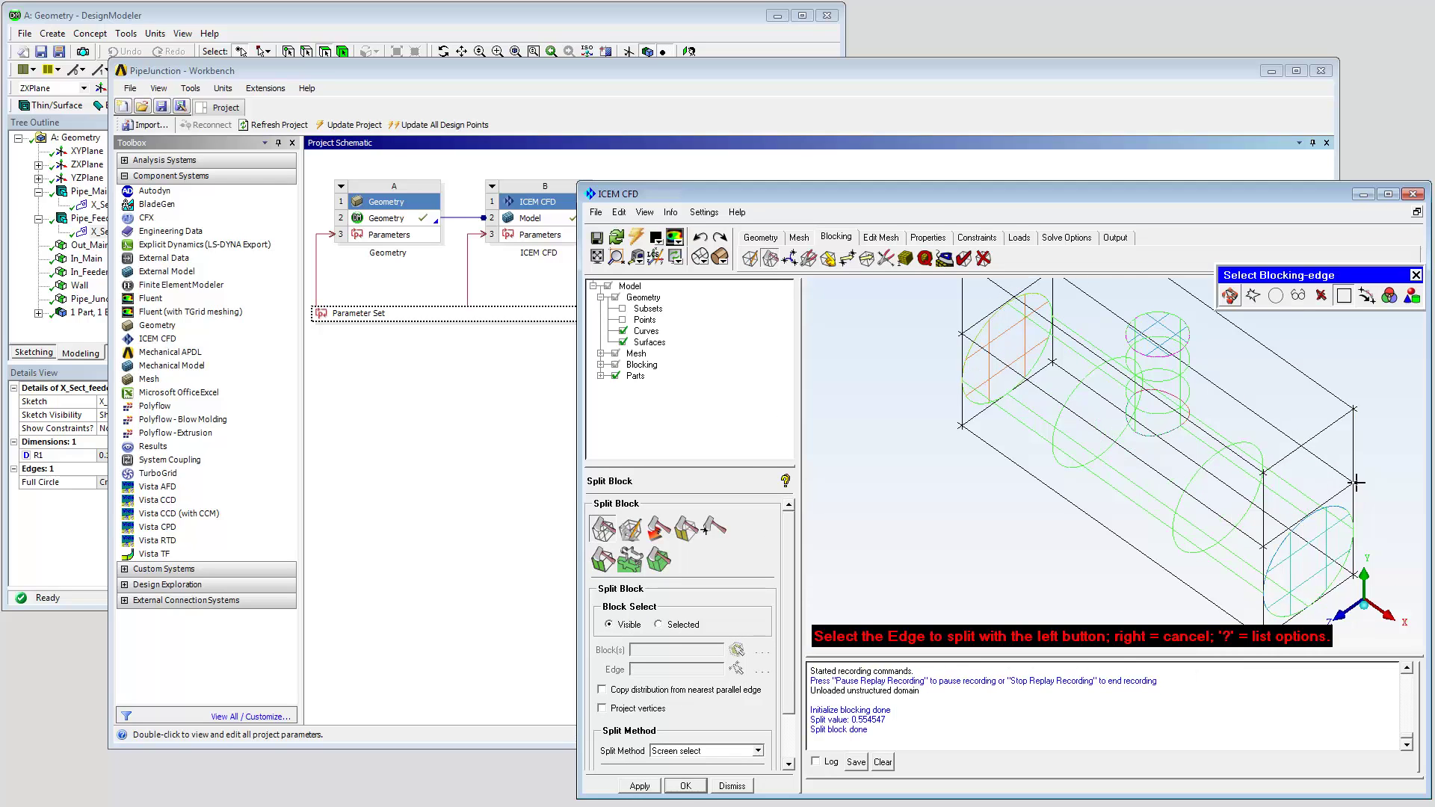
{"action": "left_click", "coordinate": [1269, 351]}
{"action": "left_click_drag", "start_coordinate": [1269, 351], "coordinate": [1240, 317]}
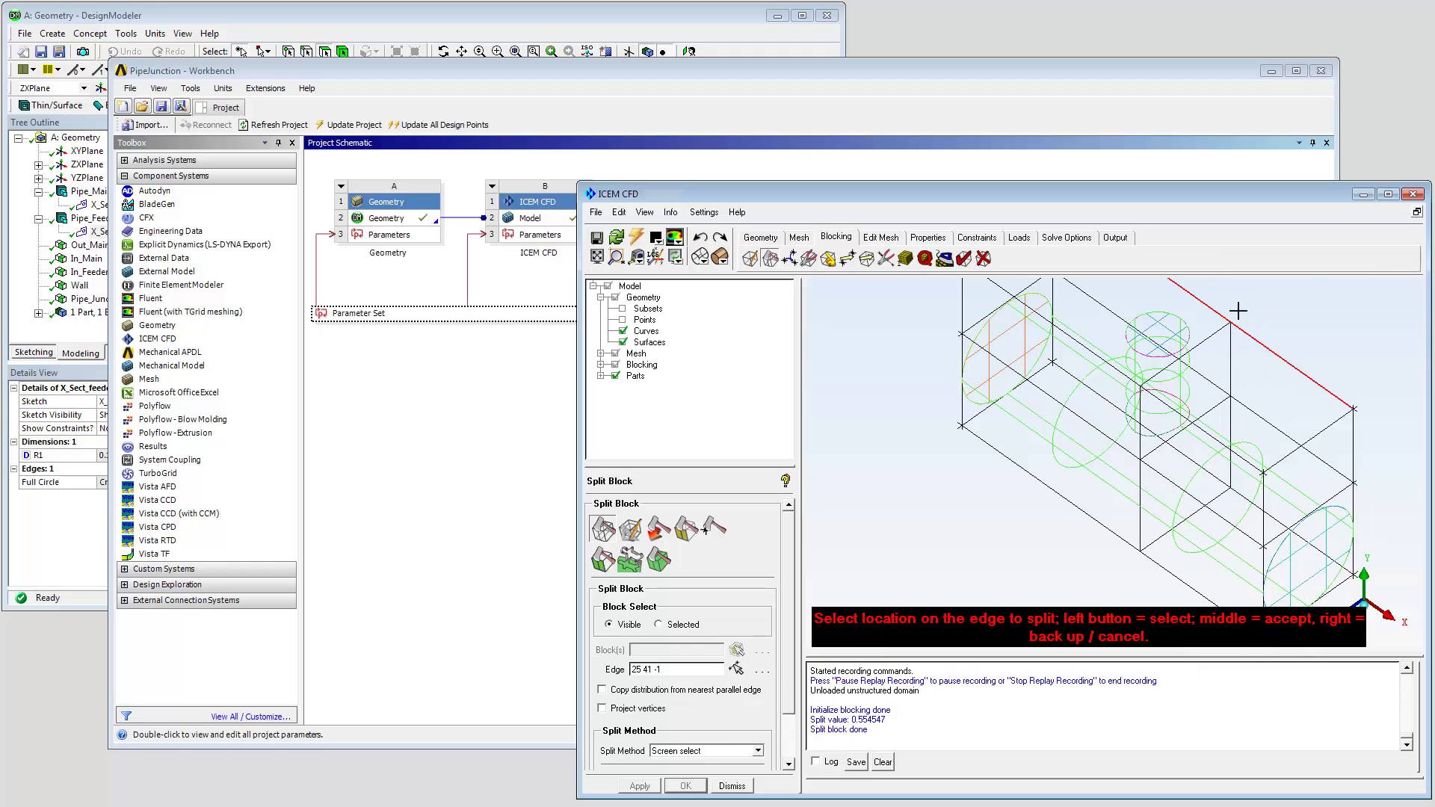
{"action": "middle_click", "coordinate": [1241, 317]}
{"action": "left_click", "coordinate": [1175, 284]}
{"action": "middle_click", "coordinate": [1177, 287]}
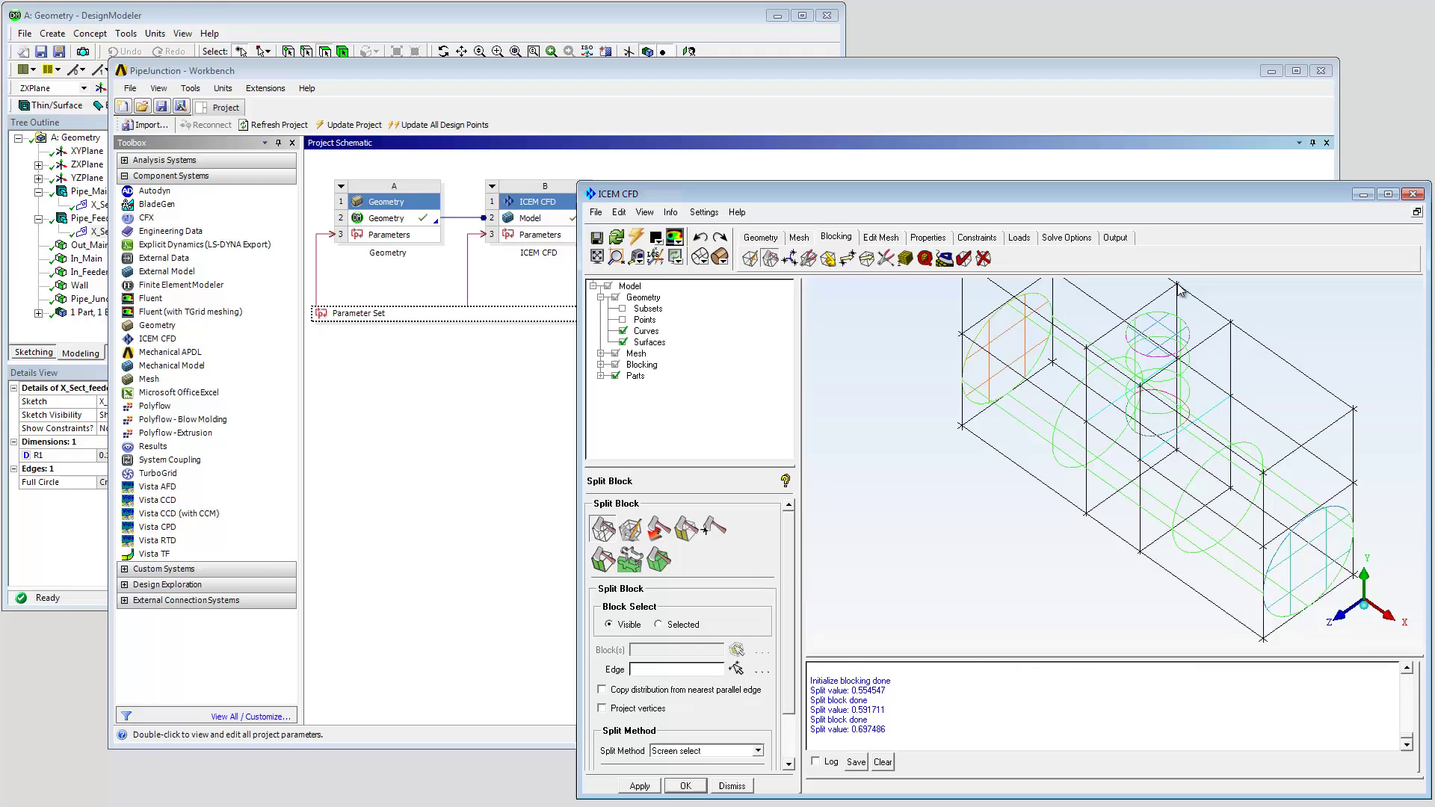
{"action": "right_click", "coordinate": [1180, 290]}
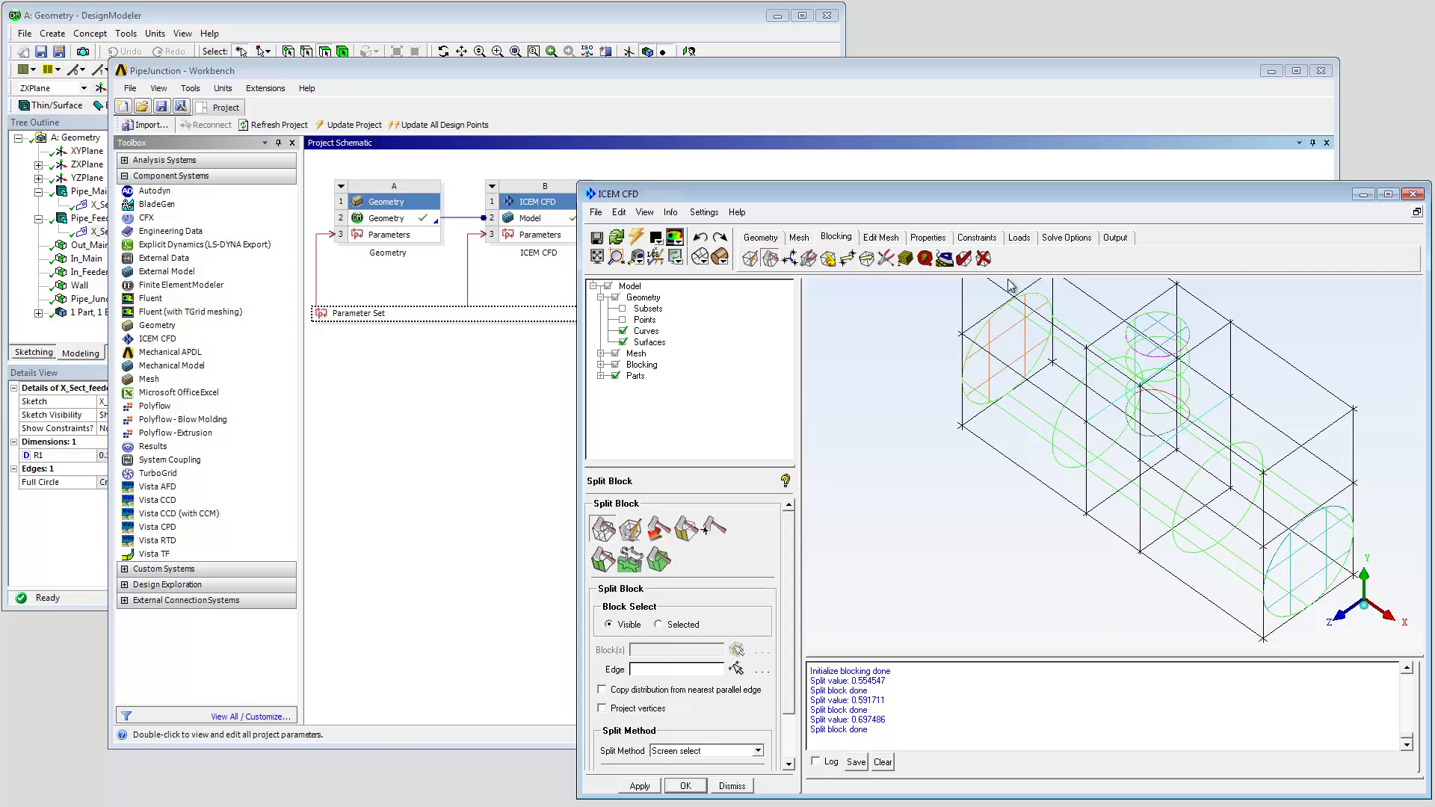
- Delete blocks 27 and 29 beside the feeder pipe, leaving a T-shaped layout
{"action": "left_click", "coordinate": [983, 257]}
{"action": "left_click", "coordinate": [1278, 390]}
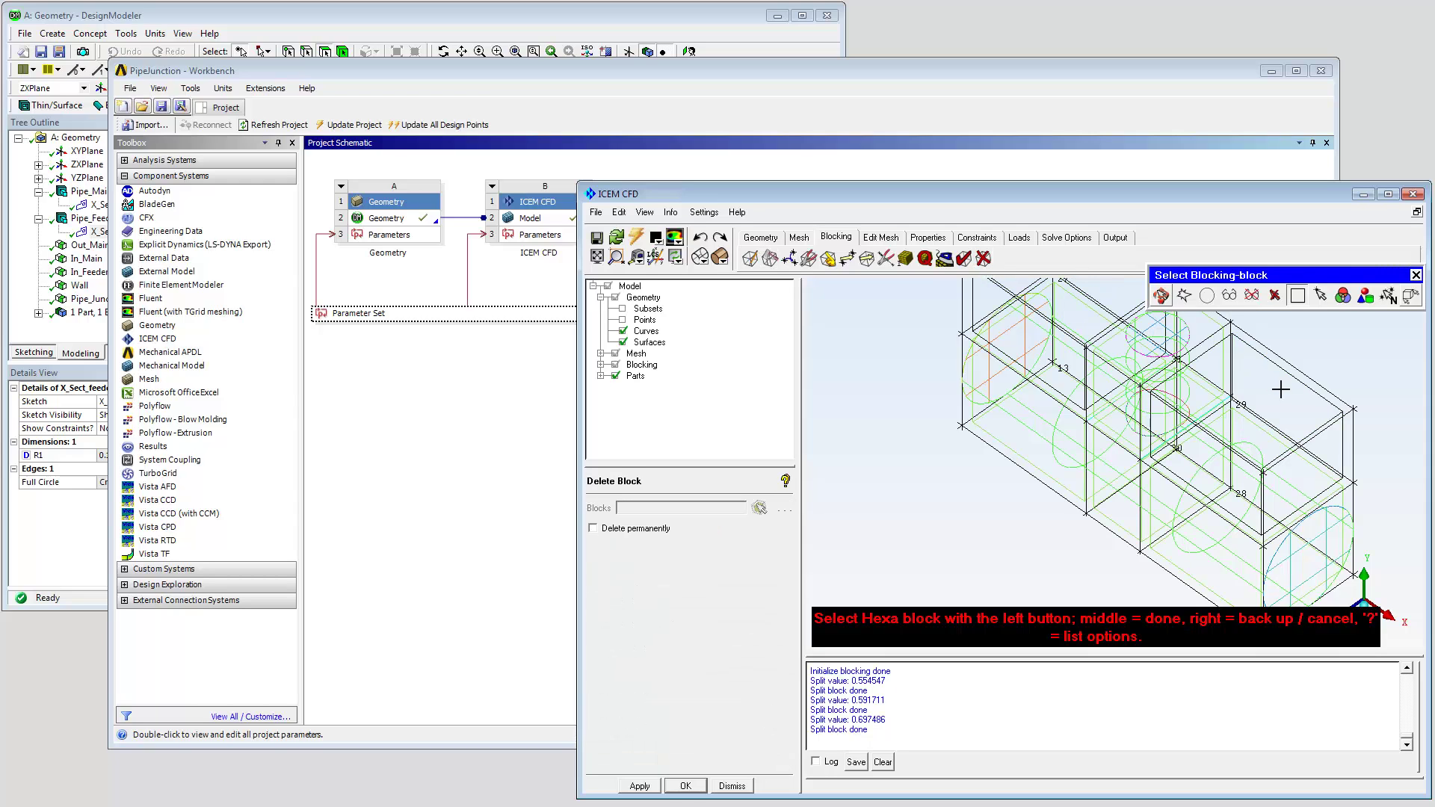
{"action": "middle_click", "coordinate": [1279, 389]}
{"action": "middle_click", "coordinate": [1280, 390]}
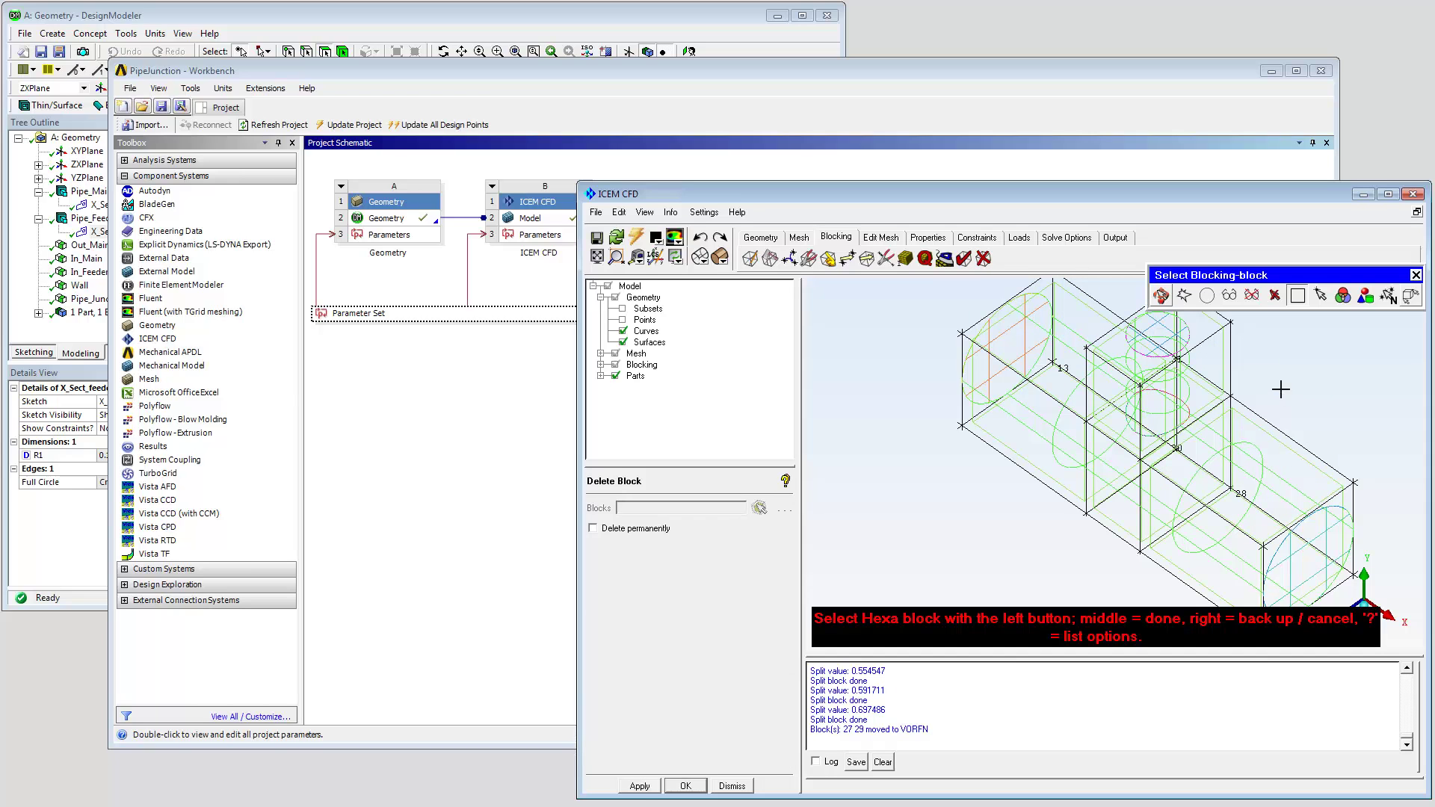
{"action": "right_click", "coordinate": [1282, 390]}
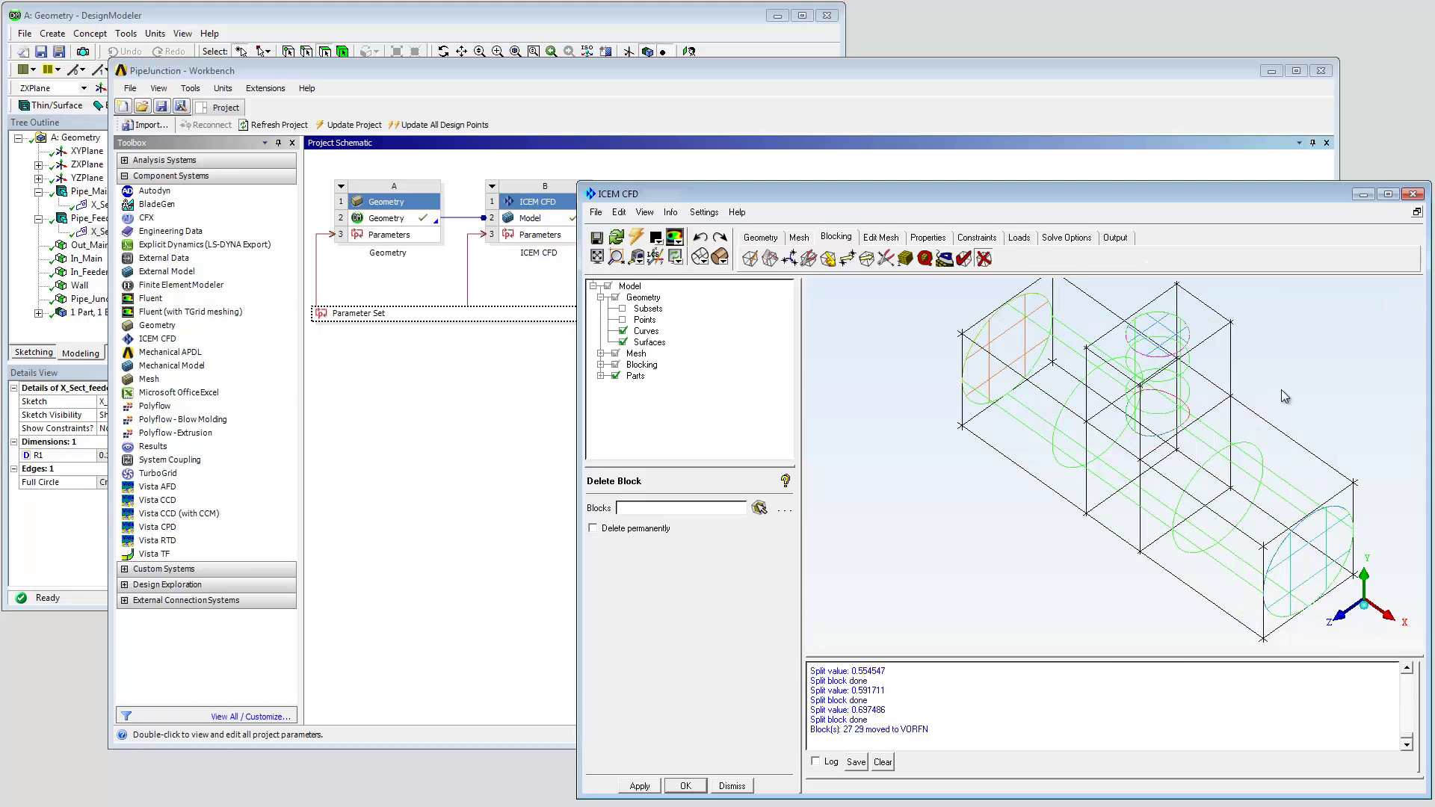
- Associate the top-left, vertical and left block edges to the pipe curves
{"action": "left_click", "coordinate": [829, 260]}
{"action": "left_click", "coordinate": [635, 524]}
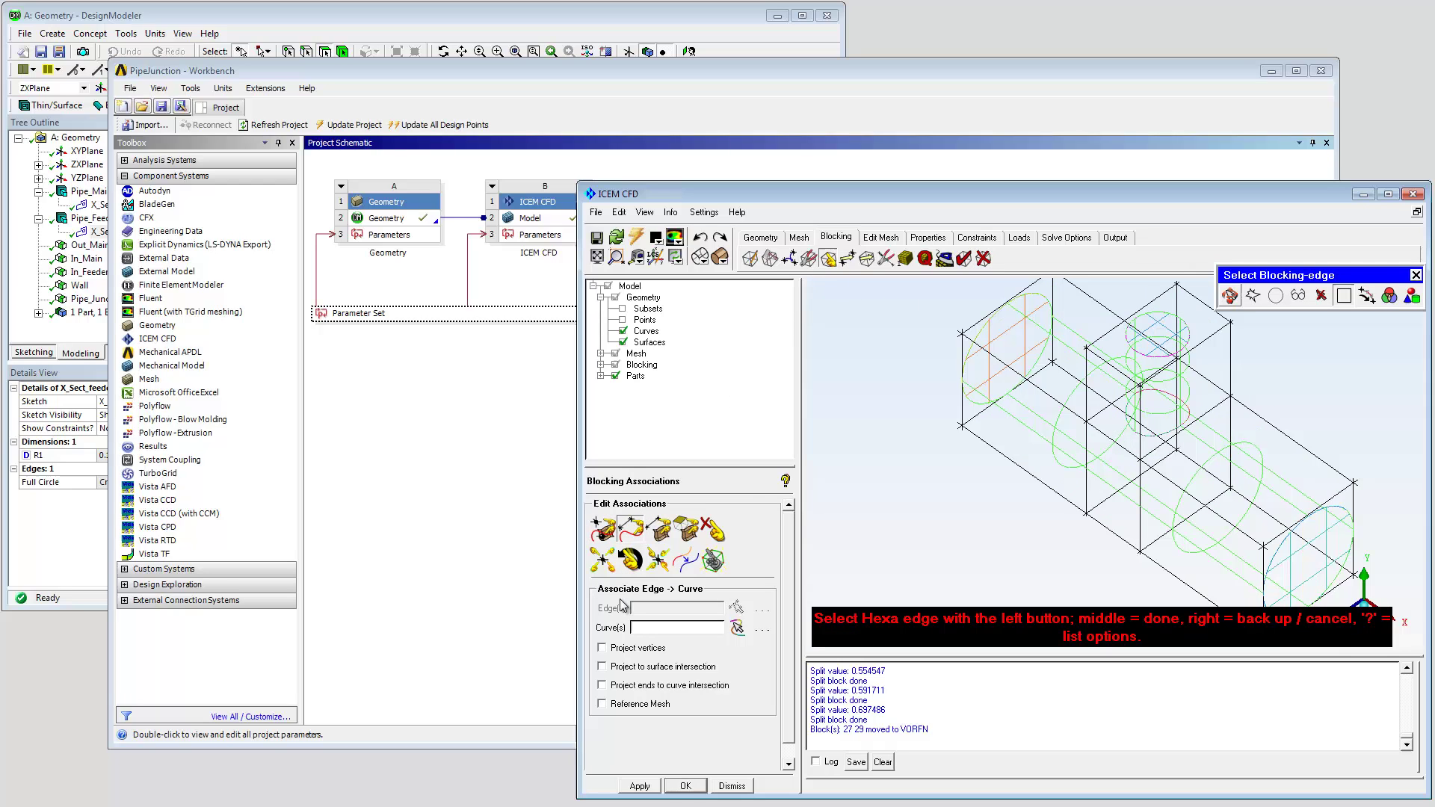
{"action": "left_click", "coordinate": [1032, 293]}
{"action": "left_click", "coordinate": [1051, 299]}
{"action": "left_click", "coordinate": [962, 381]}
{"action": "middle_click", "coordinate": [965, 382]}
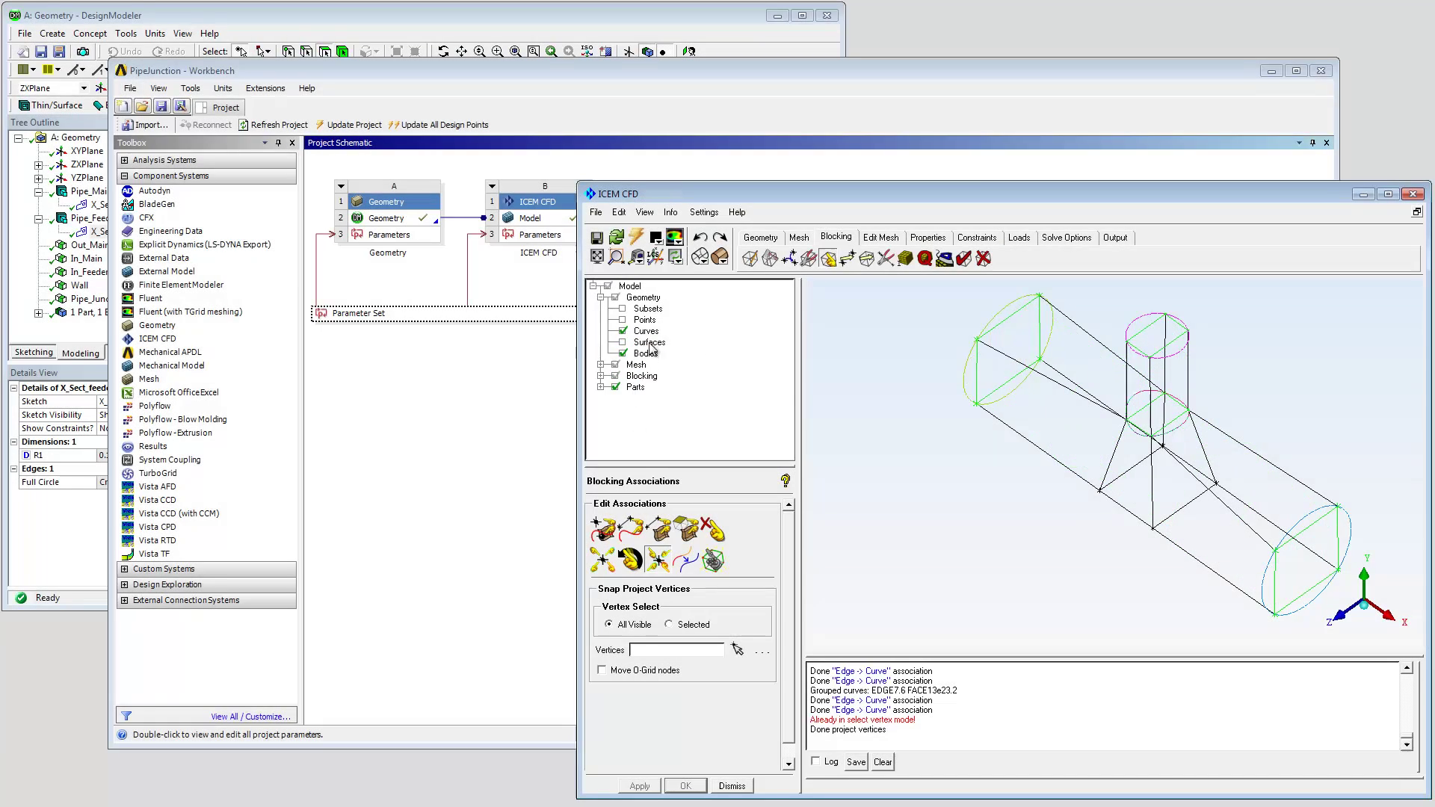
- Create an O-grid on all blocks through the left, top and right pipe end faces
{"action": "left_click", "coordinate": [771, 259]}
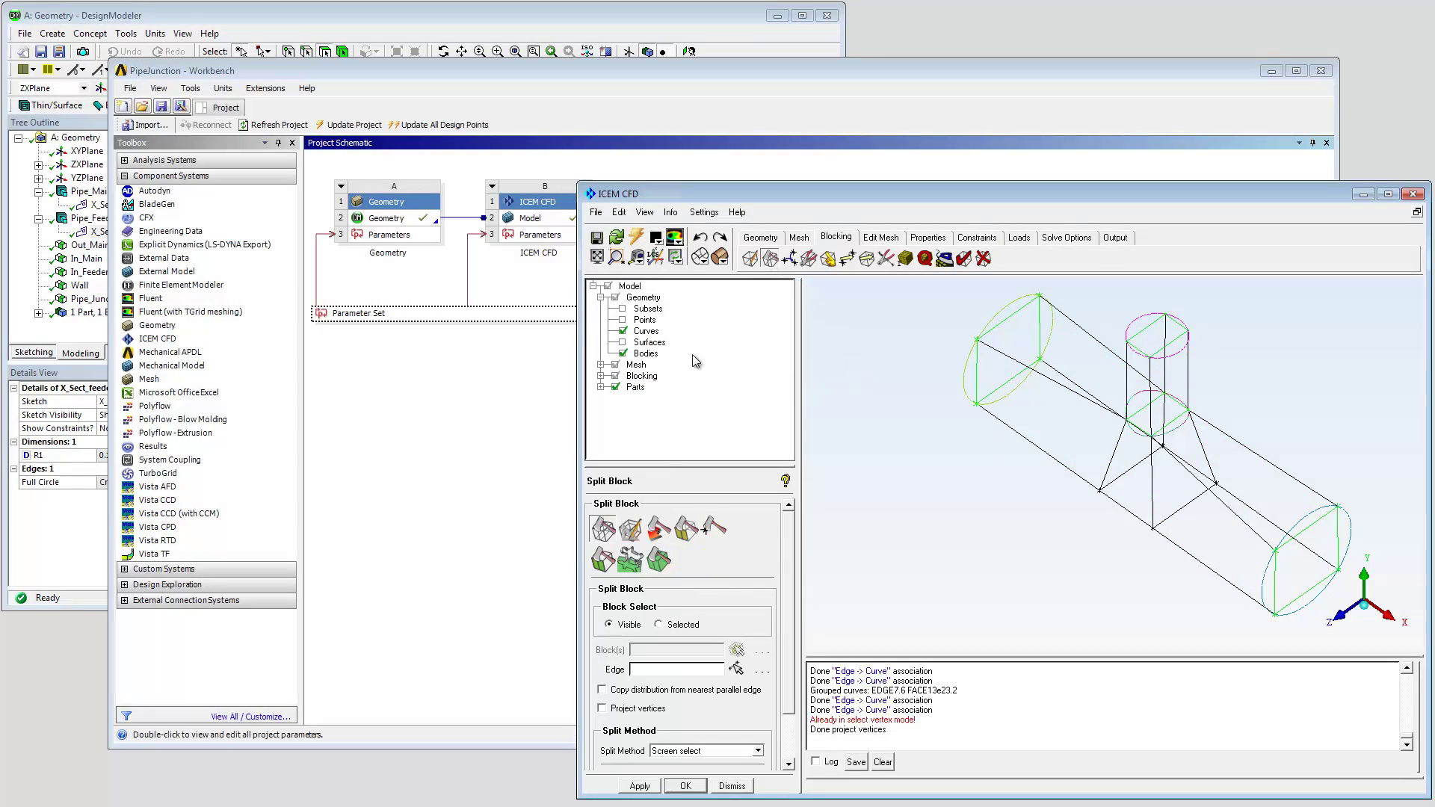
{"action": "left_click", "coordinate": [630, 529]}
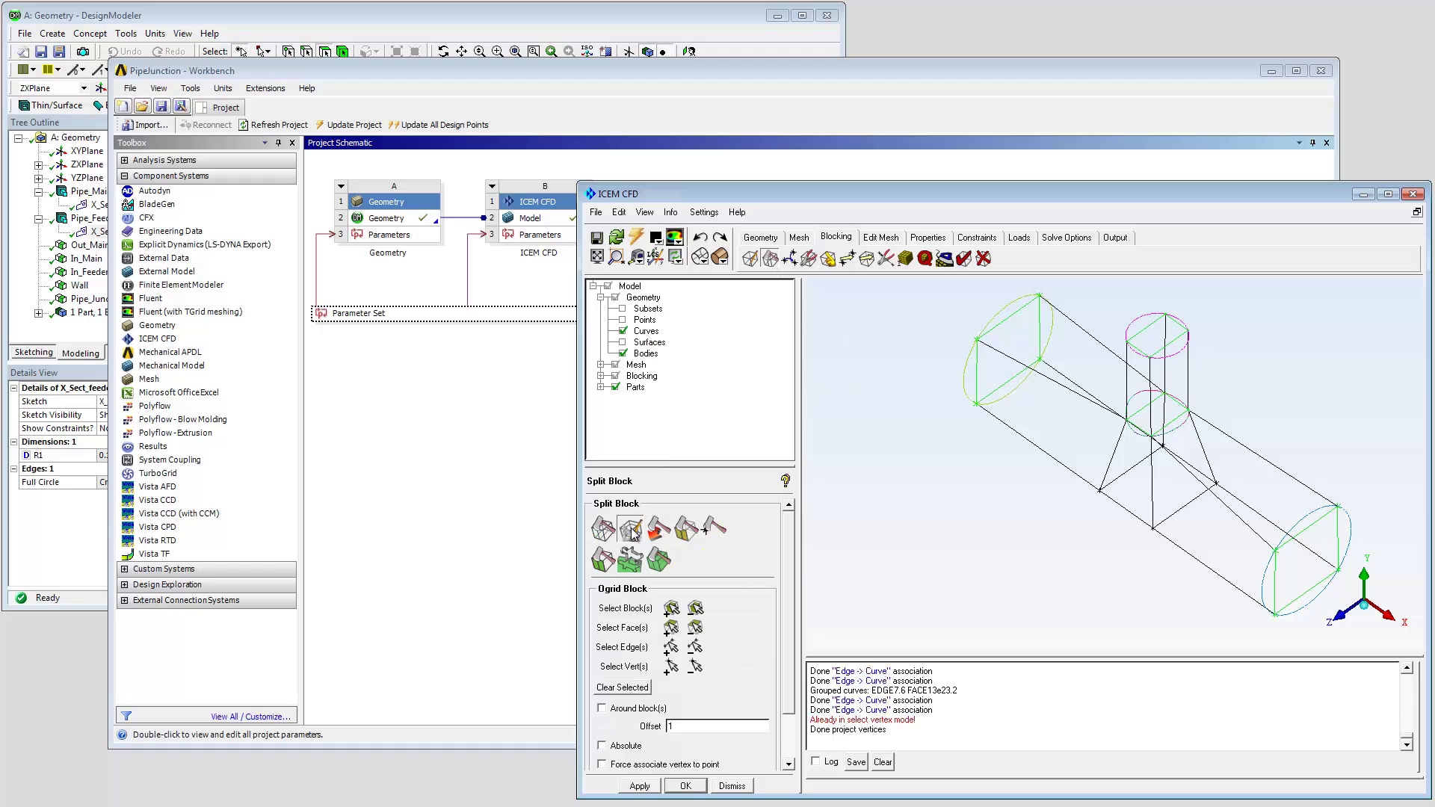
{"action": "left_click", "coordinate": [672, 609]}
{"action": "key", "text": "a"}
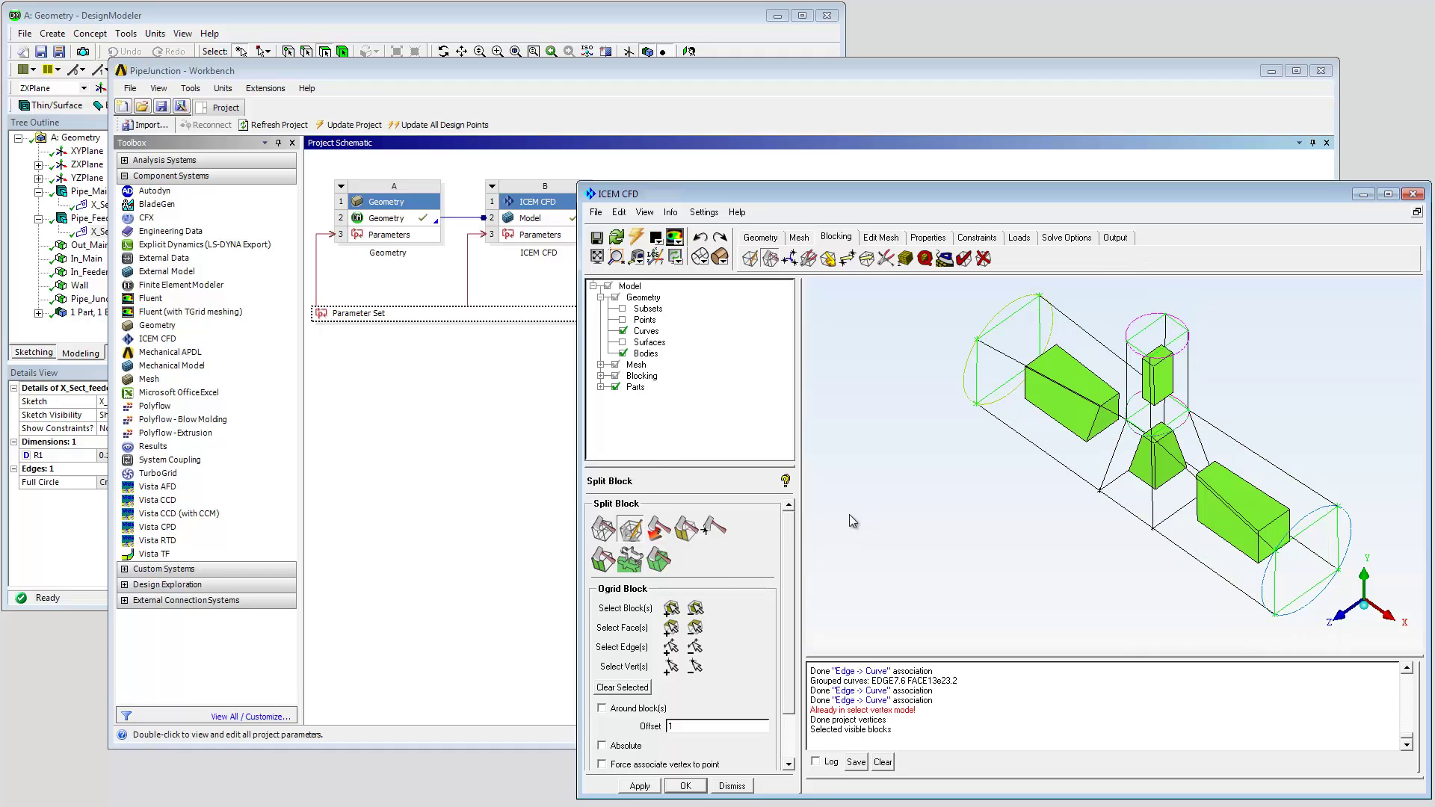
{"action": "left_click", "coordinate": [671, 628]}
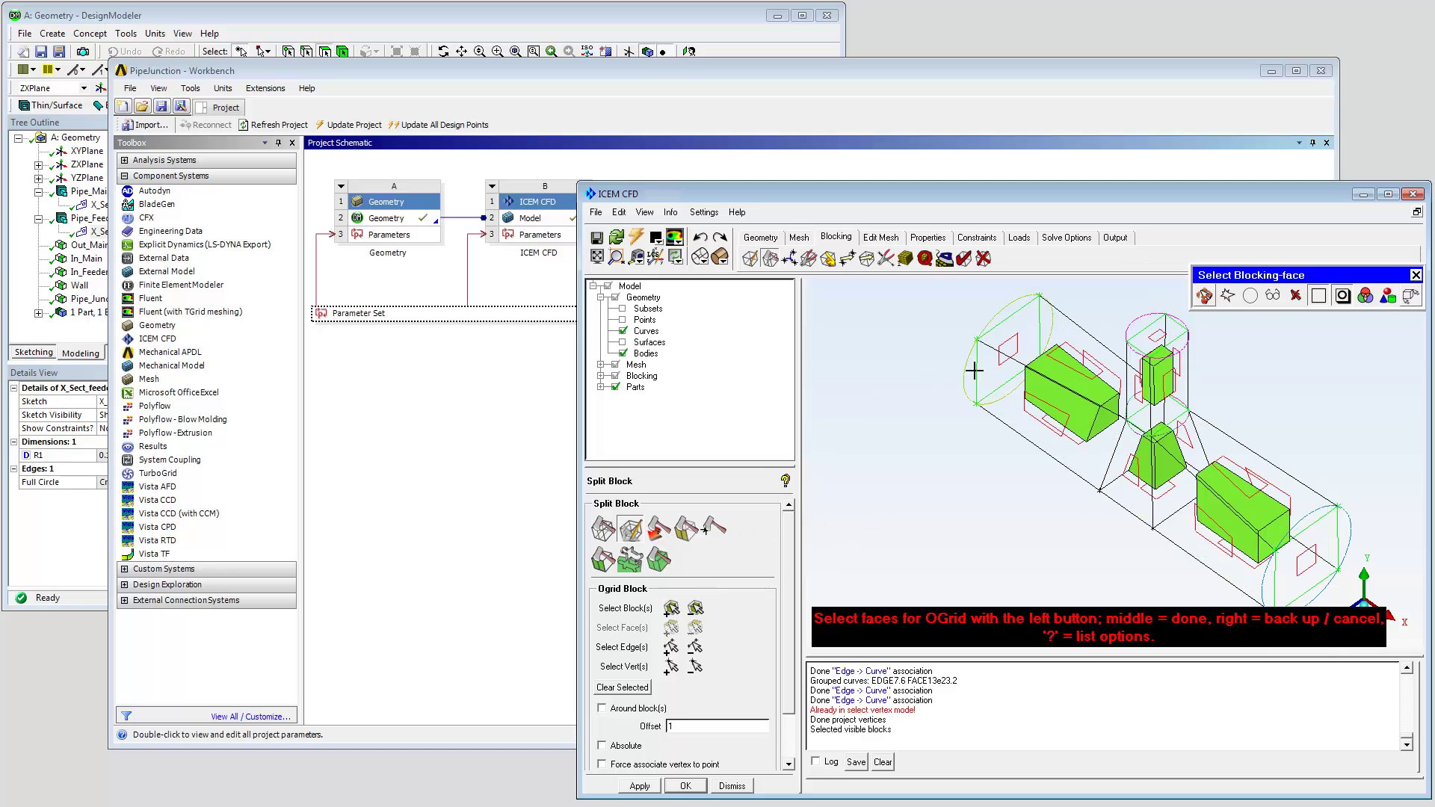
{"action": "left_click", "coordinate": [1004, 357]}
{"action": "left_click", "coordinate": [1156, 334]}
{"action": "left_click", "coordinate": [1312, 553]}
{"action": "middle_click", "coordinate": [1315, 562]}
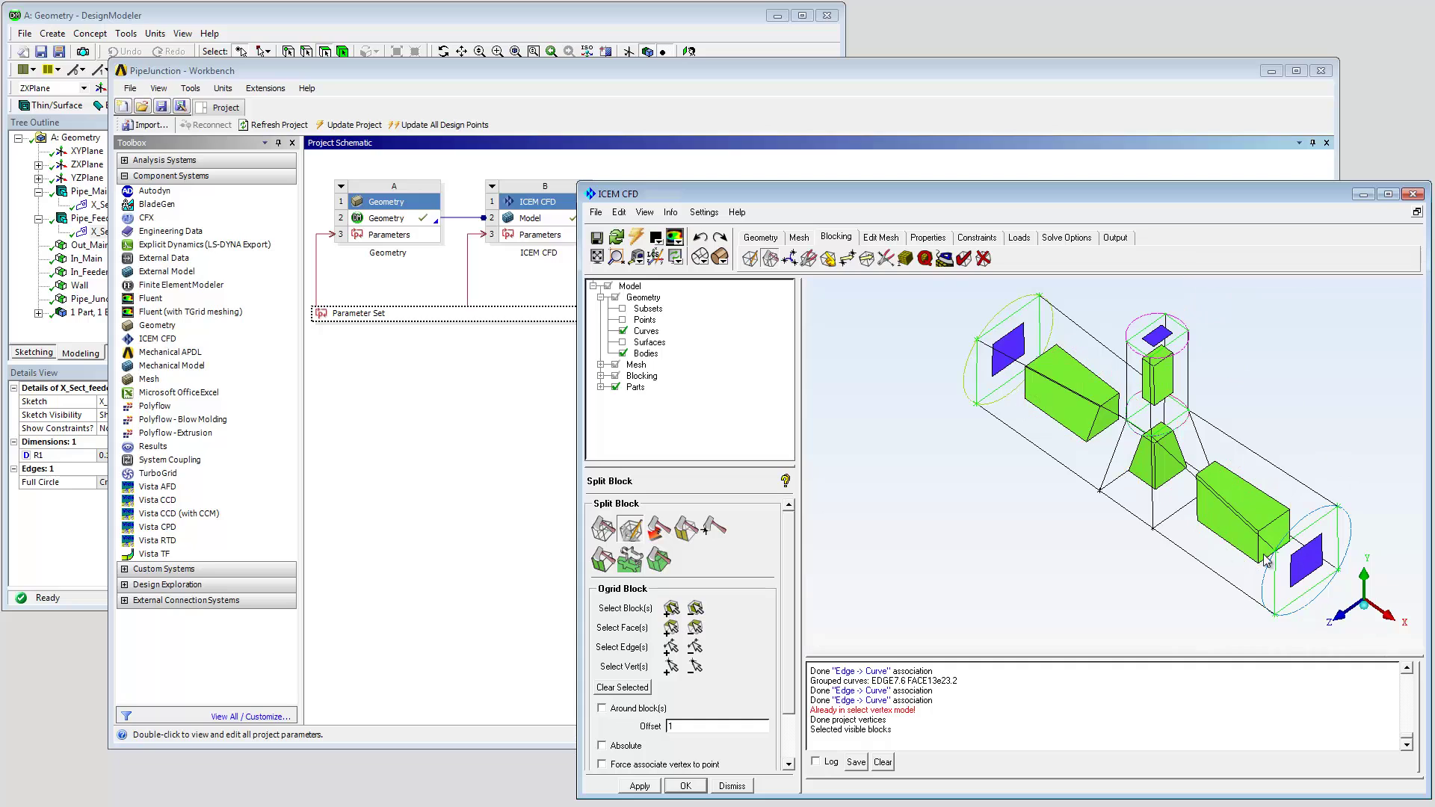
{"action": "left_click", "coordinate": [639, 787]}
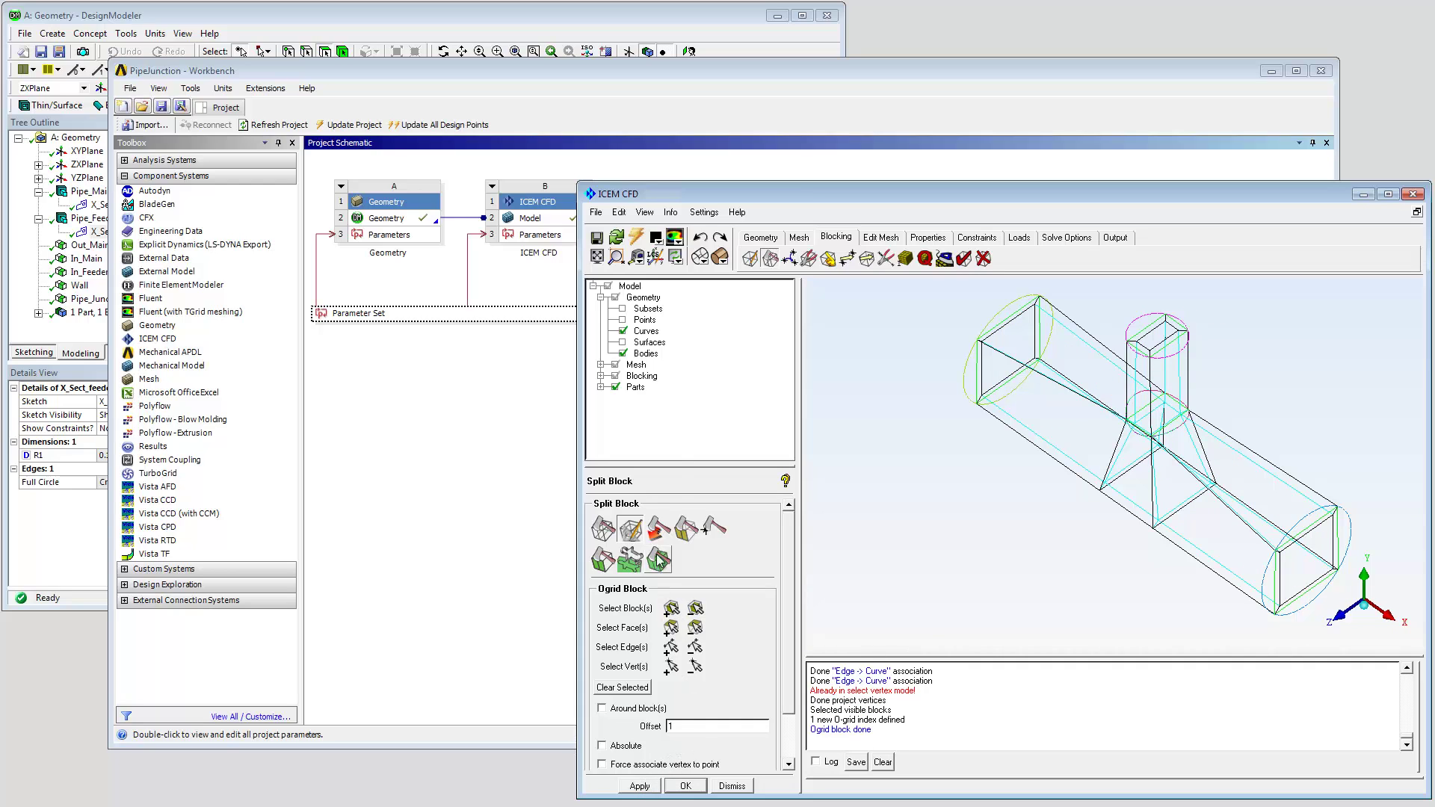
- Display the Pre-Mesh under Blocking and recompute it
{"action": "left_click", "coordinate": [601, 376]}
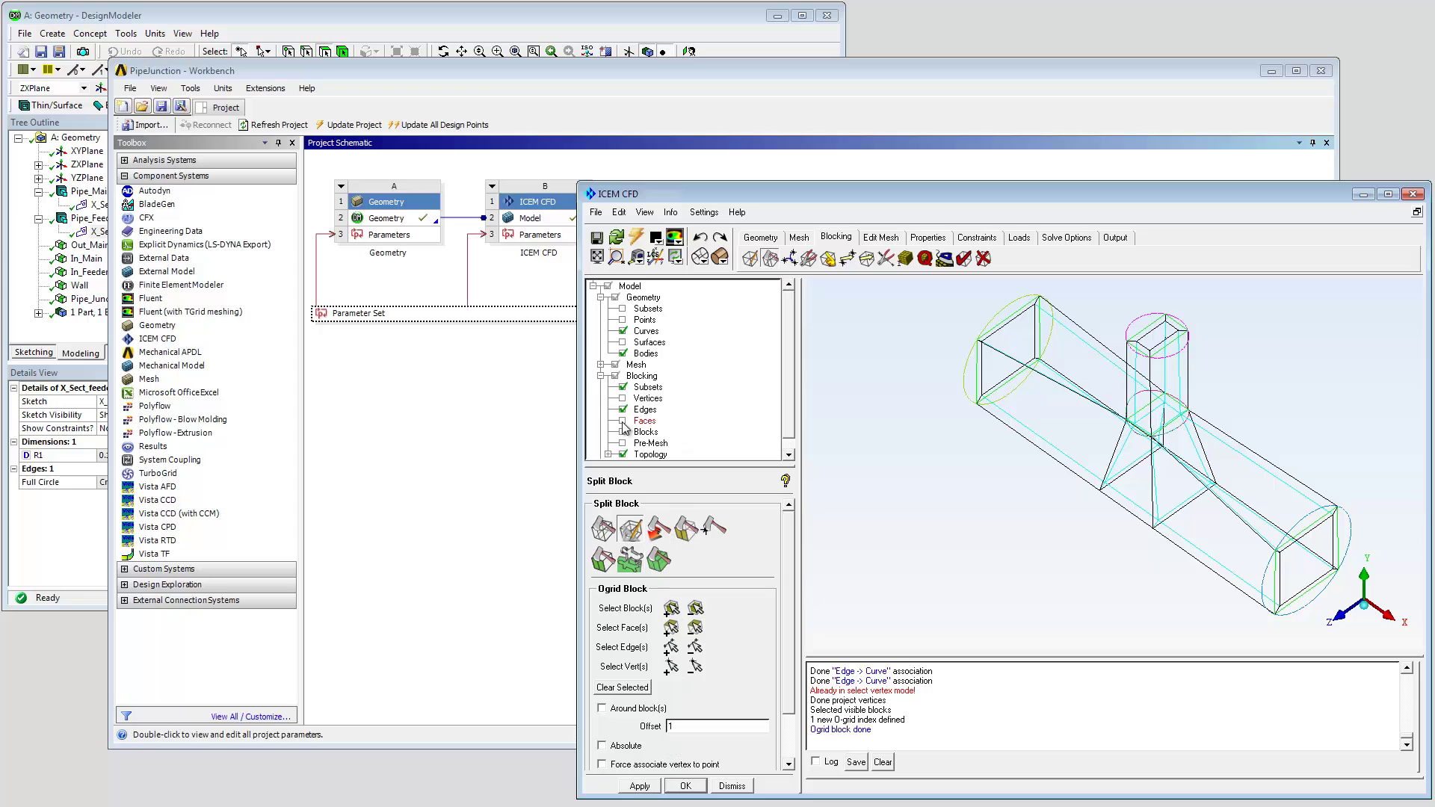
{"action": "left_click", "coordinate": [622, 443]}
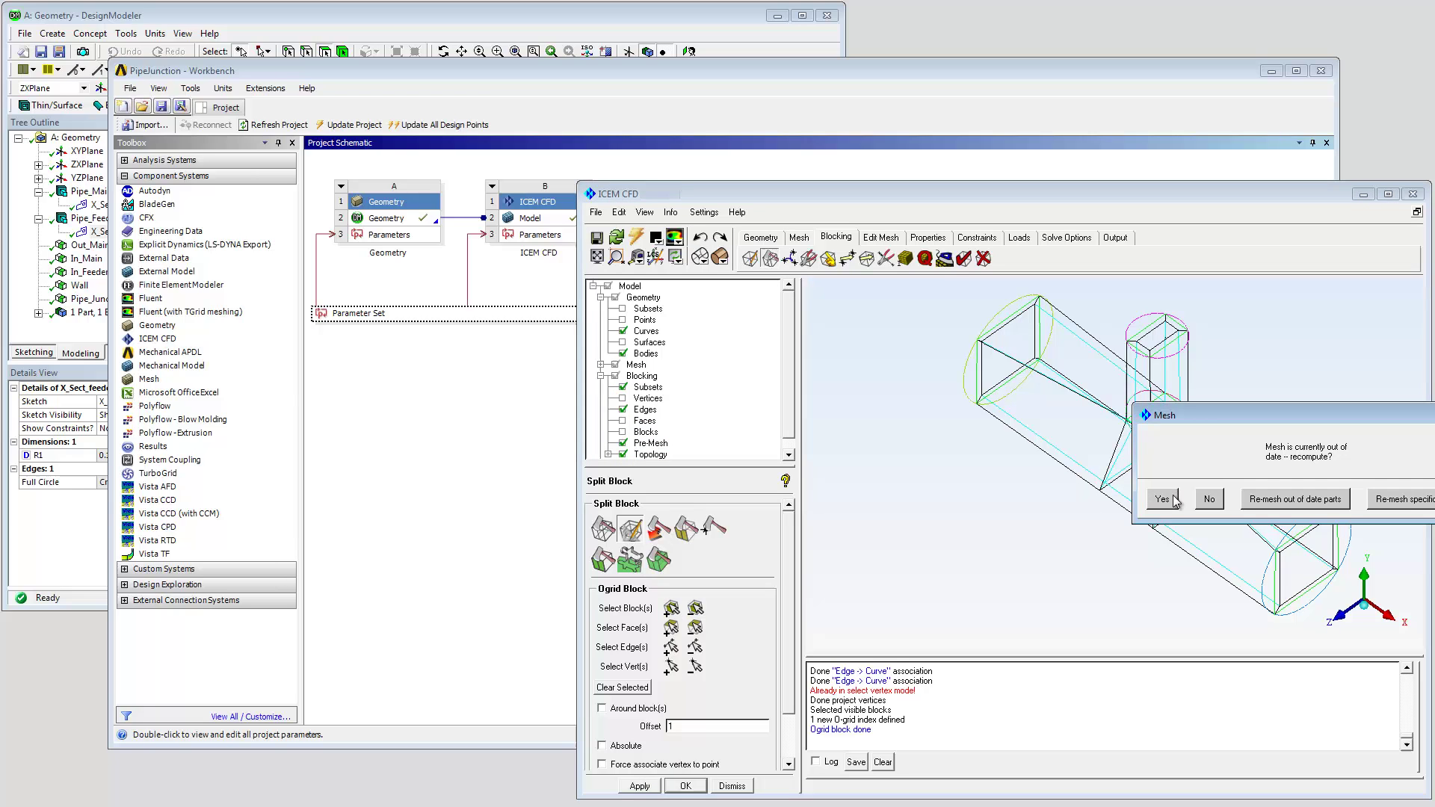
{"action": "left_click", "coordinate": [1162, 499]}
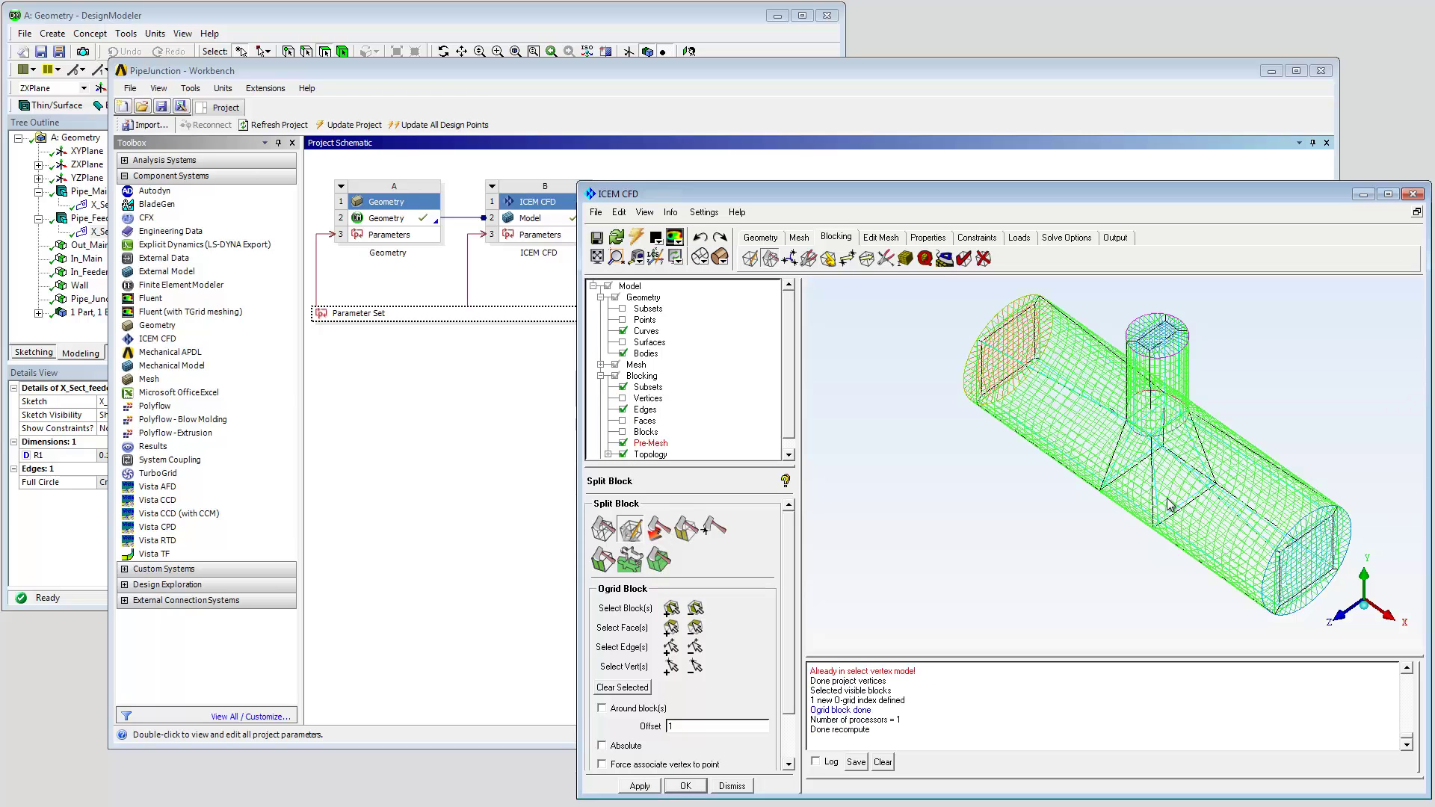
- Give the O-grid radial edge 5 nodes and copy the parameters to its parallel edges
{"action": "left_click", "coordinate": [905, 259]}
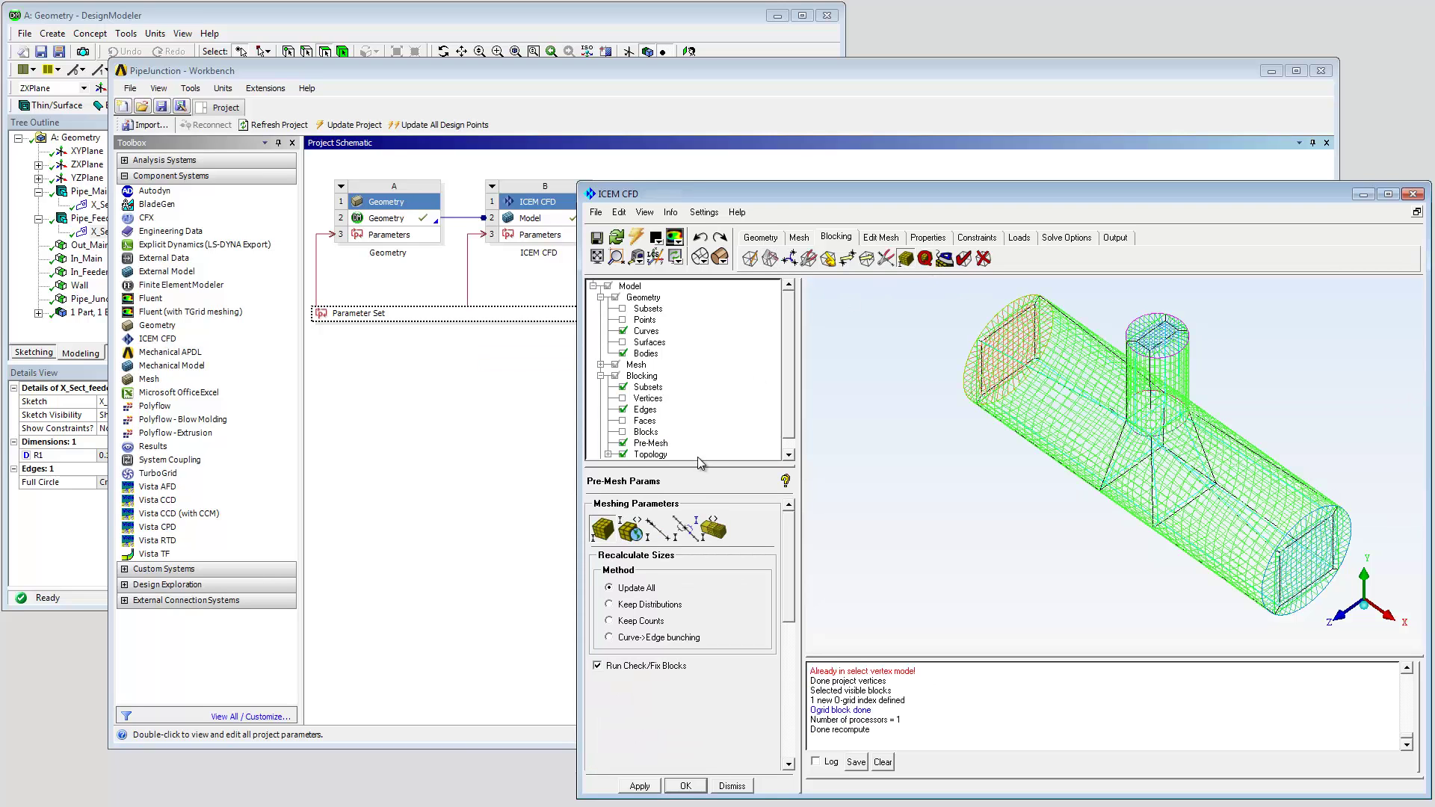
{"action": "left_click", "coordinate": [660, 531]}
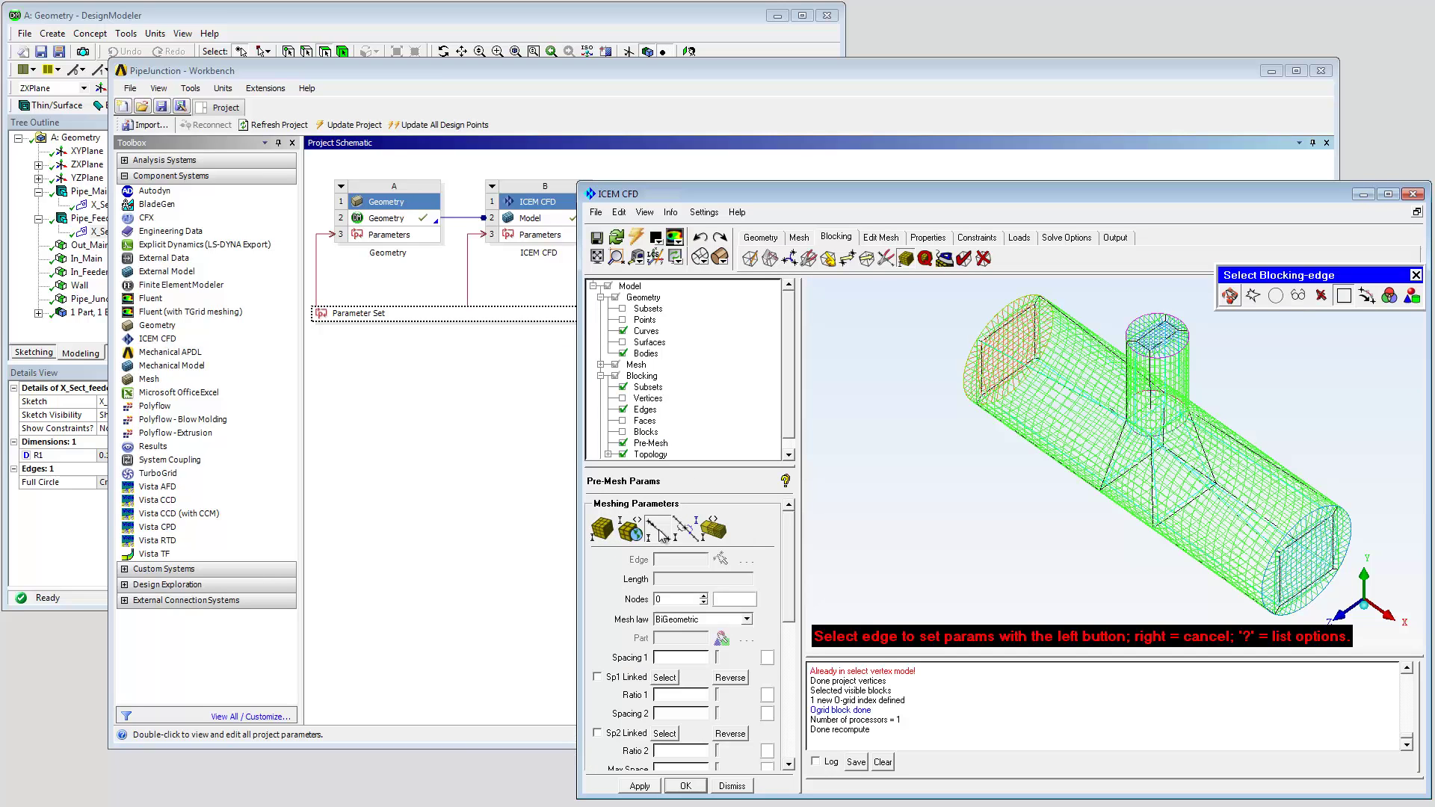
{"action": "scroll", "coordinate": [932, 384], "scroll_direction": "up", "scroll_amount": 3}
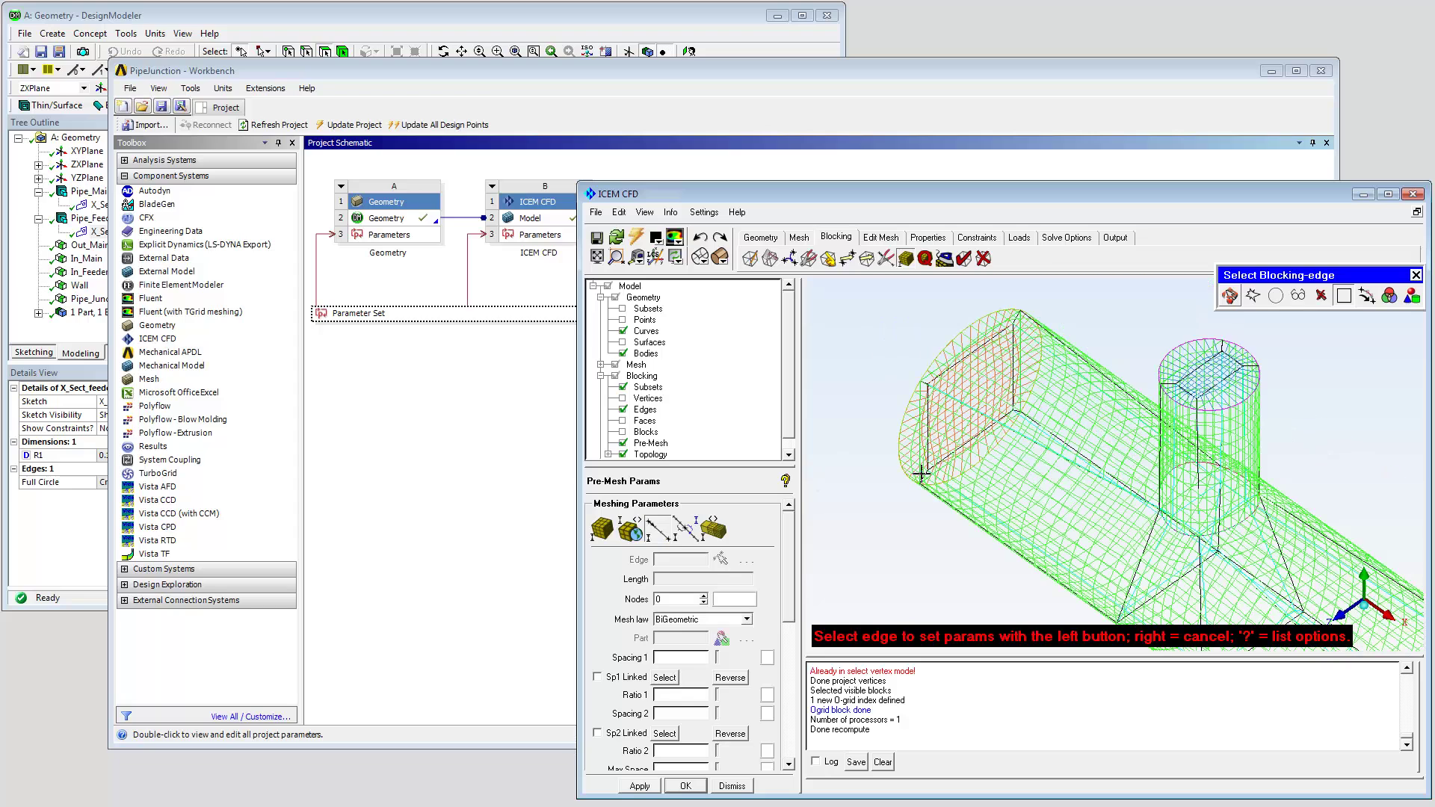
{"action": "left_click", "coordinate": [922, 474]}
{"action": "double_click", "coordinate": [670, 598]}
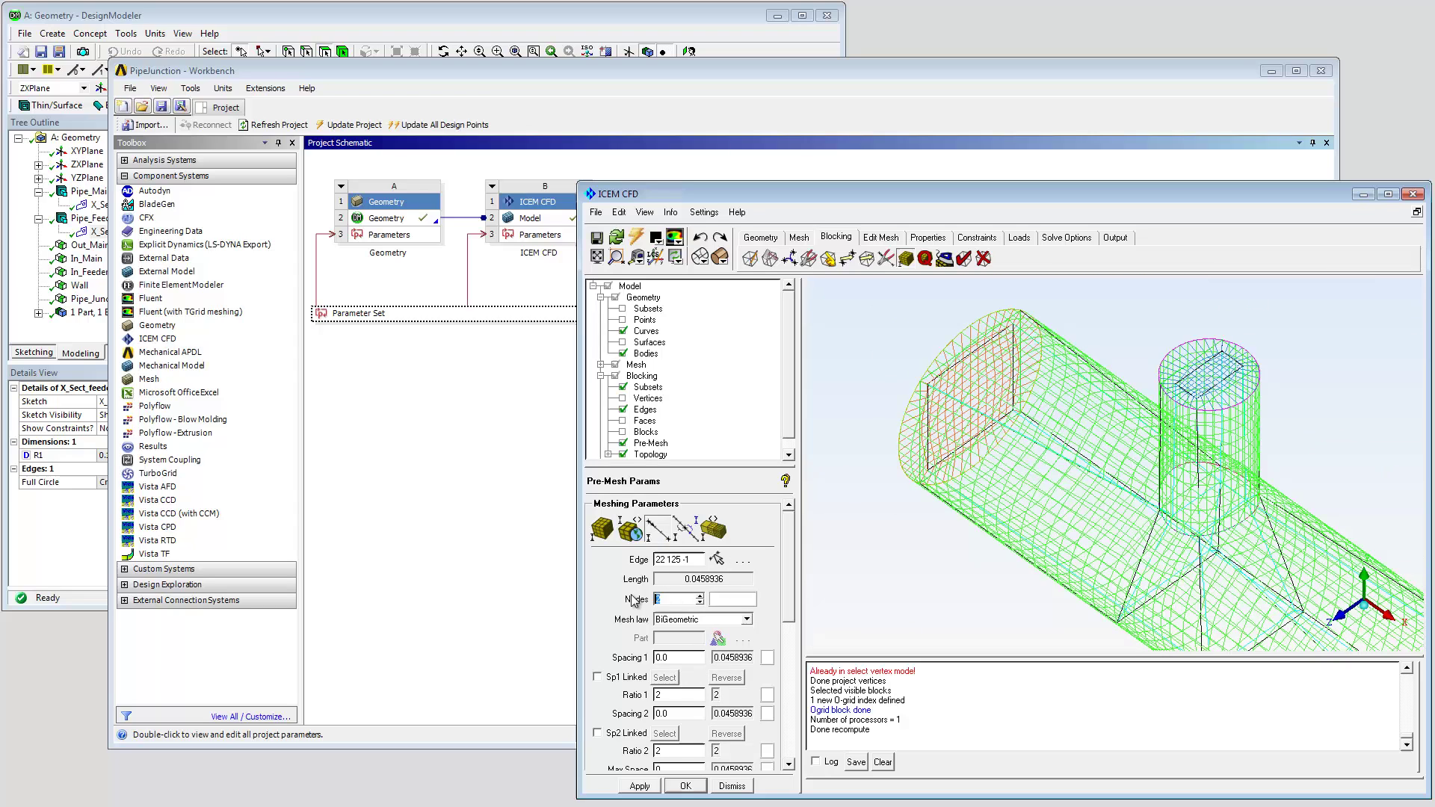
{"action": "type", "text": "5"}
{"action": "key", "text": "Return"}
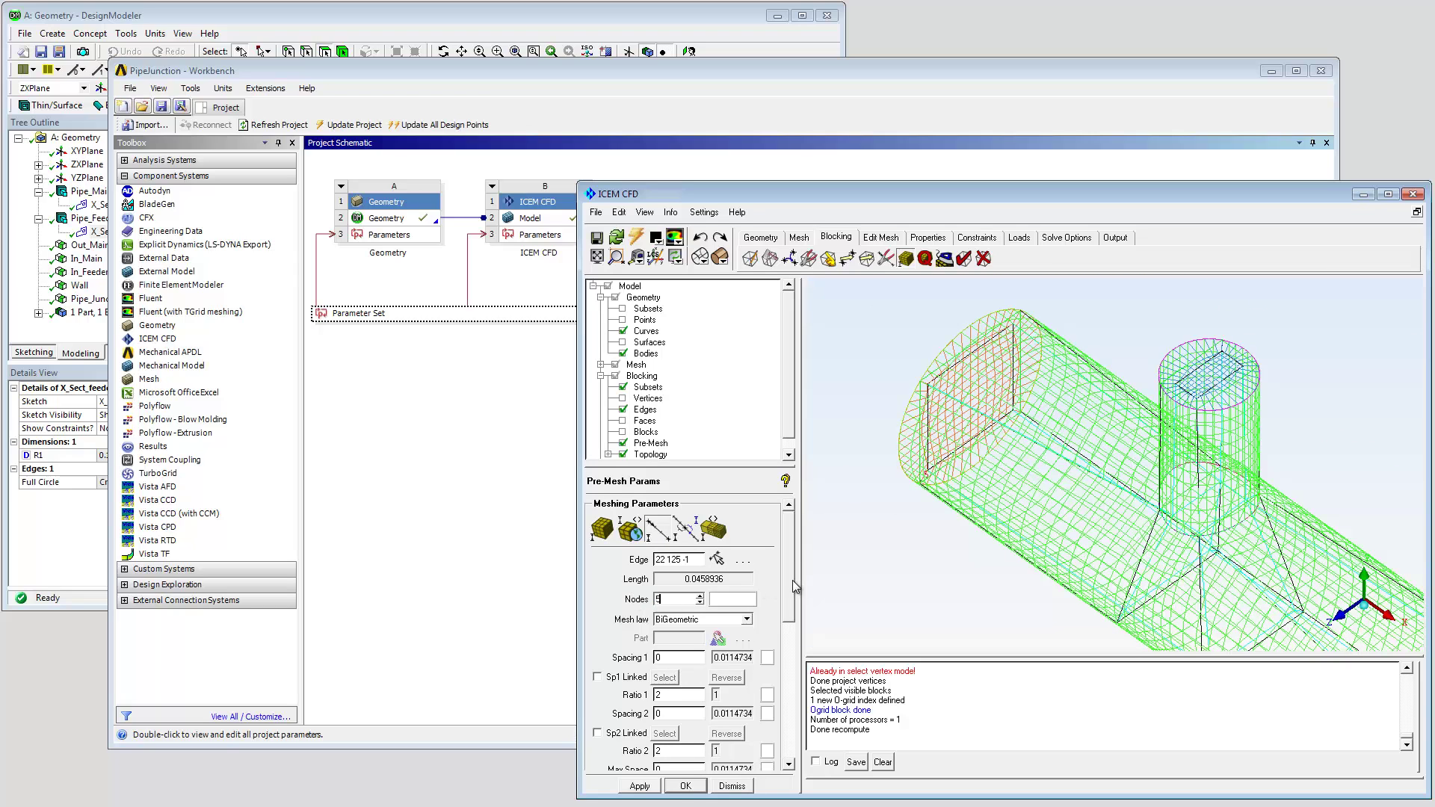
{"action": "left_click_drag", "start_coordinate": [792, 580], "coordinate": [778, 629]}
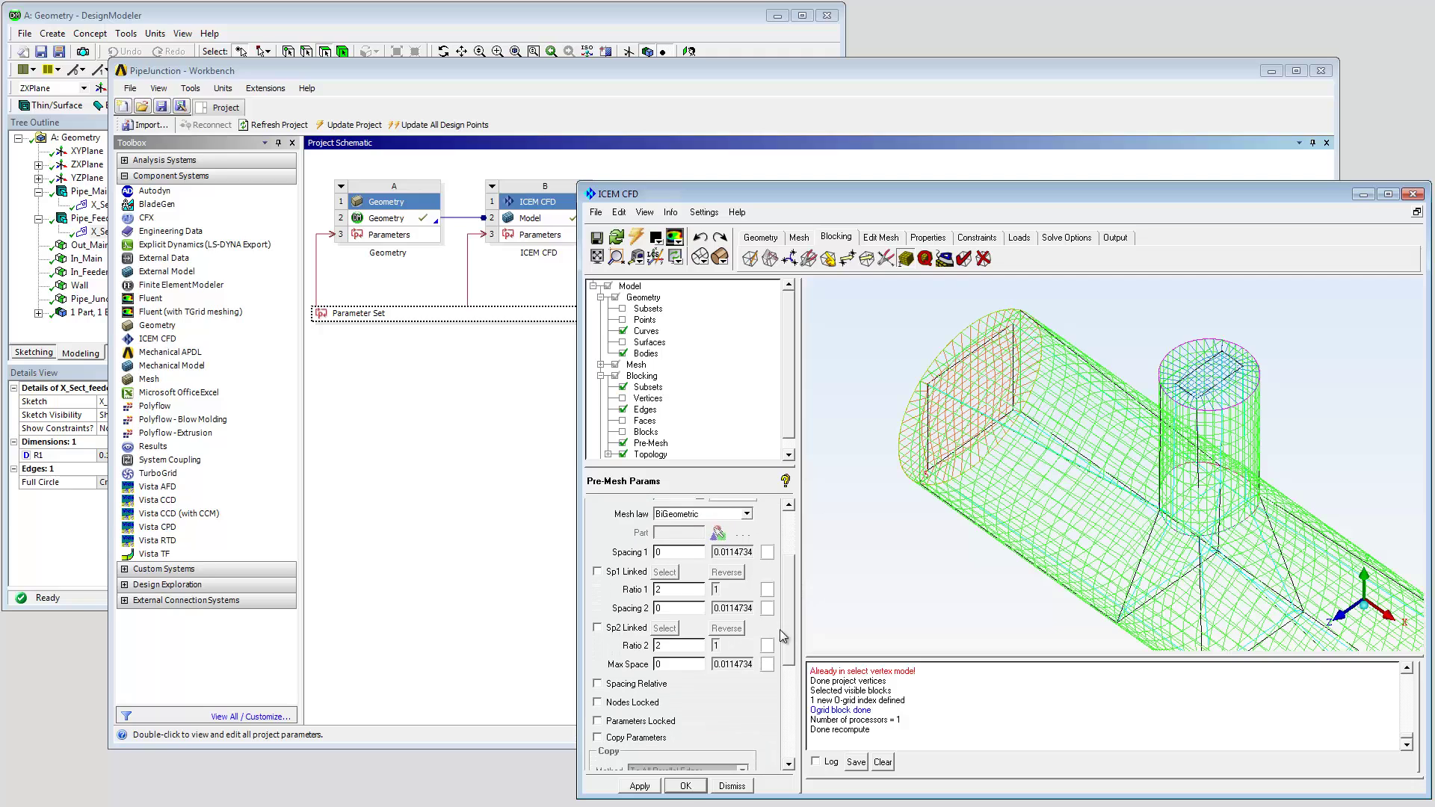
{"action": "left_click", "coordinate": [622, 740]}
- Recompute the pre-mesh so it reflects the new 5-node radial edges
{"action": "left_click", "coordinate": [622, 443]}
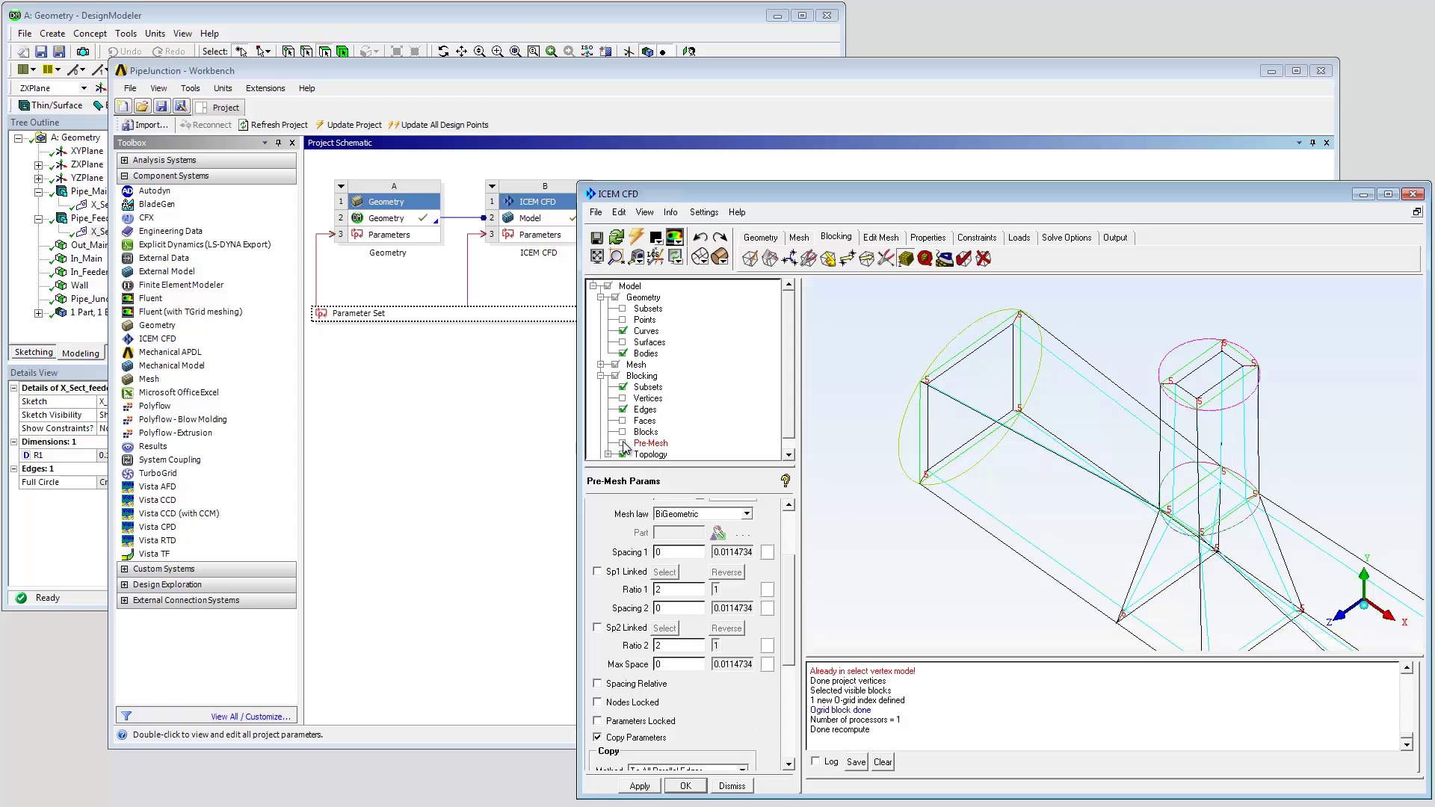
{"action": "left_click", "coordinate": [622, 443]}
{"action": "left_click", "coordinate": [1170, 498]}
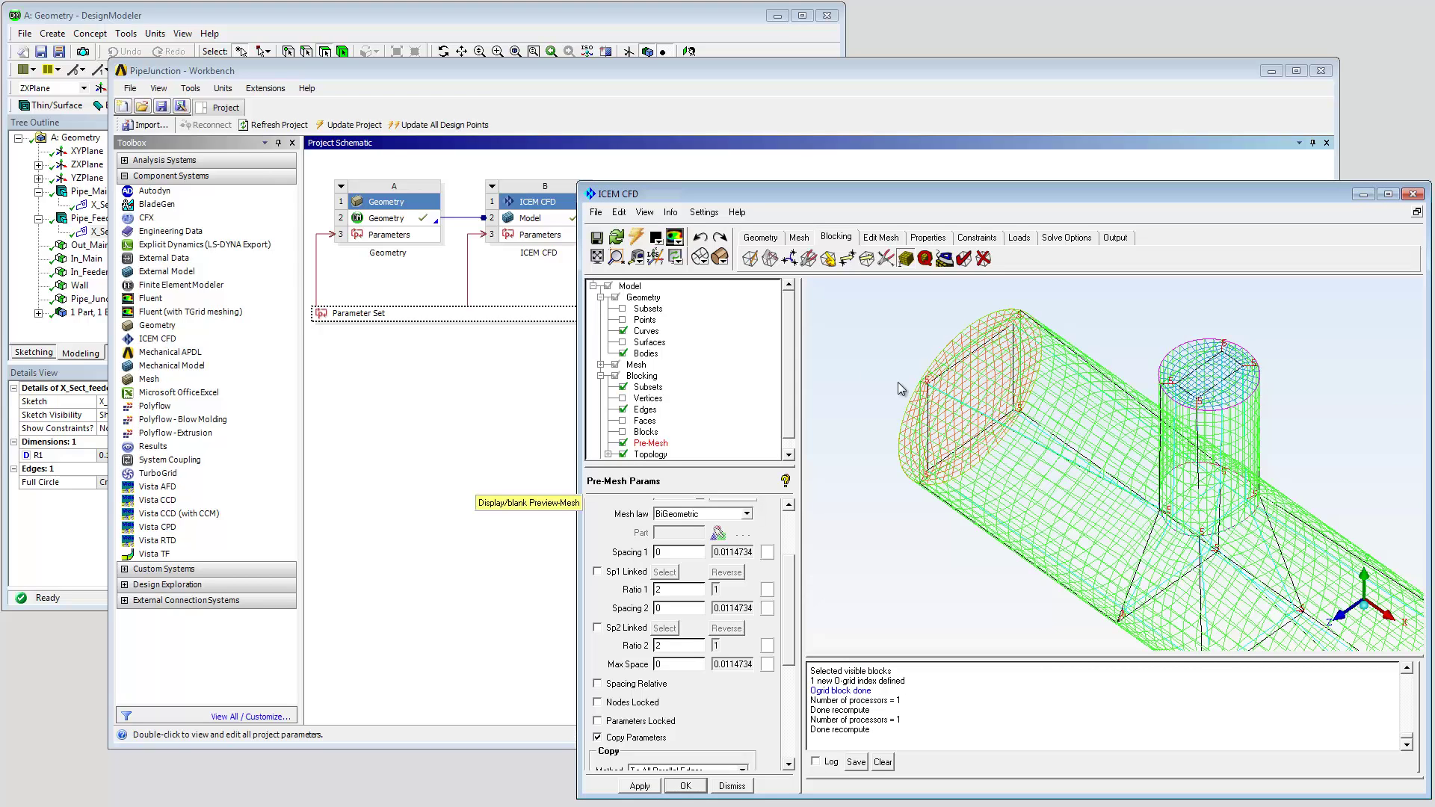
- Stop the replay recording into ICM.rpl and save the ICEM CFD project
{"action": "left_click", "coordinate": [655, 237]}
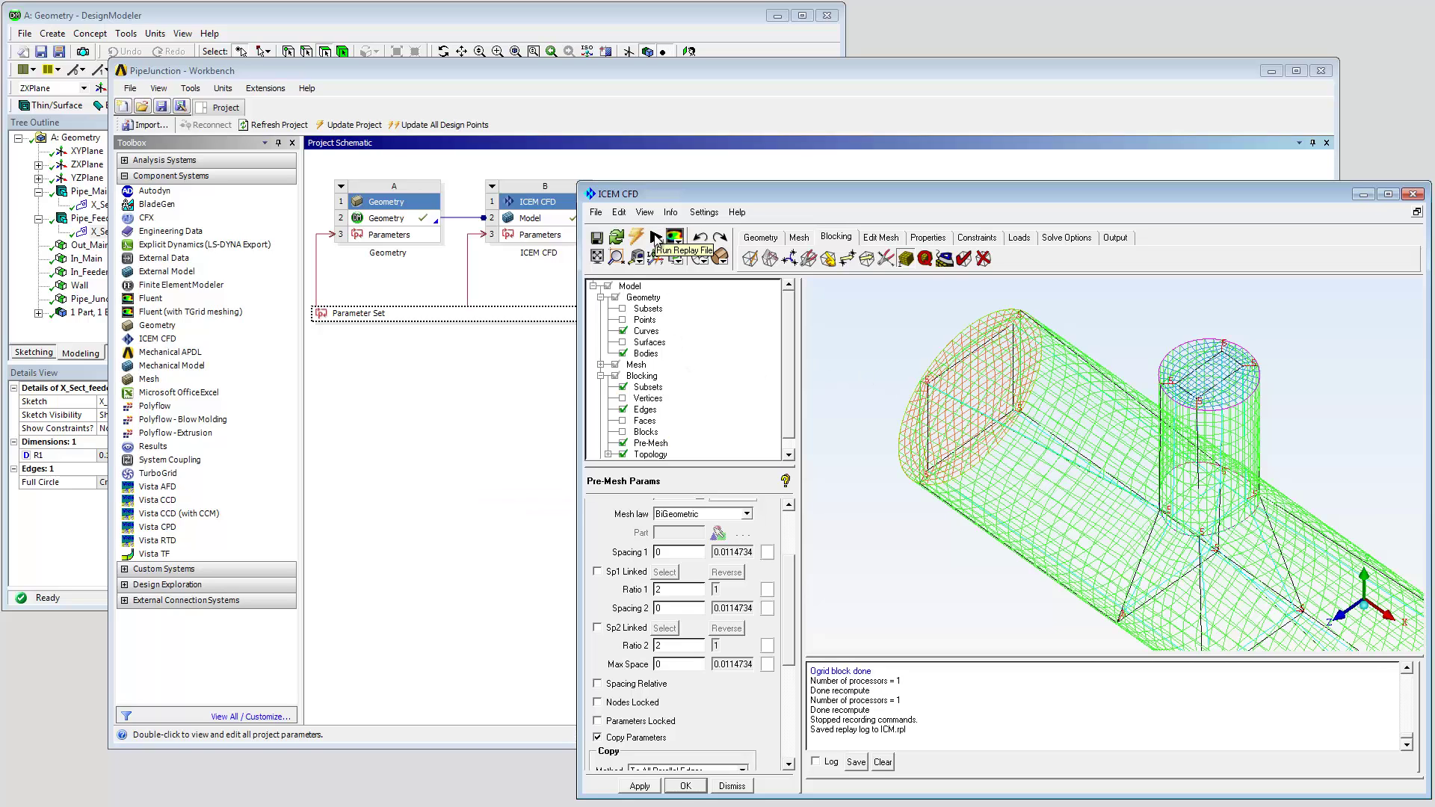
{"action": "left_click", "coordinate": [597, 238]}
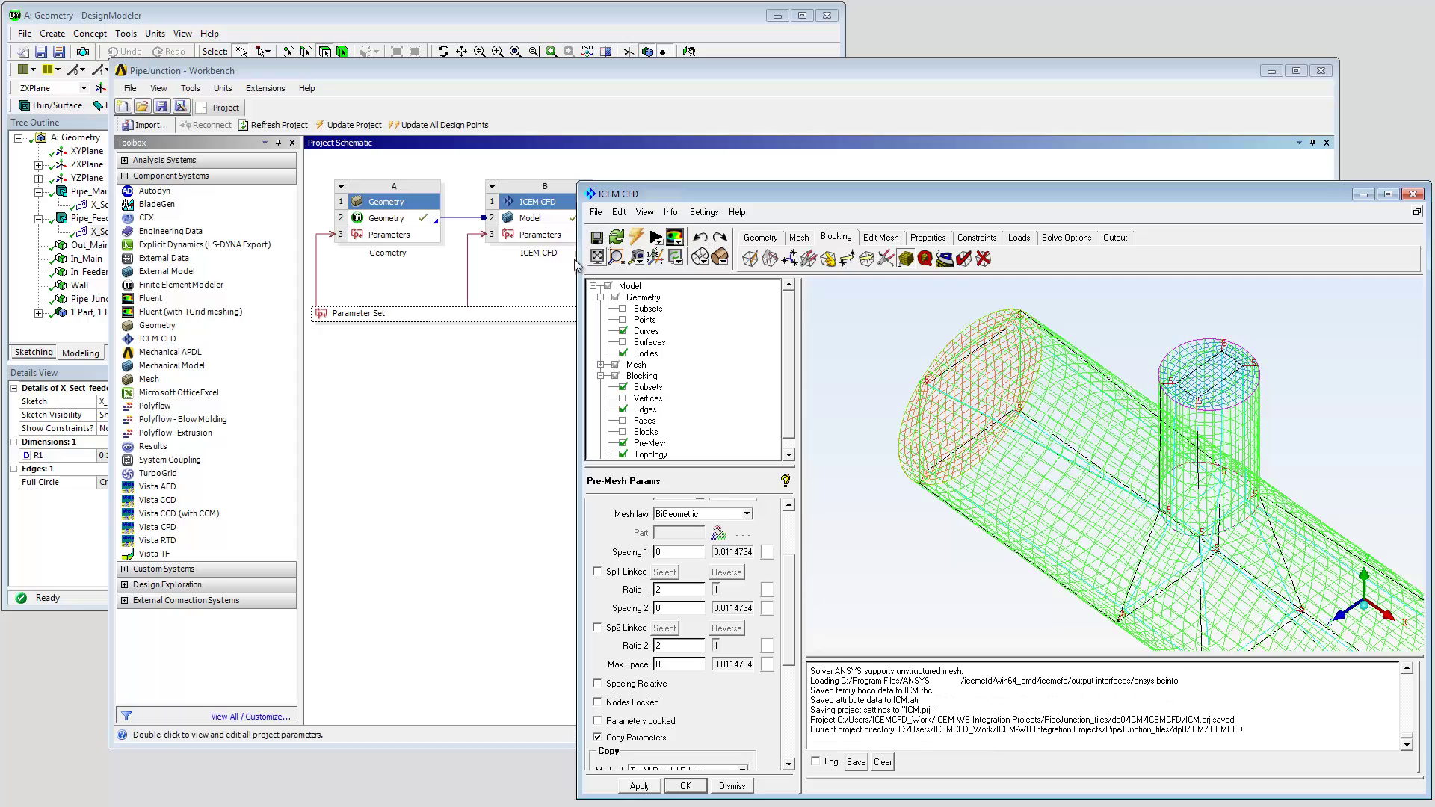
{"action": "left_click", "coordinate": [422, 313]}
- In the Parameter Set, set R_main to 0.4 and Ratio to 0.3
{"action": "double_click", "coordinate": [422, 313]}
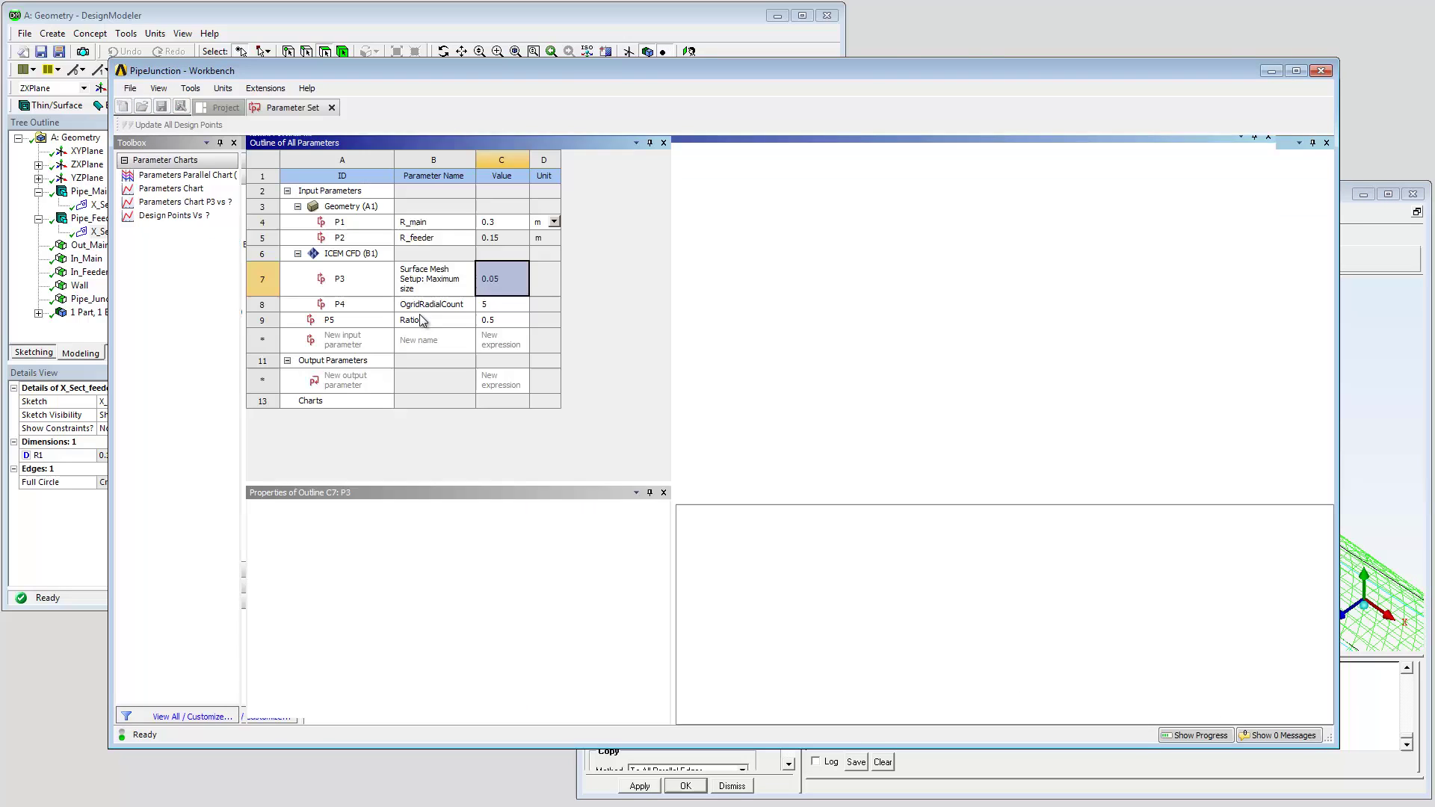
{"action": "left_click", "coordinate": [515, 223]}
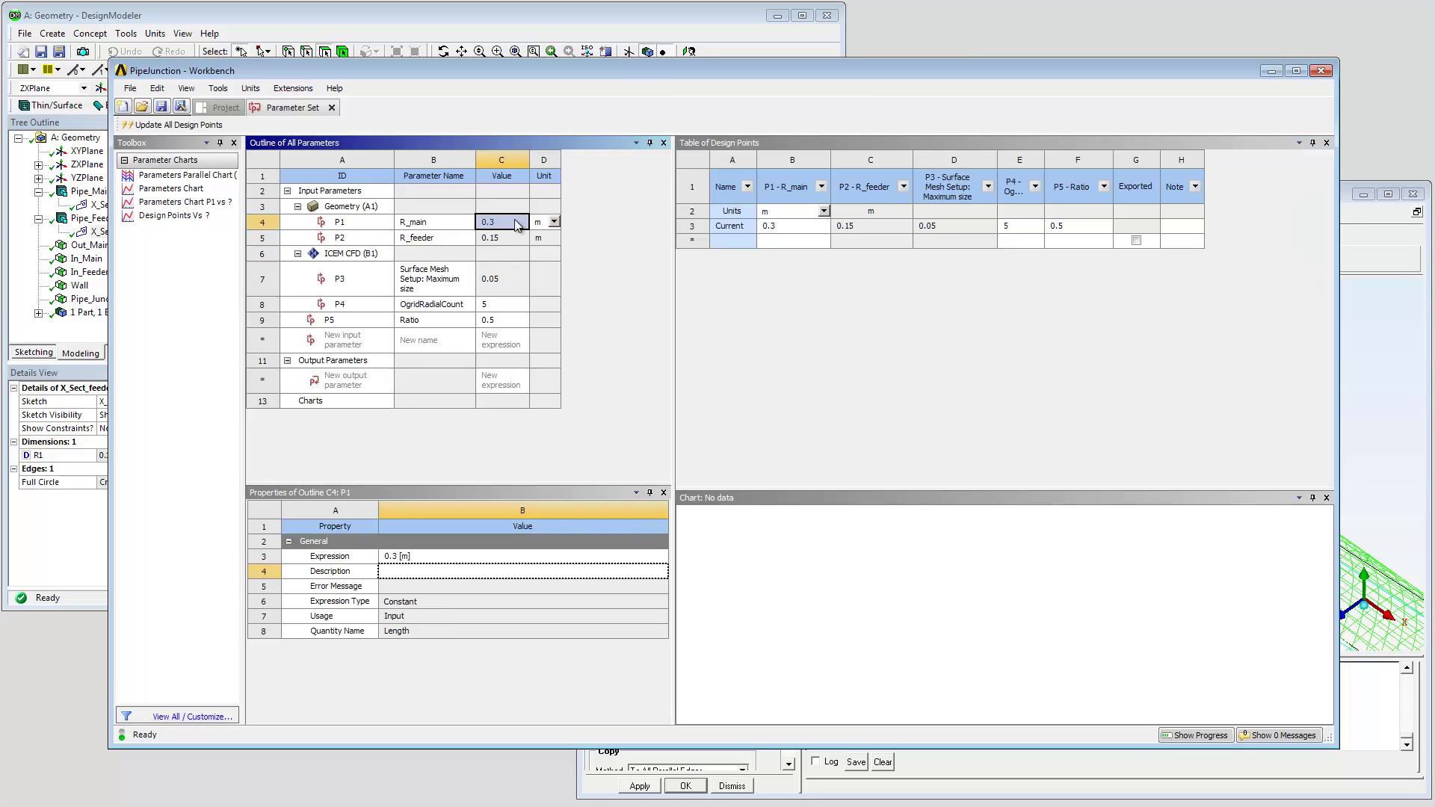
{"action": "type", "text": ".4"}
{"action": "key", "text": "Return"}
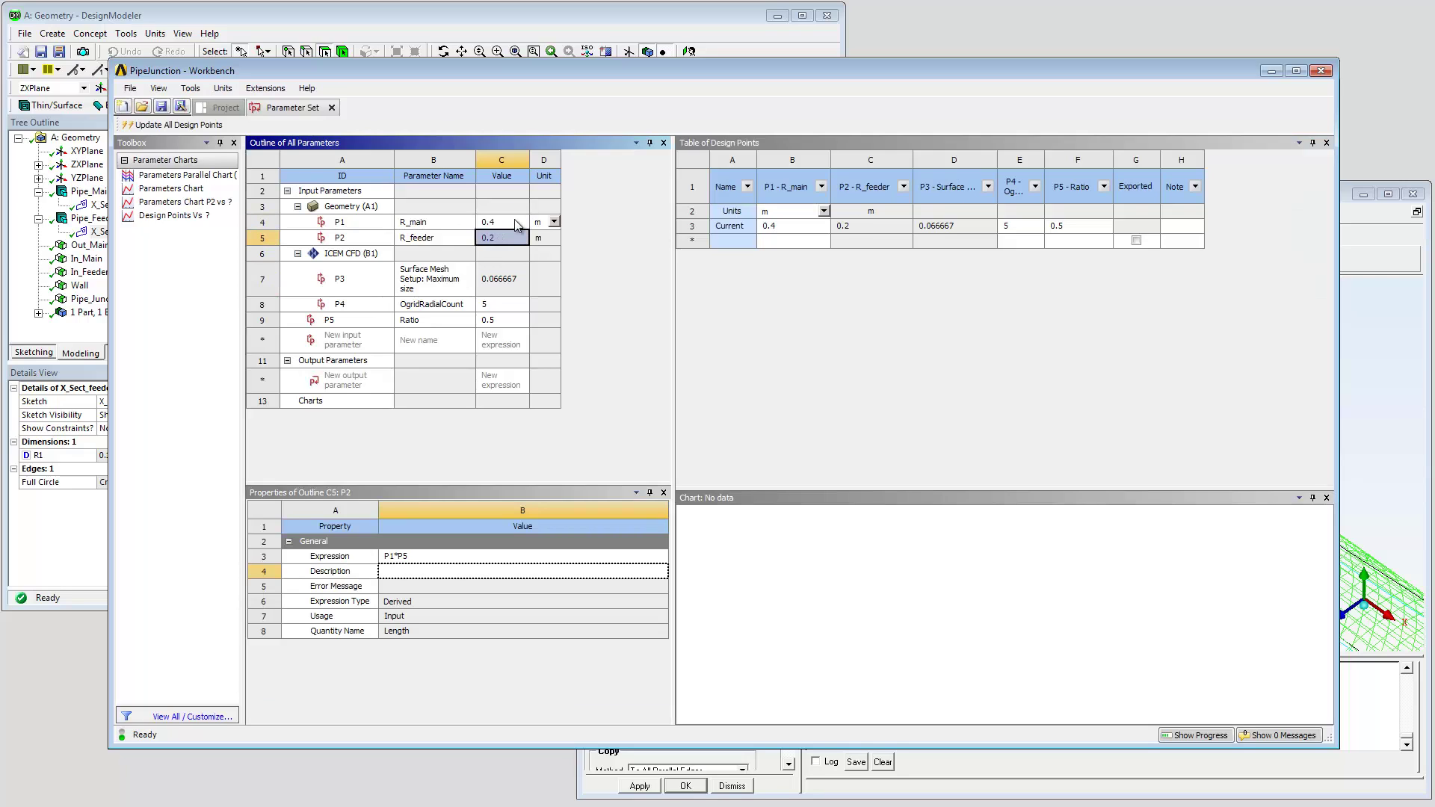
{"action": "left_click", "coordinate": [509, 320]}
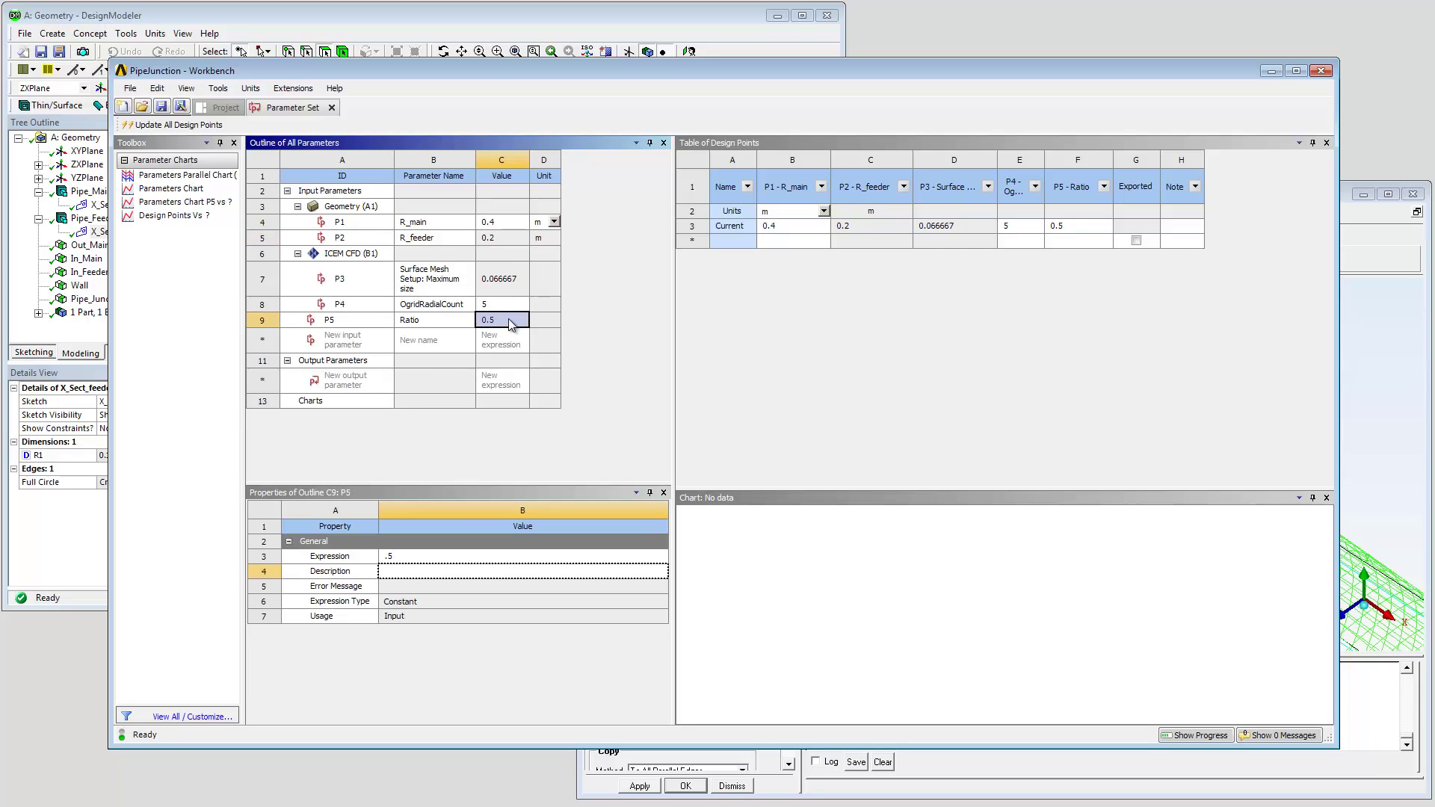
{"action": "type", "text": ".3"}
{"action": "key", "text": "Return"}
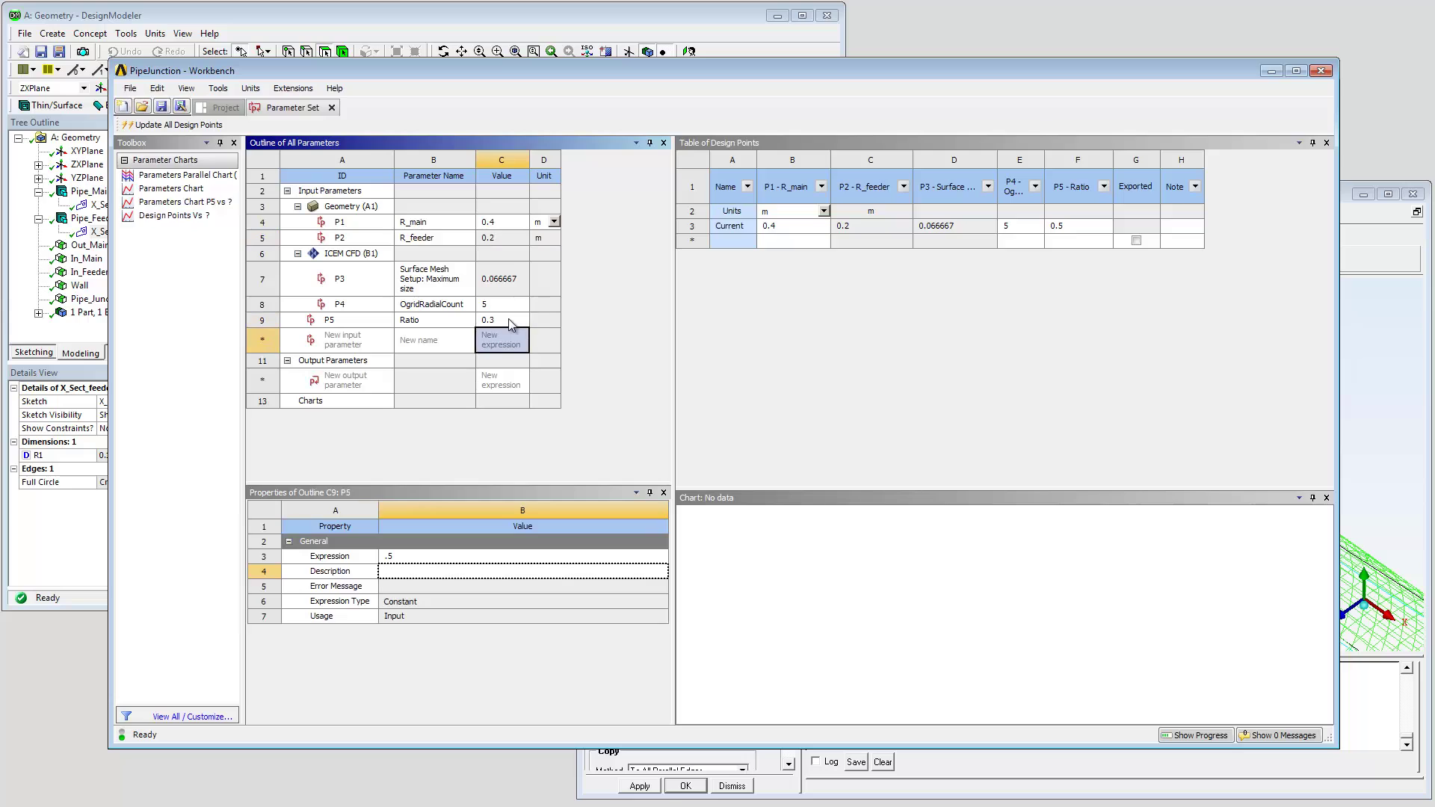
- Regenerate the DesignModeler geometry, accepting the updated upstream parameters
{"action": "left_click", "coordinate": [395, 18]}
{"action": "left_click", "coordinate": [250, 88]}
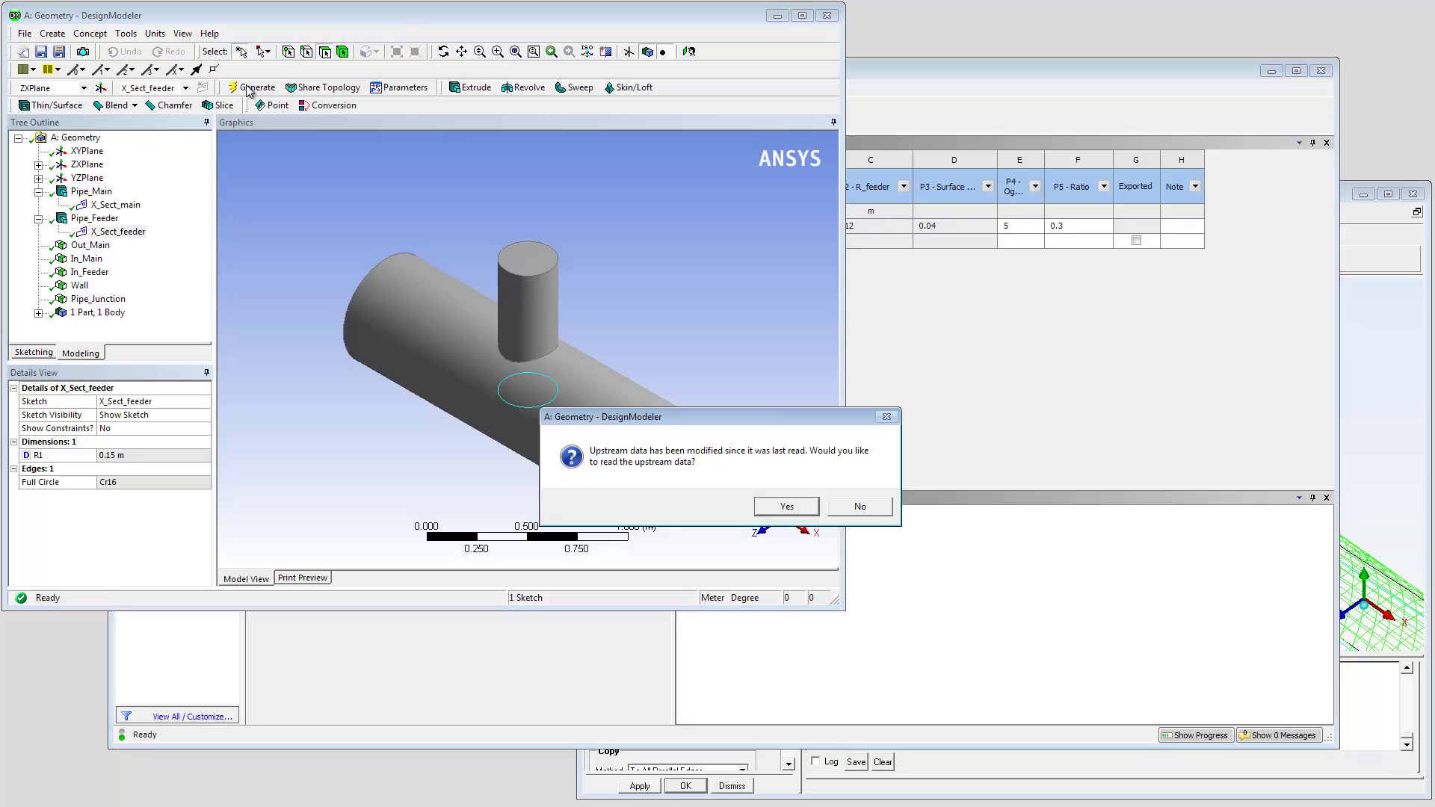
{"action": "left_click", "coordinate": [796, 510]}
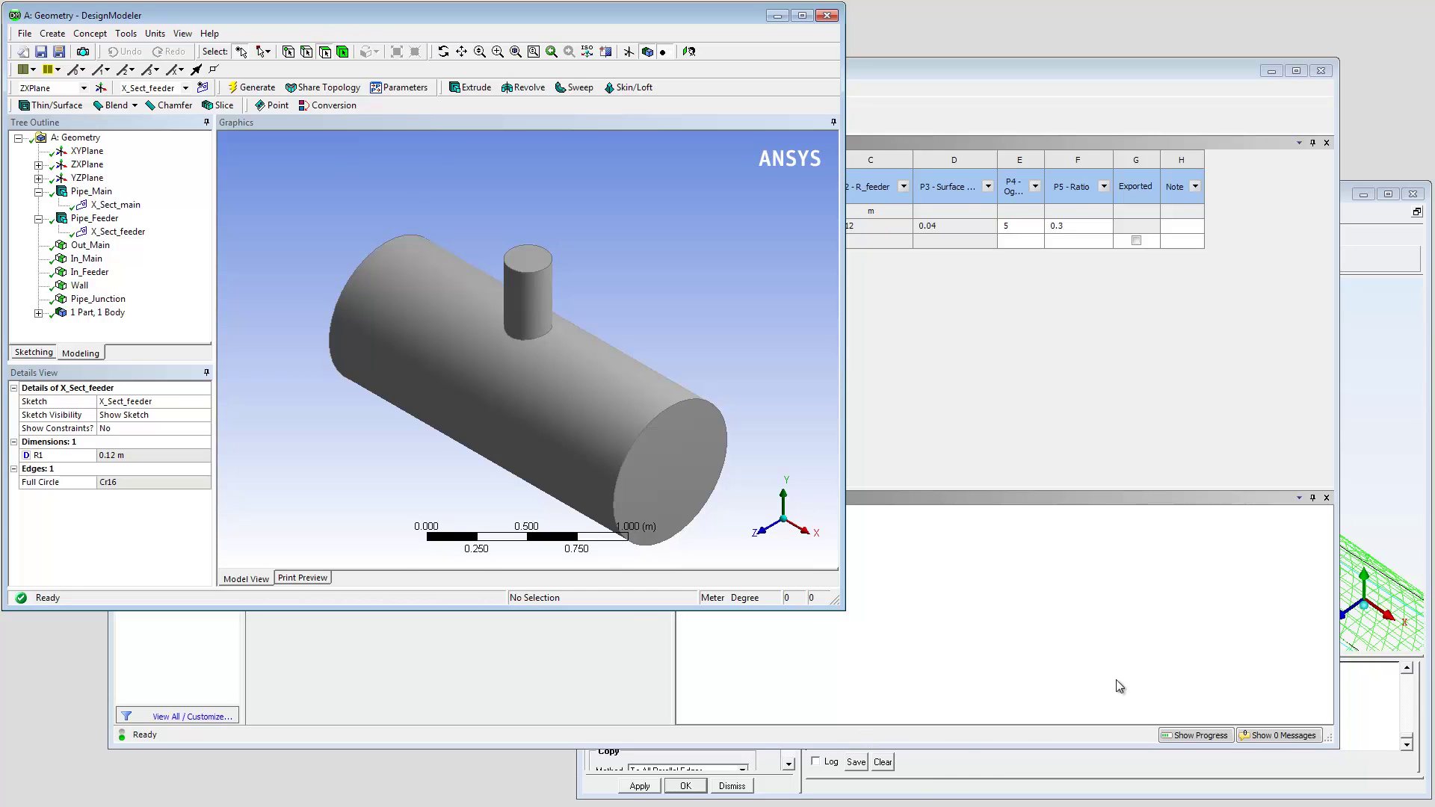
{"action": "left_click", "coordinate": [1400, 449]}
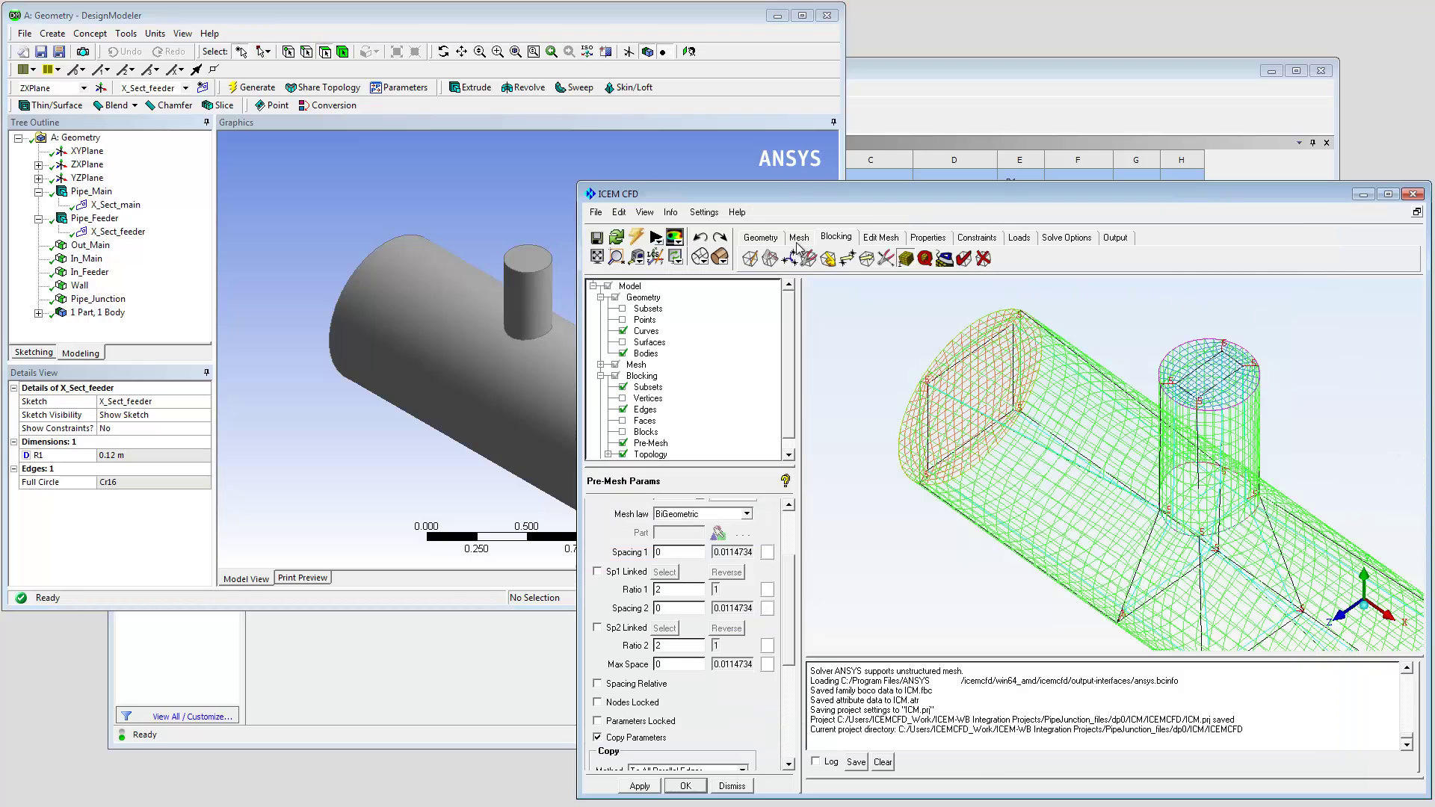
- Update ICEM CFD from the changed geometry and show the full blocking in isometric view
{"action": "left_click", "coordinate": [636, 237]}
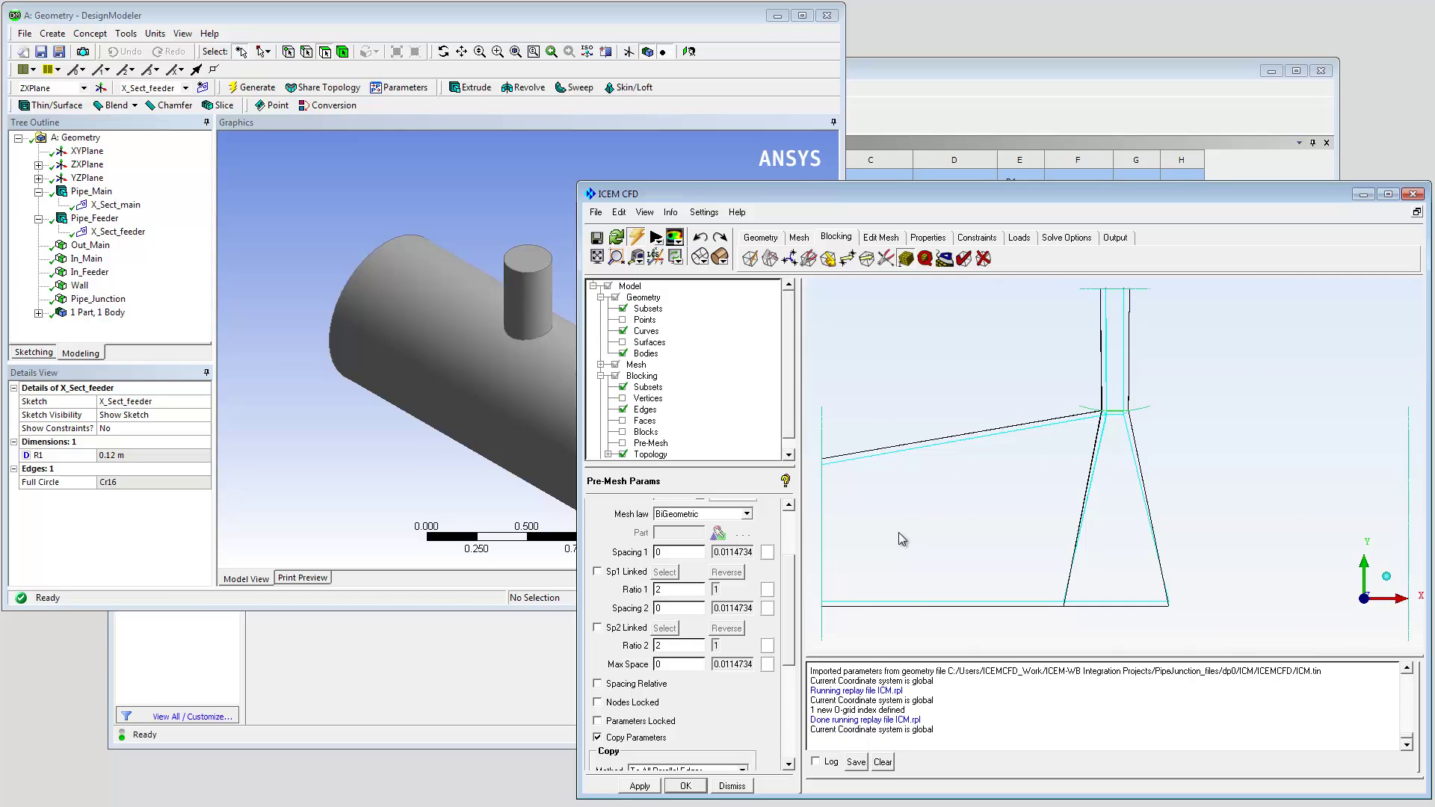
{"action": "right_click", "coordinate": [646, 377]}
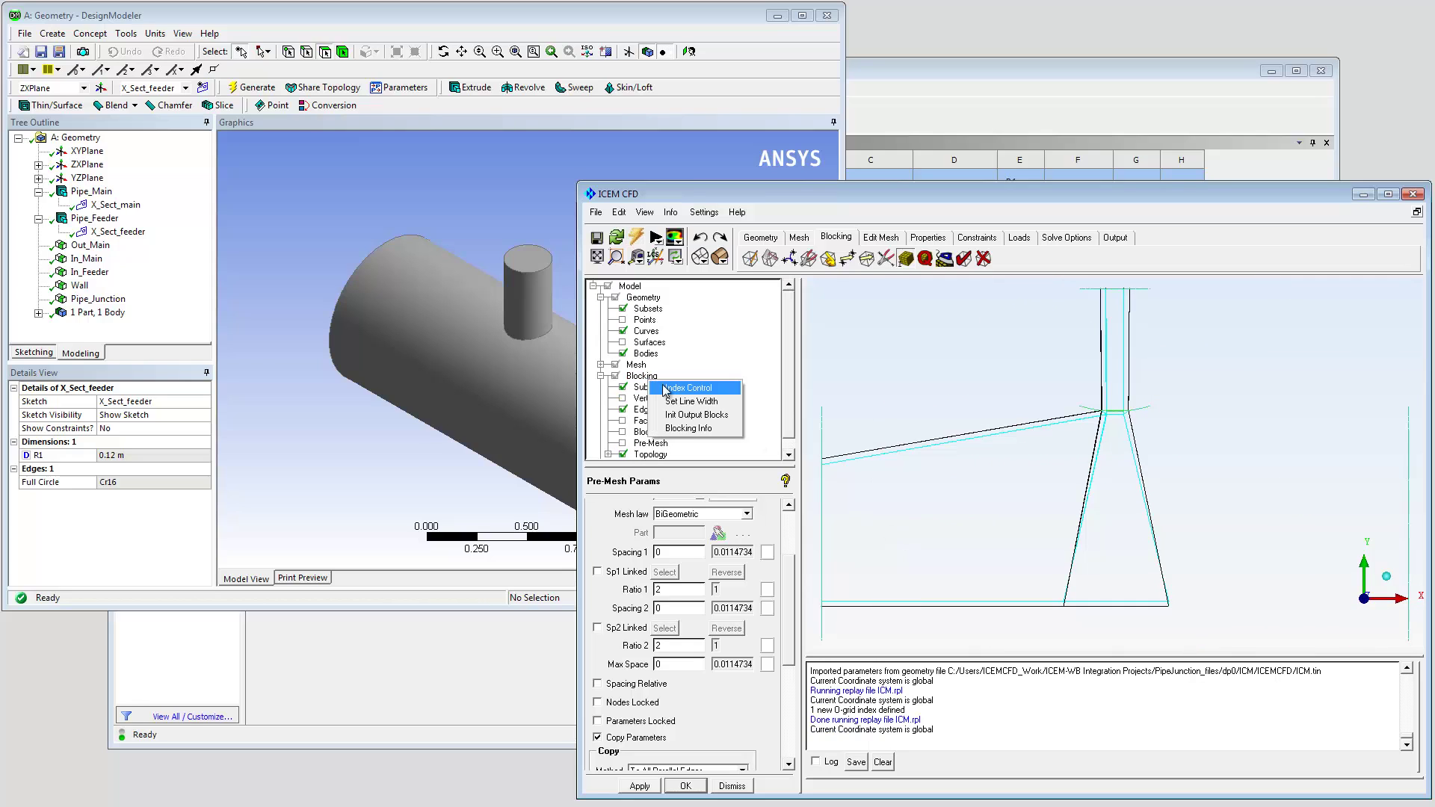
{"action": "left_click", "coordinate": [678, 389]}
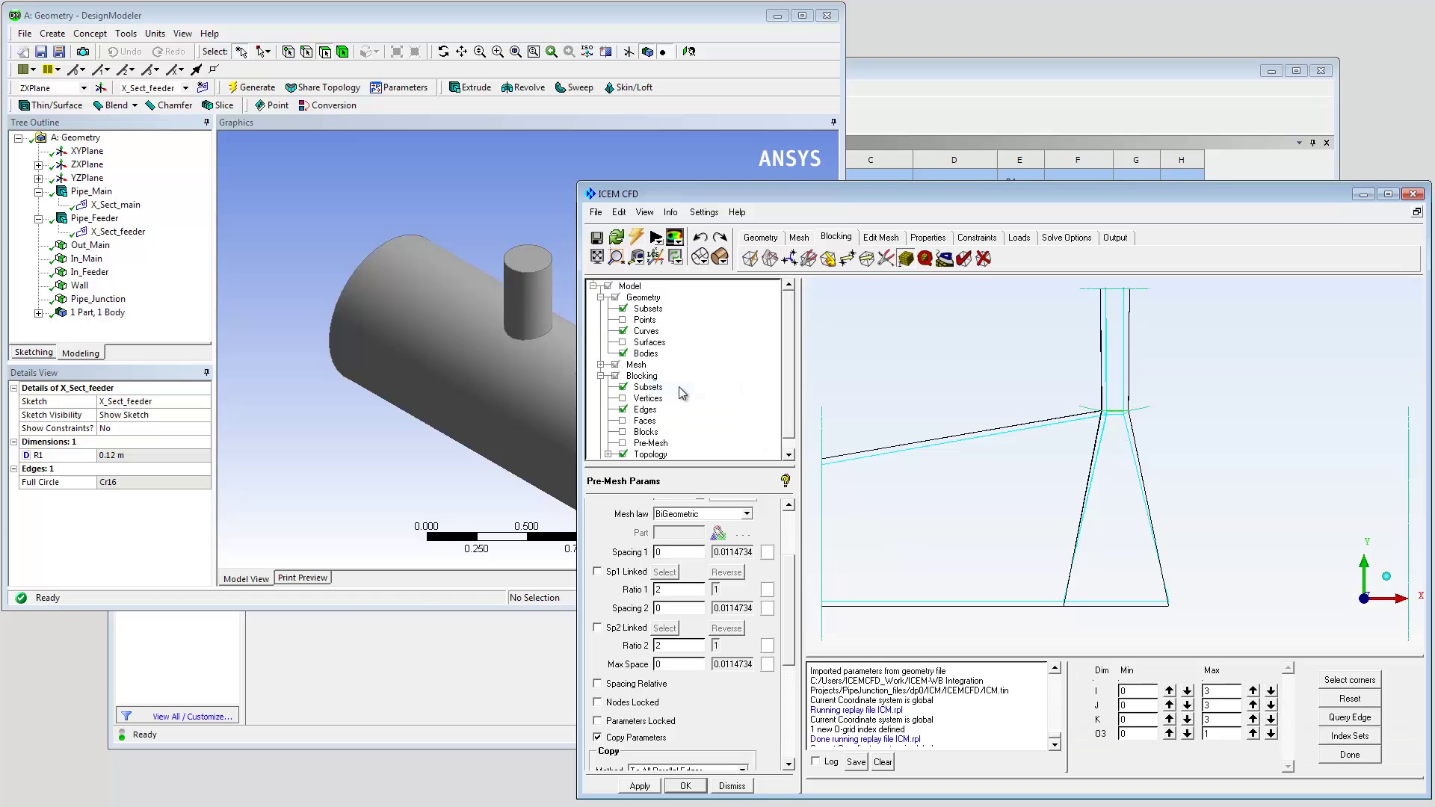
{"action": "left_click", "coordinate": [1339, 698]}
{"action": "left_click", "coordinate": [1349, 755]}
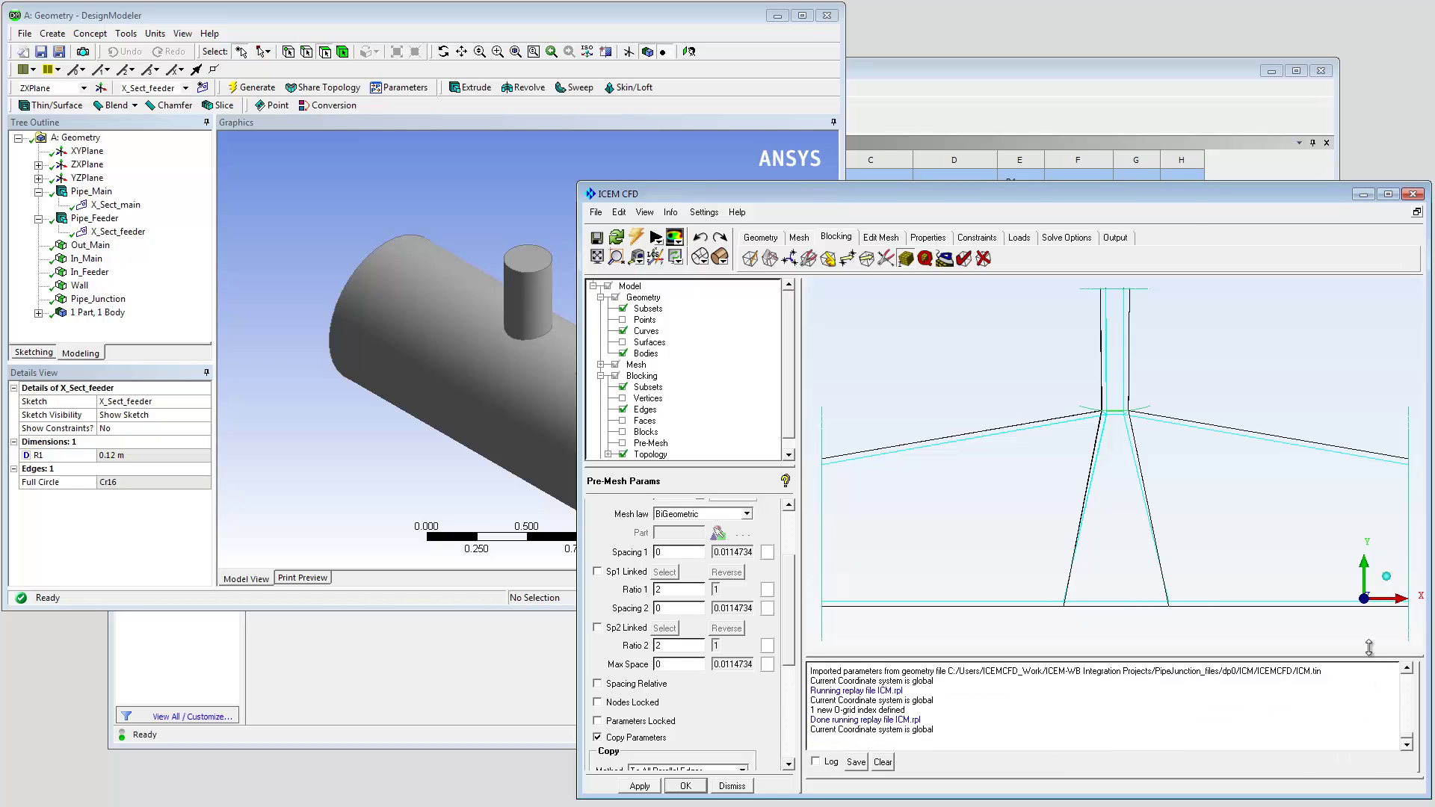
{"action": "left_click", "coordinate": [1385, 580]}
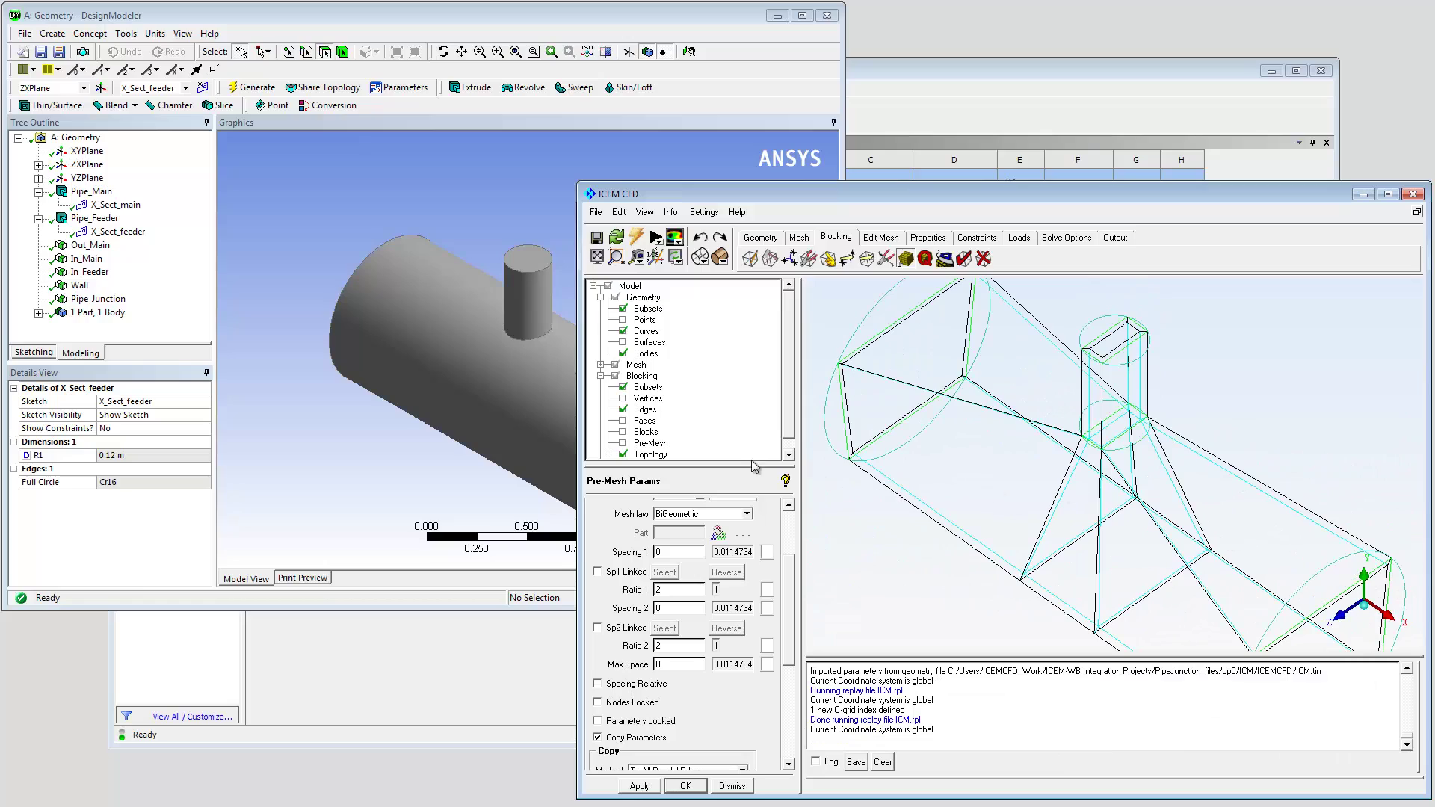
- Display the pre-mesh and zoom onto the O-grid at the pipe's inlet end
{"action": "left_click", "coordinate": [622, 443]}
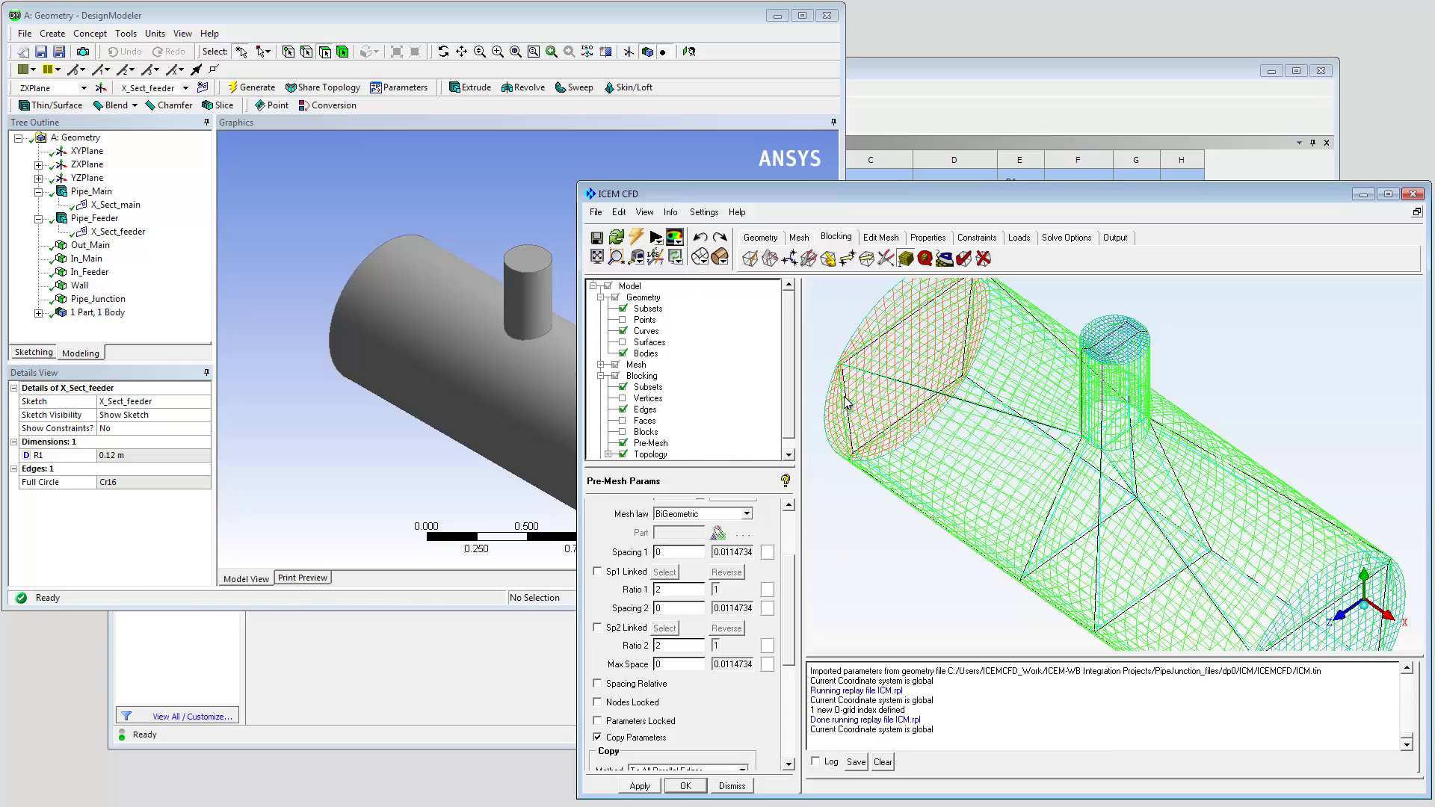
{"action": "scroll", "coordinate": [919, 437], "scroll_direction": "up", "scroll_amount": 5}
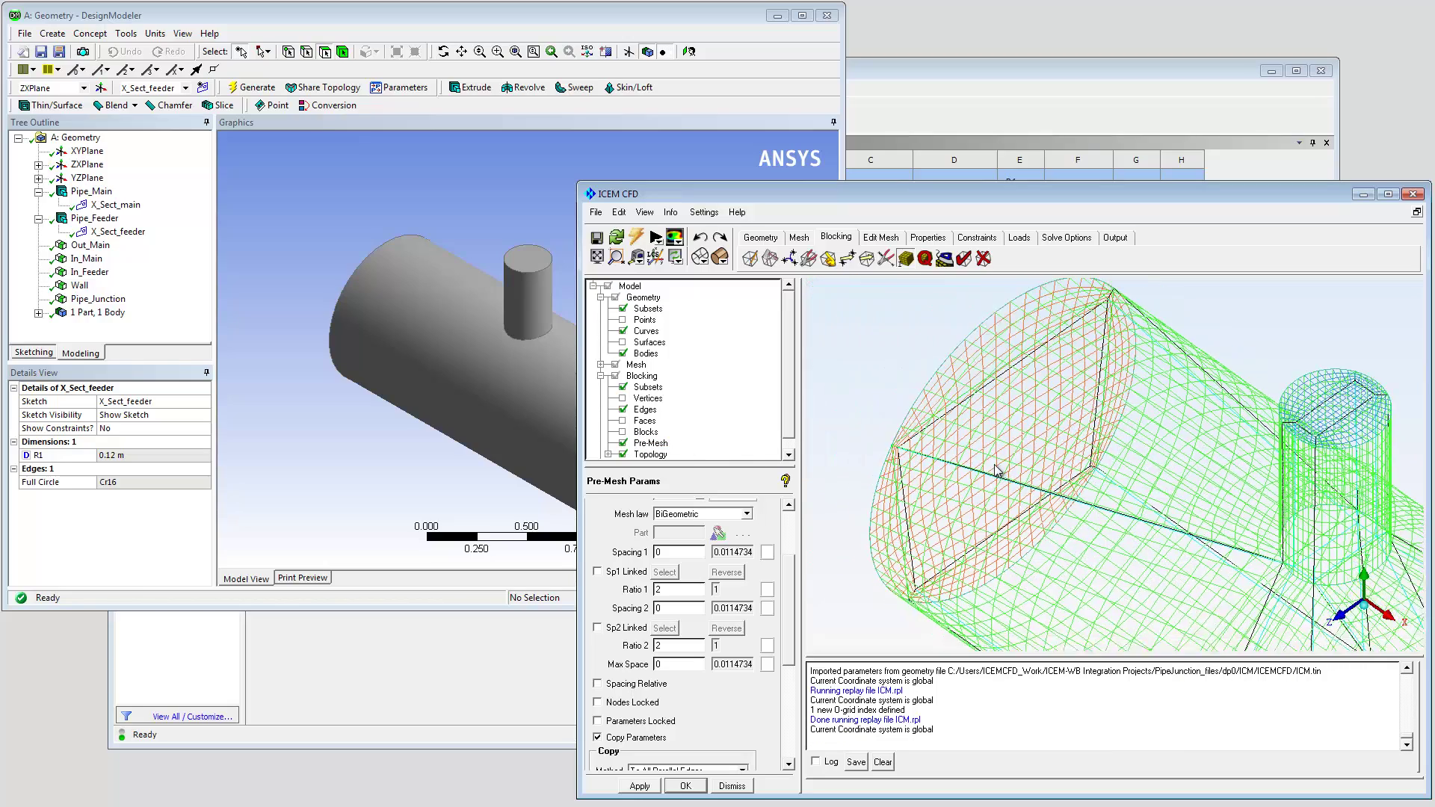
{"action": "middle_click_drag", "start_coordinate": [995, 470], "coordinate": [986, 453]}
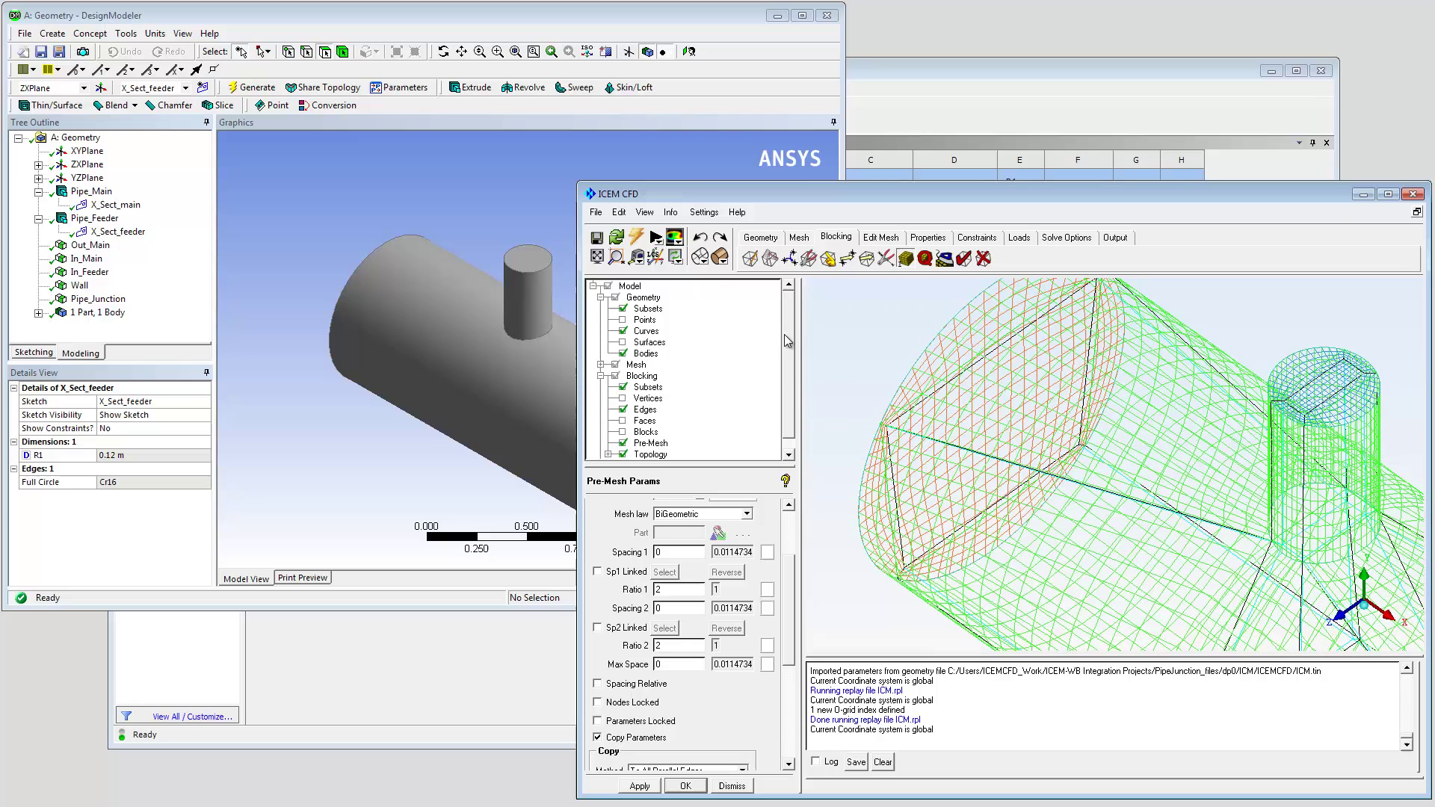
{"action": "left_click", "coordinate": [658, 242]}
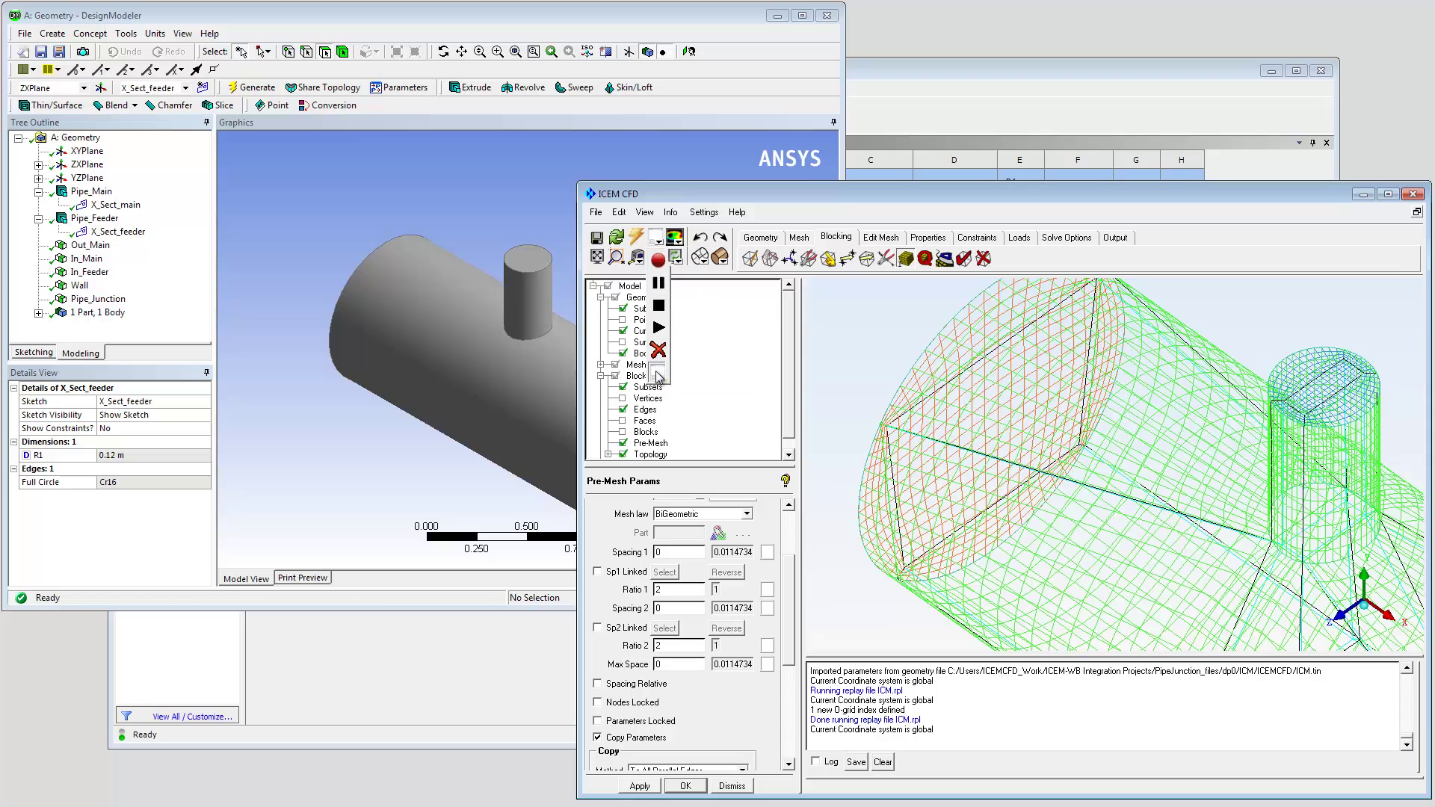
- Replace 5 in the relative-spacing ic_hex_set_mesh line with [ic_wb2_get_parameter user_defined OgridRadialCount] and save
{"action": "left_click", "coordinate": [658, 376]}
{"action": "left_click", "coordinate": [428, 573]}
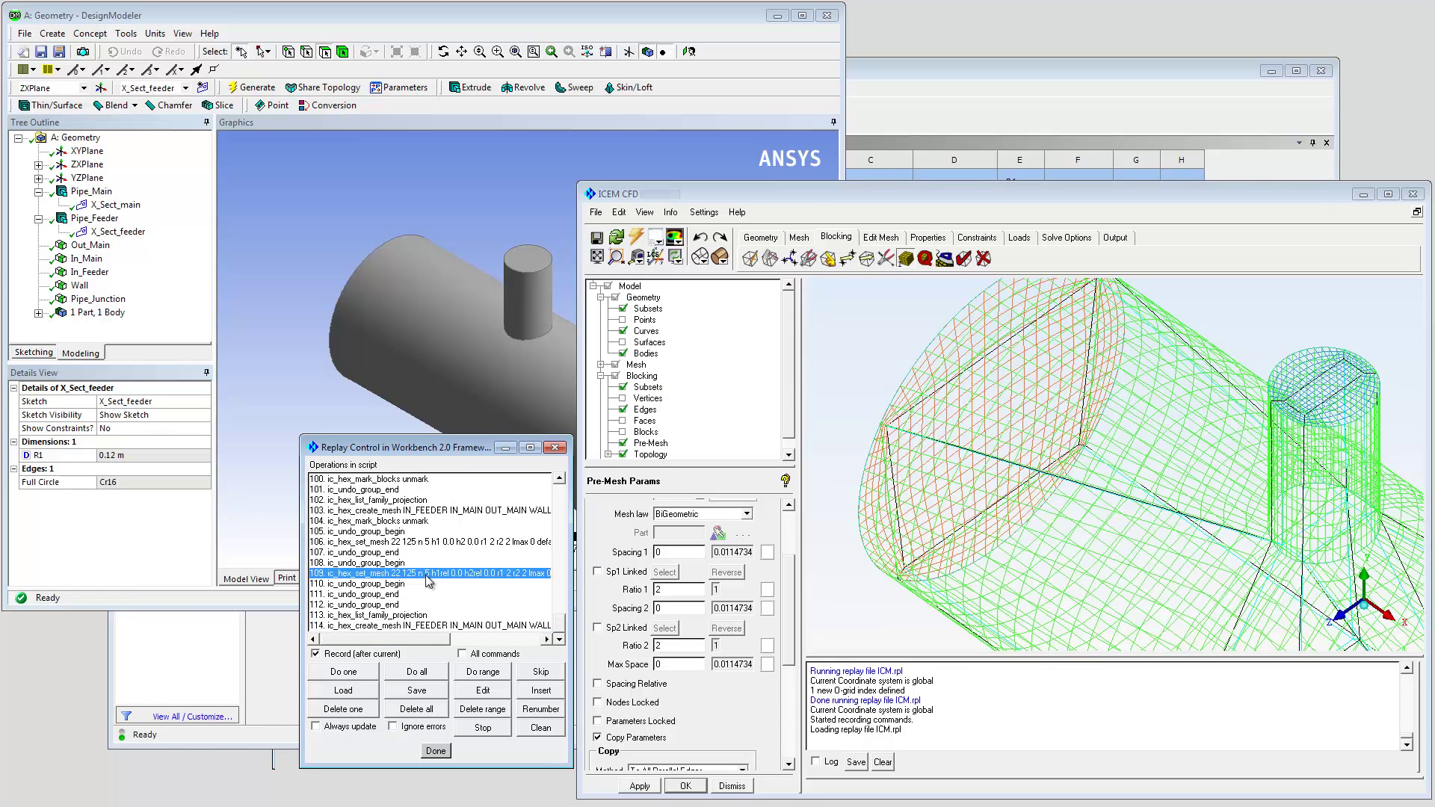
{"action": "left_click", "coordinate": [482, 691]}
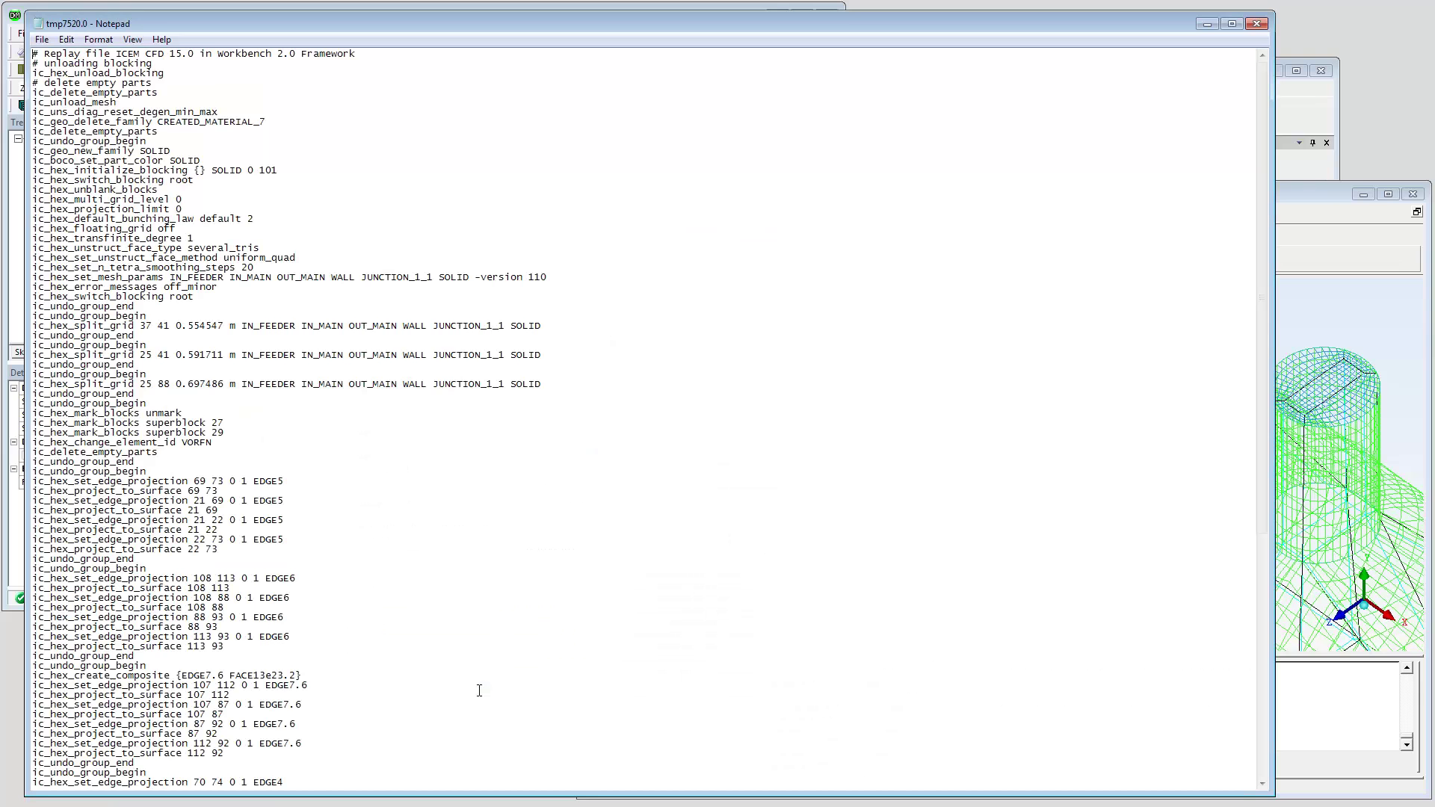
{"action": "scroll", "coordinate": [438, 576], "scroll_direction": "down", "scroll_amount": 6}
{"action": "scroll", "coordinate": [383, 647], "scroll_direction": "down", "scroll_amount": 4}
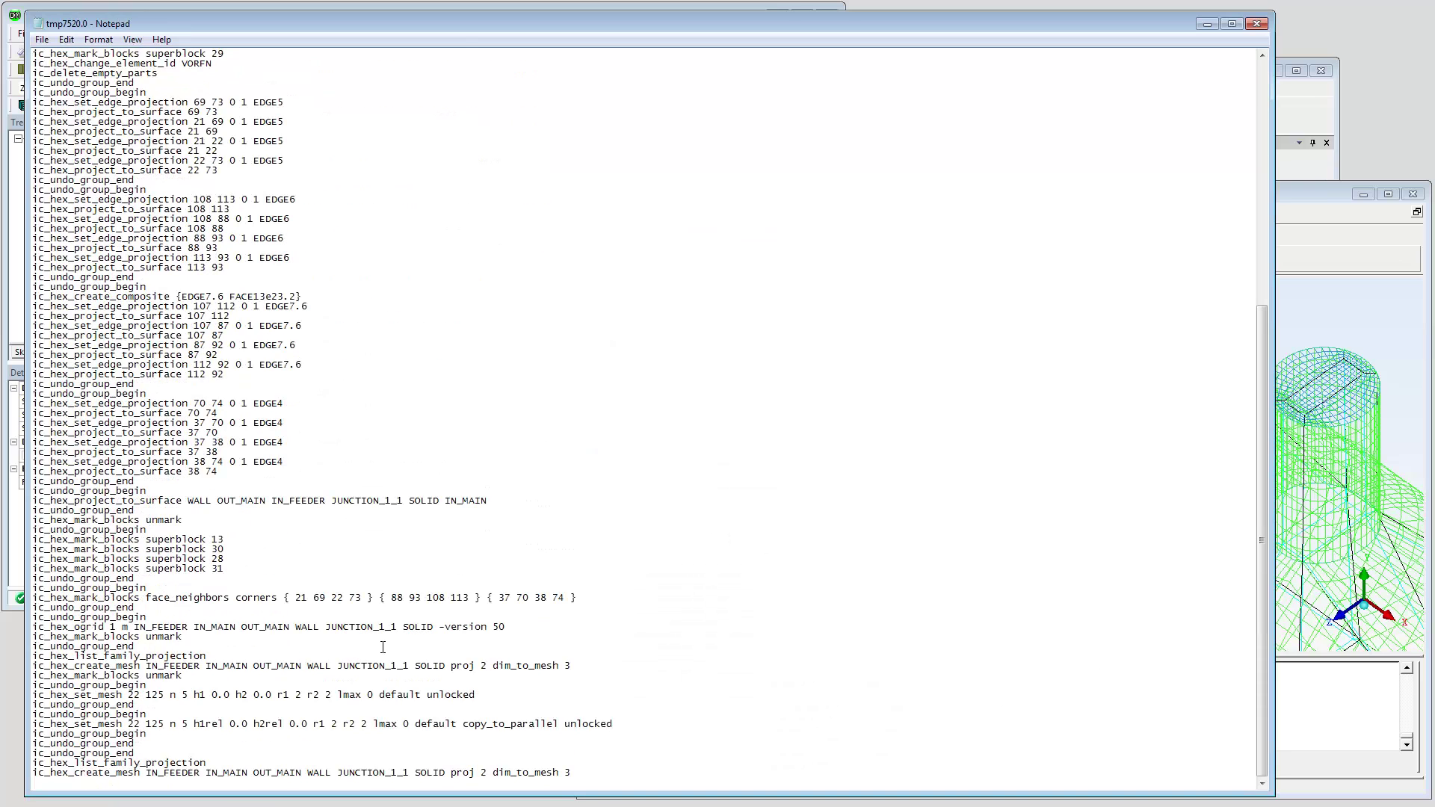
{"action": "double_click", "coordinate": [186, 723]}
{"action": "type", "text": "[ic_wb2_"}
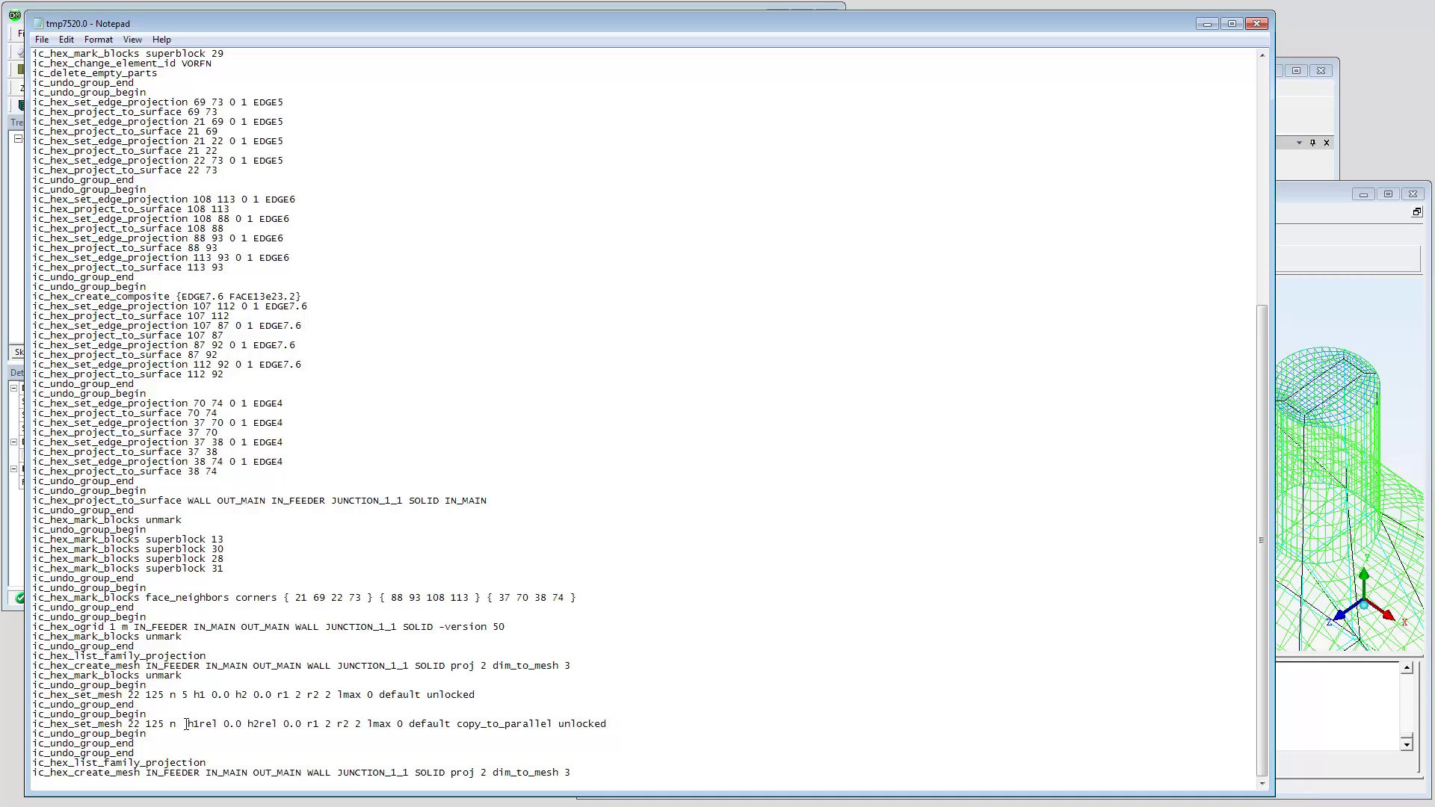
{"action": "type", "text": "get_paramet"}
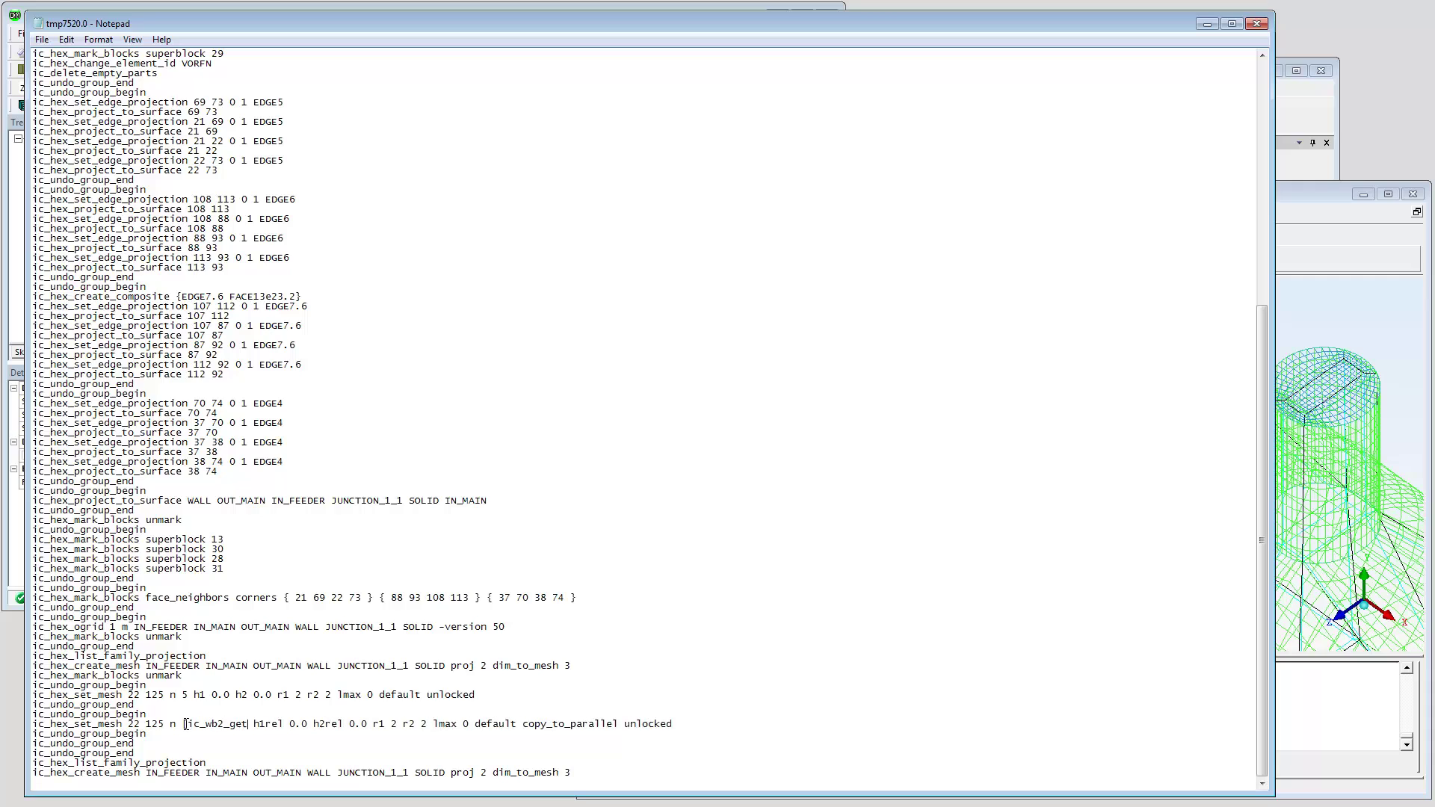
{"action": "type", "text": "er user_d"}
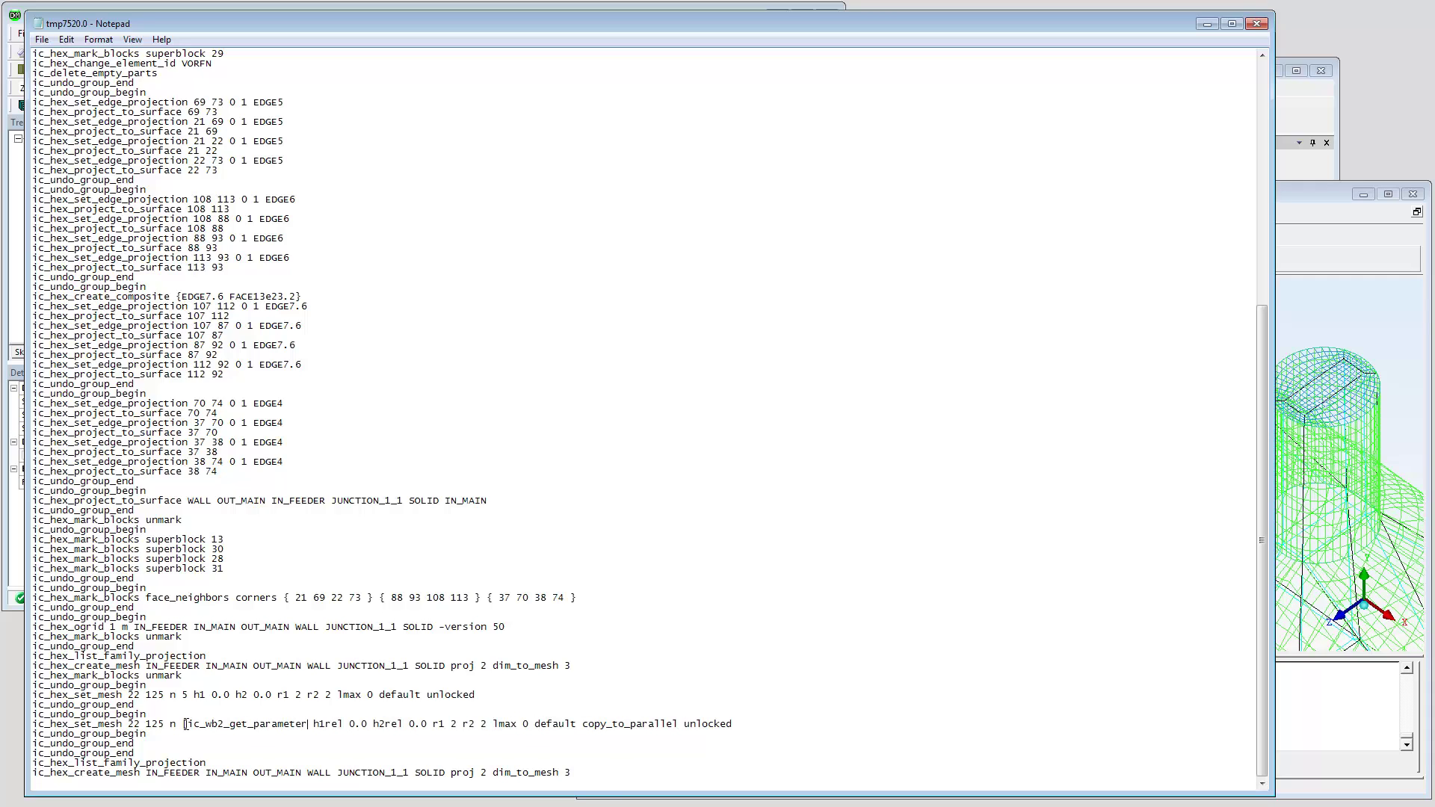
{"action": "type", "text": "efined Ogri"}
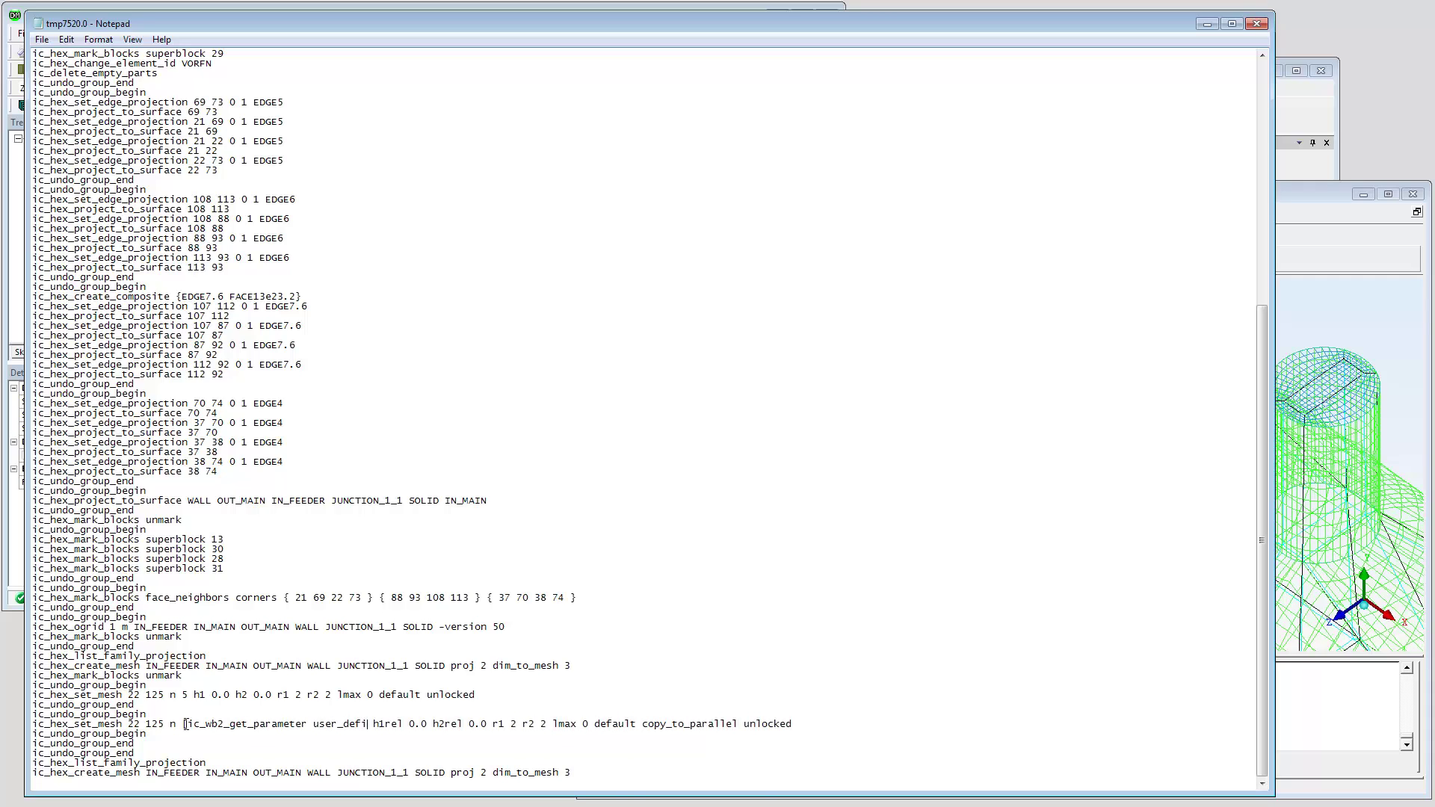
{"action": "type", "text": "dRadialCoun"}
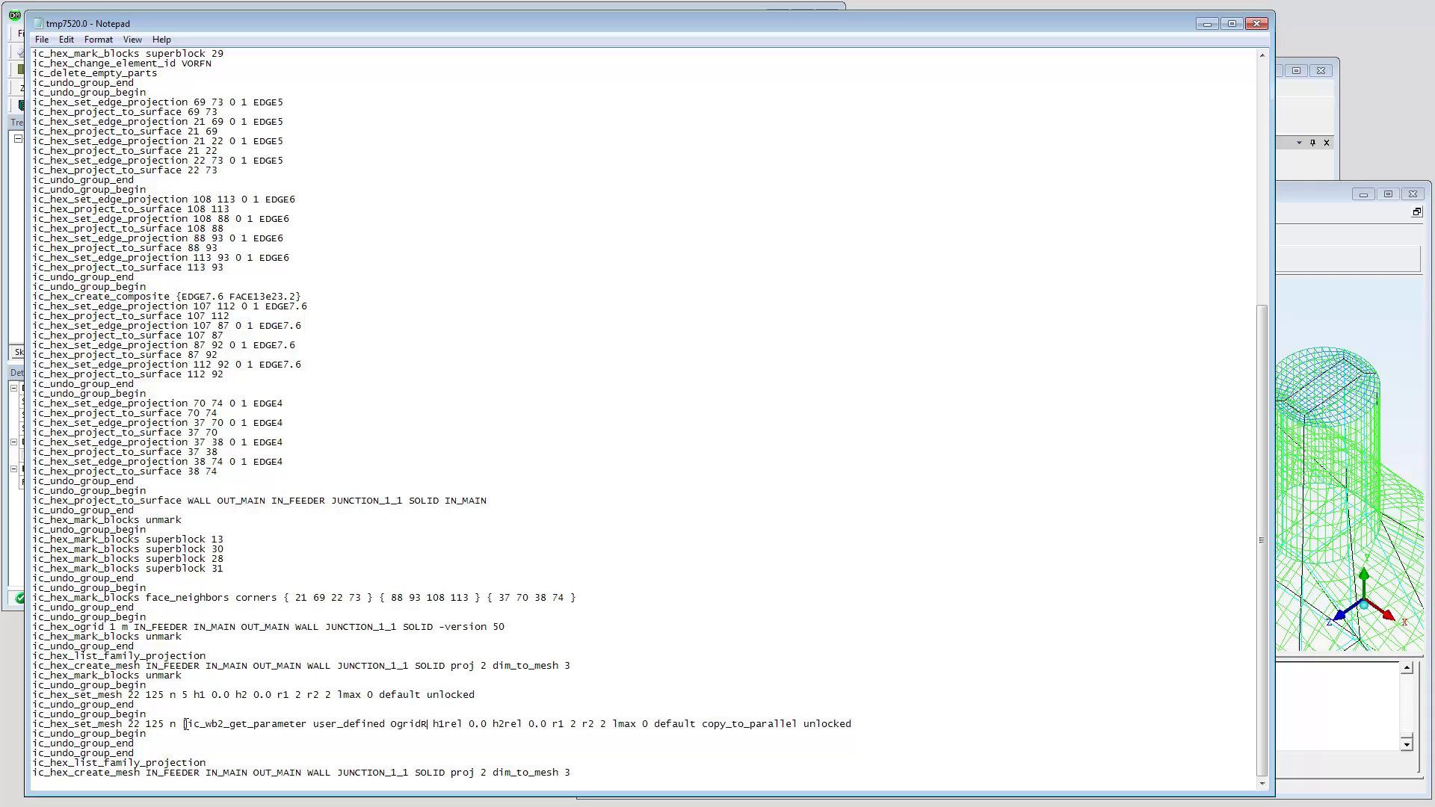
{"action": "type", "text": "t]"}
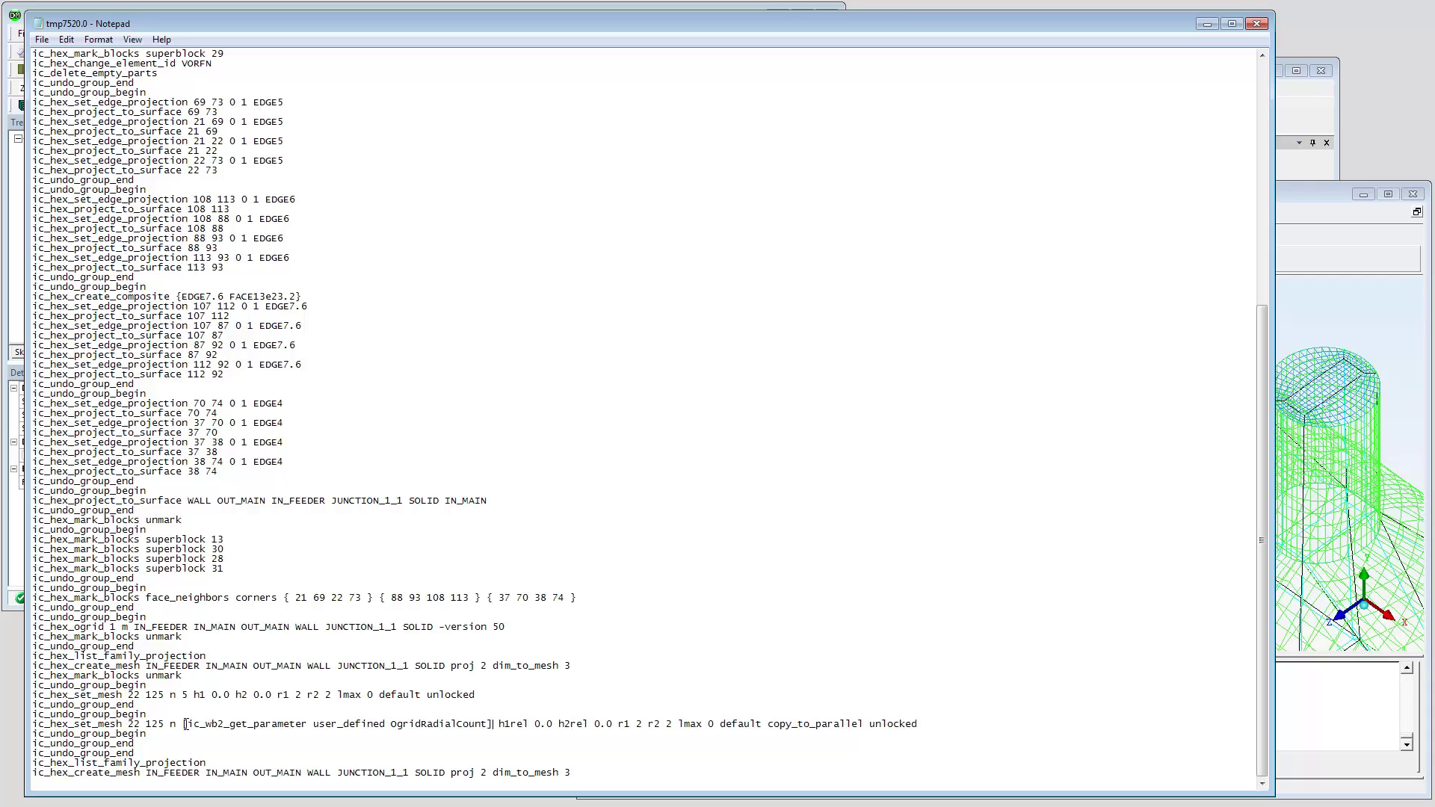
{"action": "left_click", "coordinate": [42, 39]}
{"action": "left_click", "coordinate": [65, 87]}
- Close Notepad, then save the modified replay script and stop recording in Replay Control
{"action": "left_click", "coordinate": [42, 40]}
{"action": "left_click", "coordinate": [67, 169]}
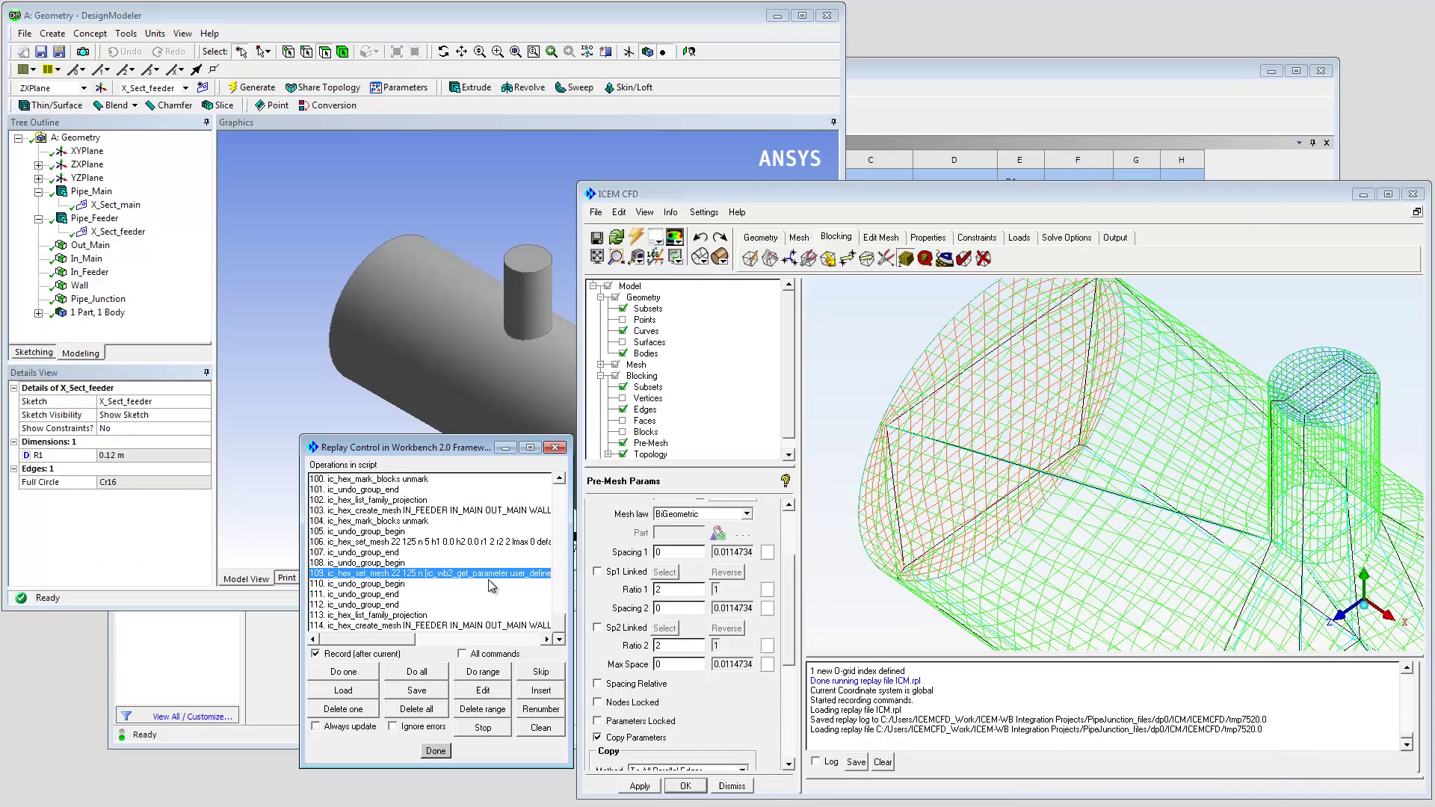
{"action": "left_click", "coordinate": [423, 695]}
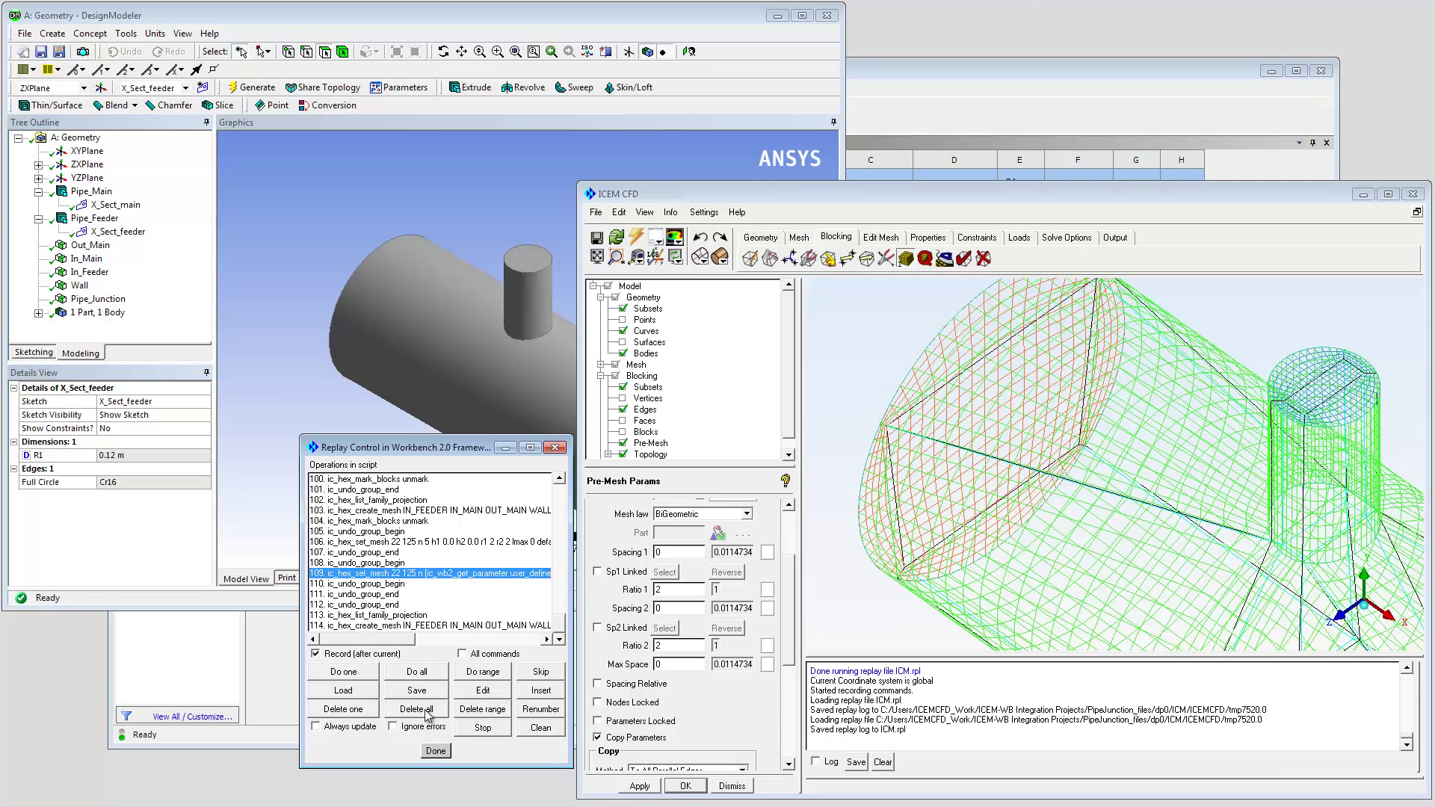
{"action": "left_click", "coordinate": [435, 751]}
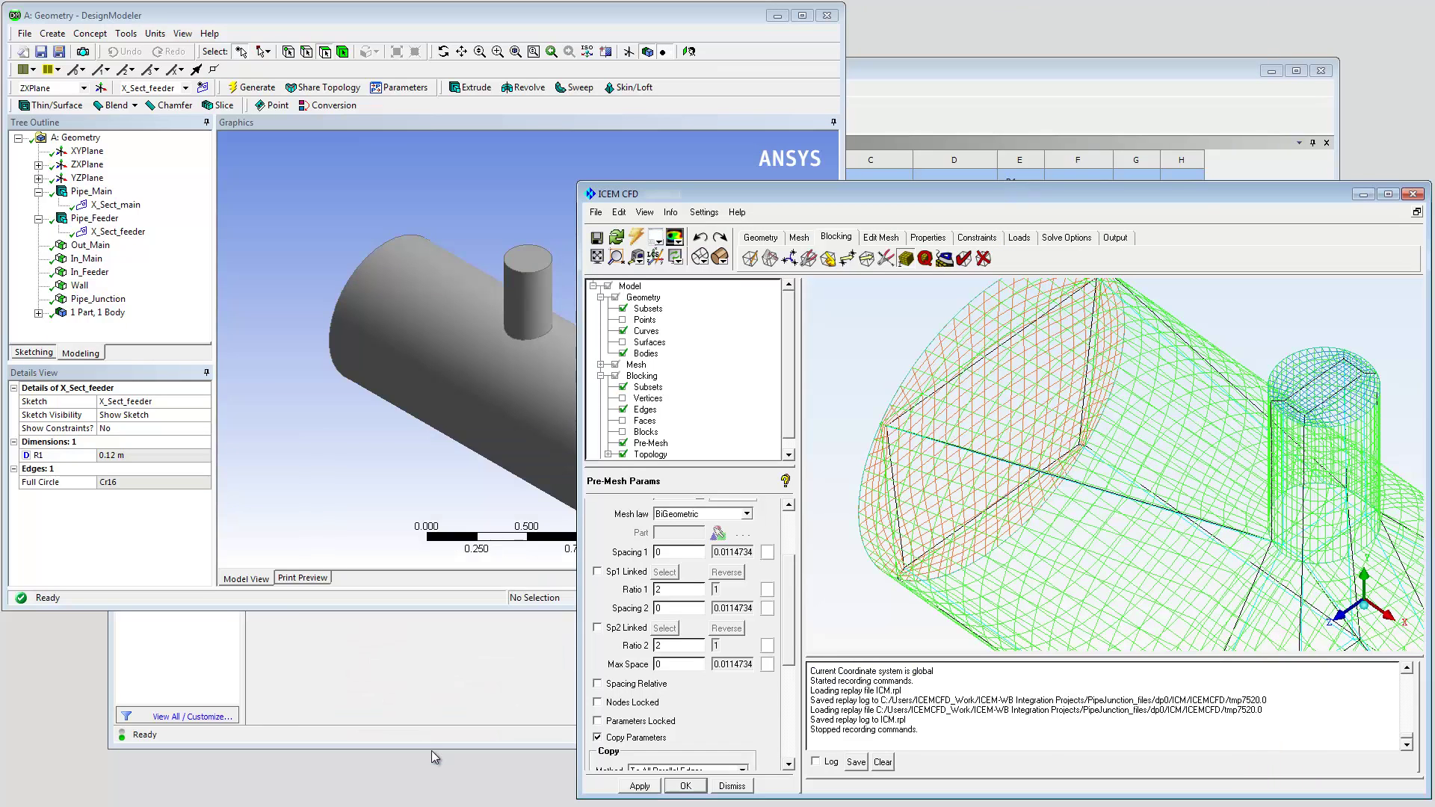
- Change the OgridRadialCount parameter (P4) from 5 to 3 in Workbench
{"action": "left_click", "coordinate": [438, 703]}
{"action": "left_click", "coordinate": [499, 308]}
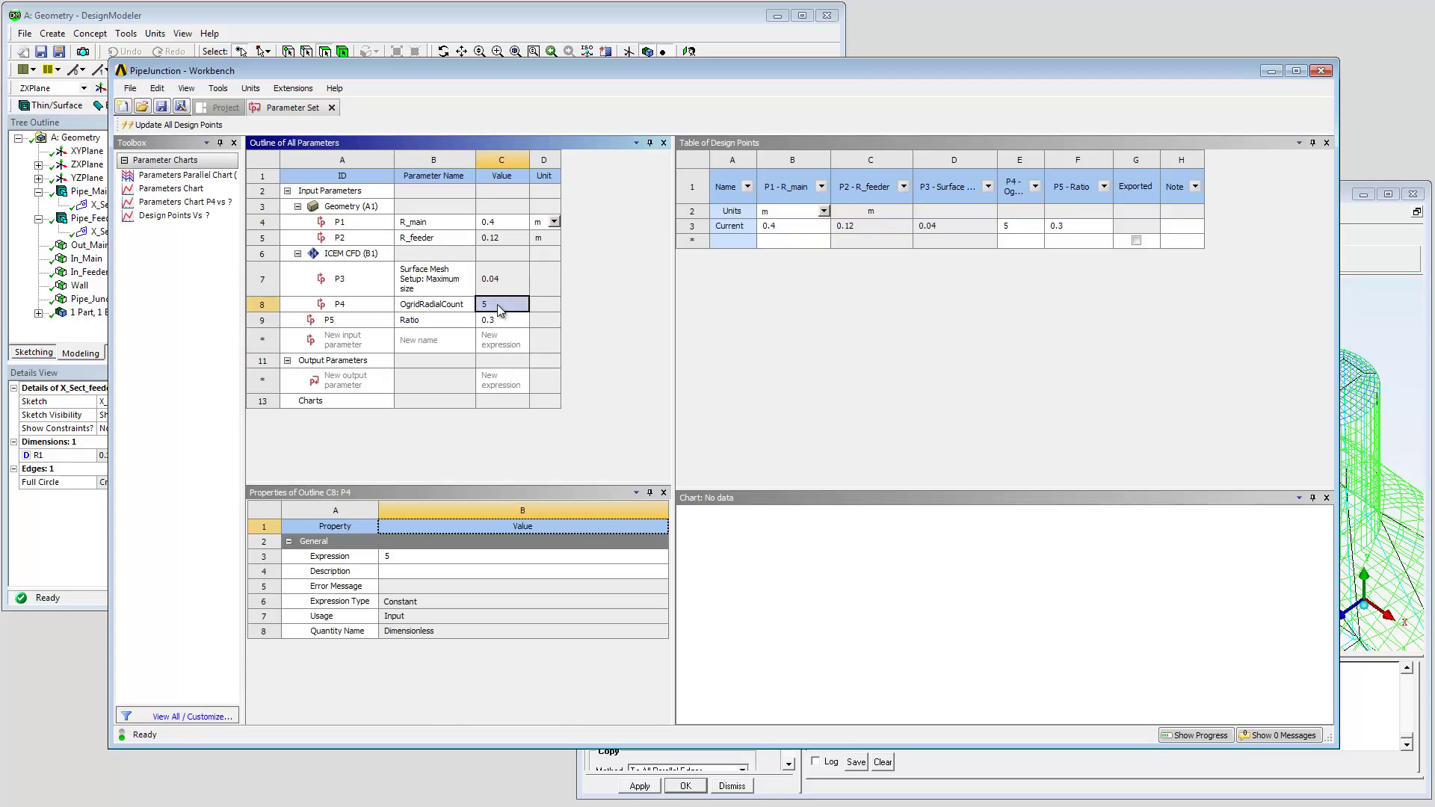
{"action": "type", "text": "3"}
{"action": "key", "text": "Return"}
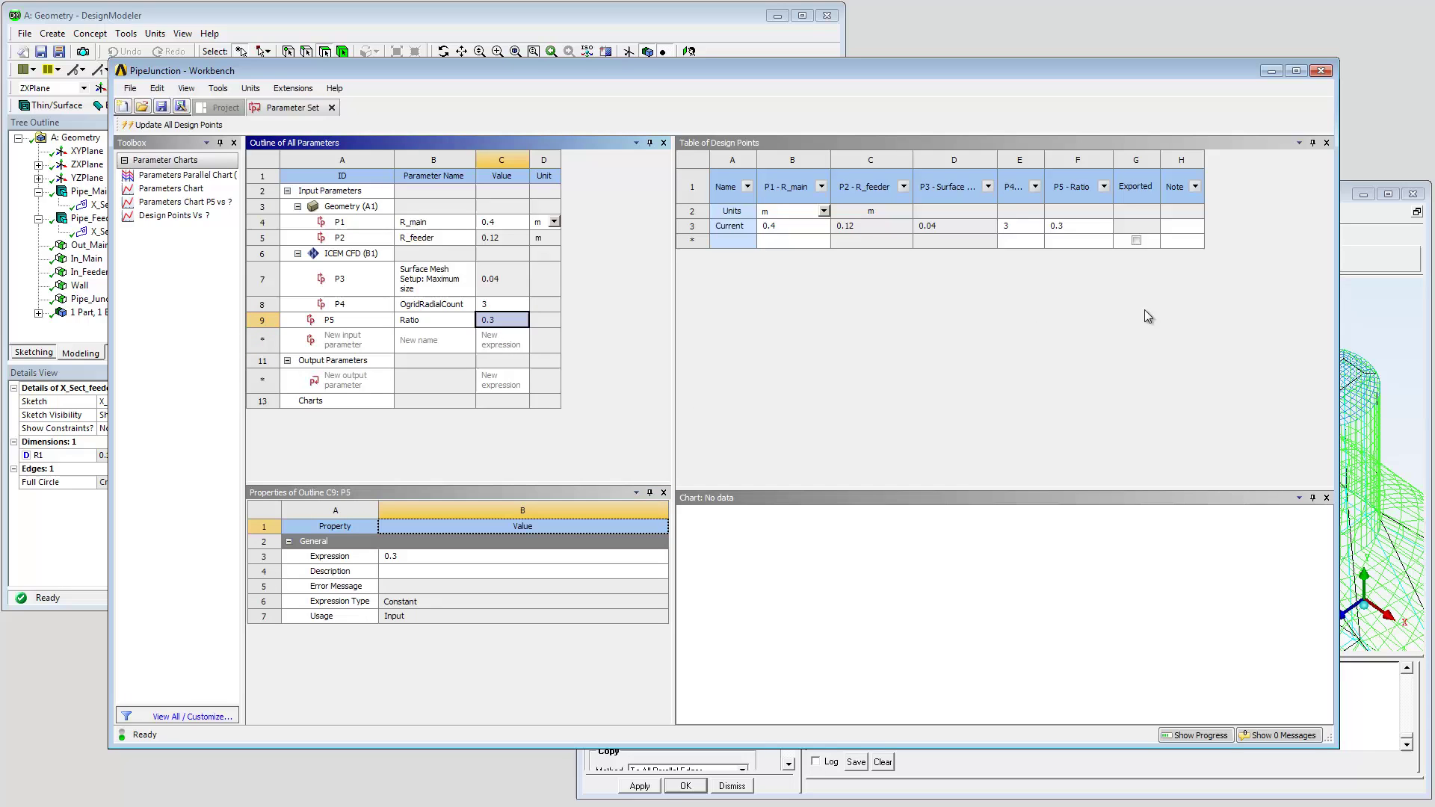
{"action": "left_click", "coordinate": [1379, 314]}
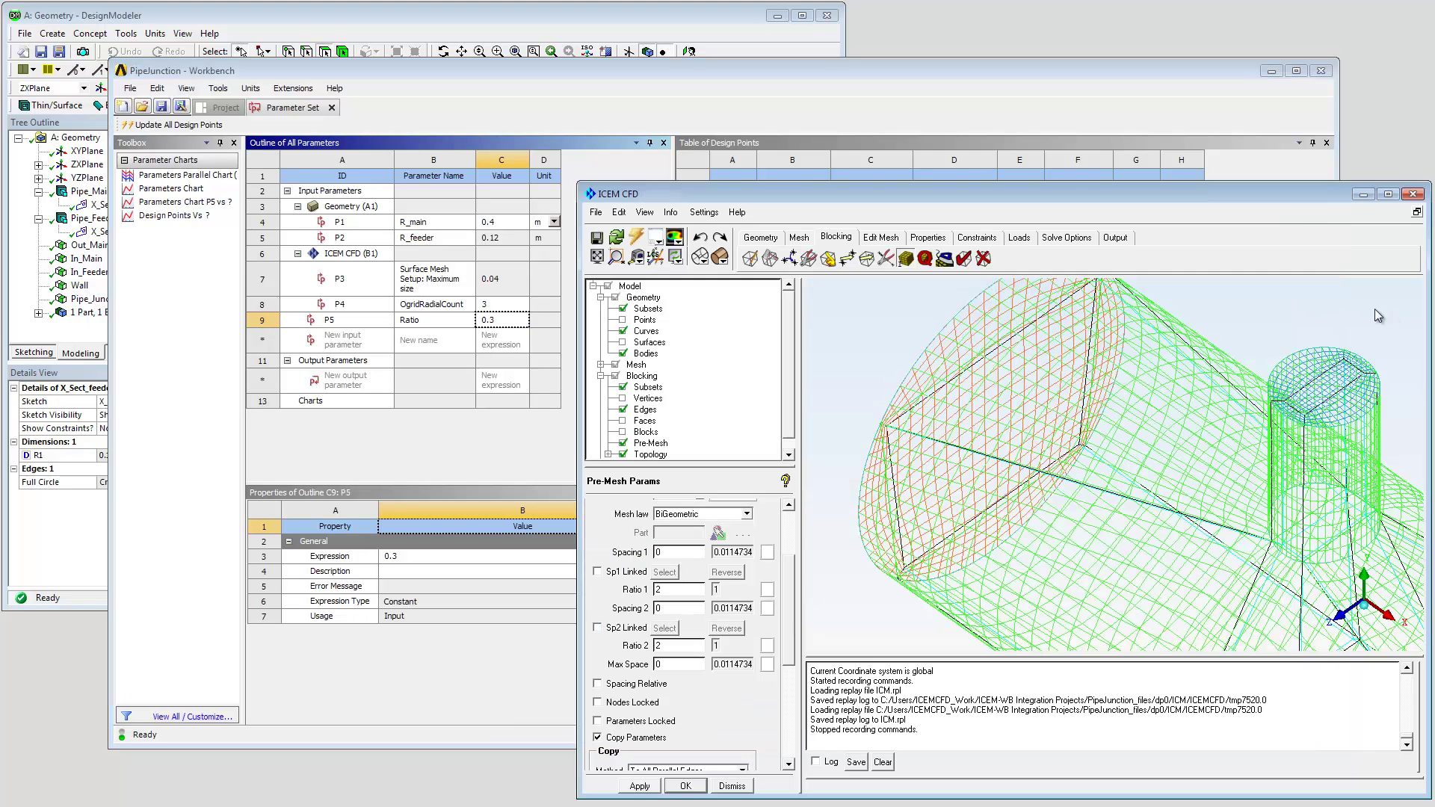
- Update ICEM CFD from Workbench, orbit the blocking to isometric, and display the regenerated O-grid pre-mesh
{"action": "left_click", "coordinate": [636, 238]}
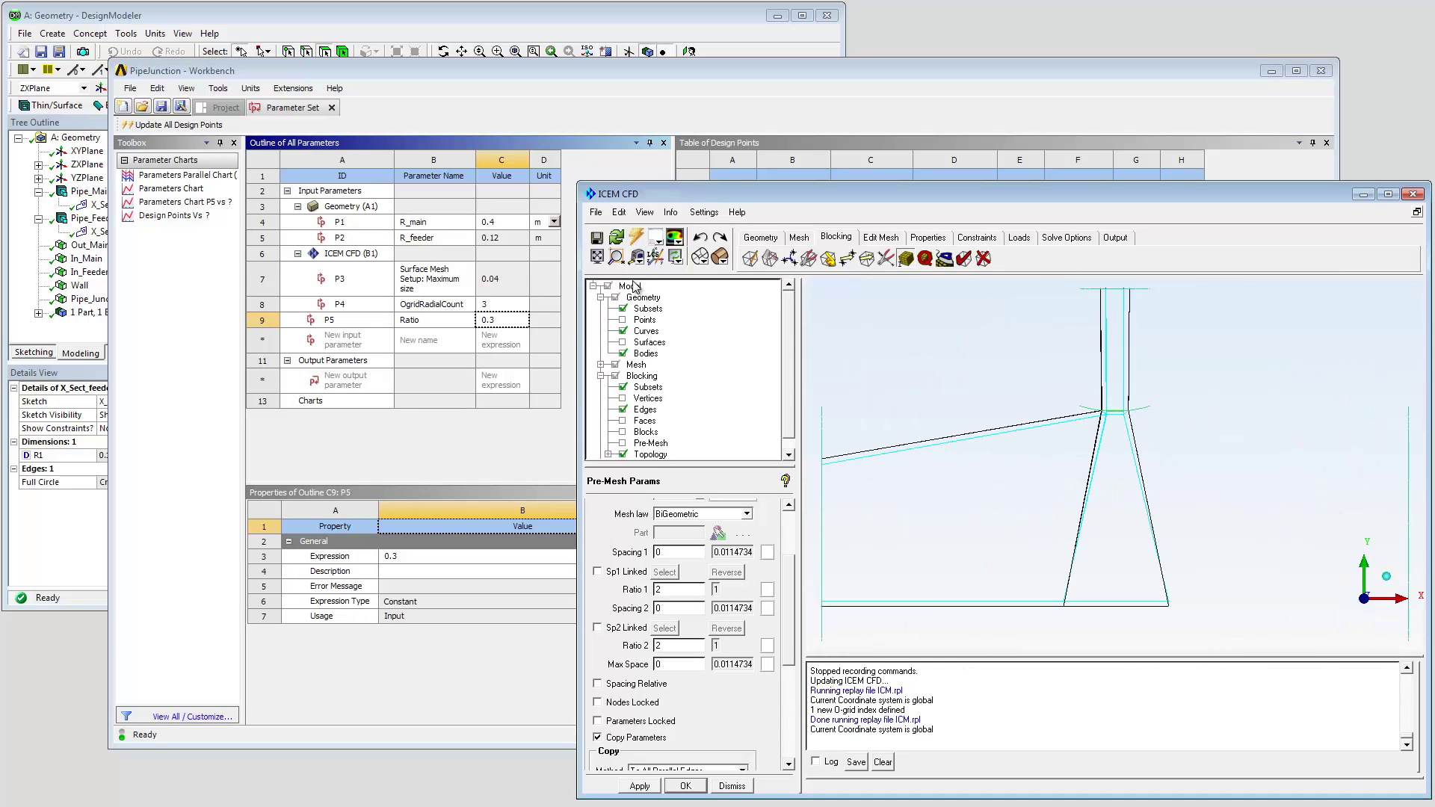
{"action": "right_click", "coordinate": [641, 376]}
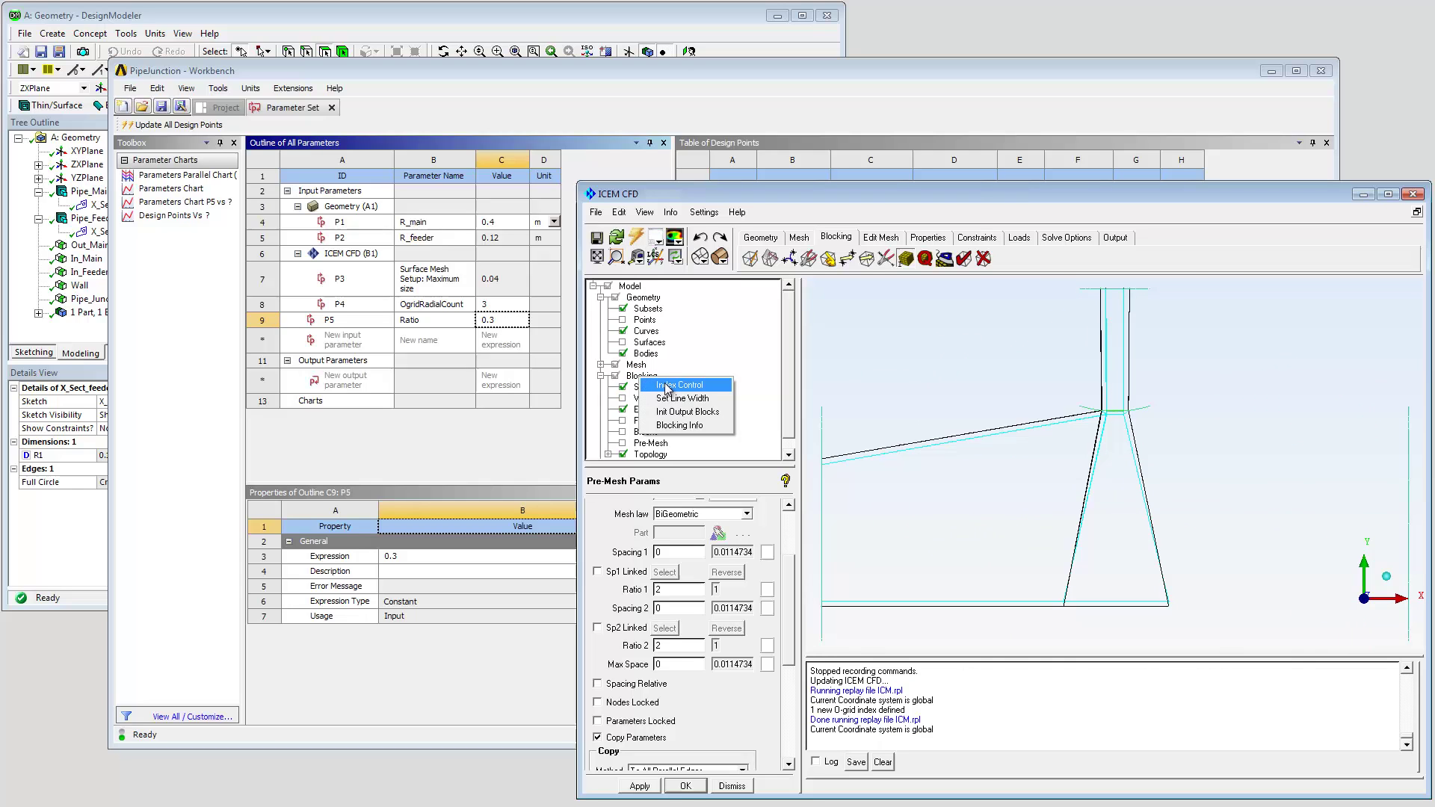
{"action": "left_click", "coordinate": [667, 386]}
{"action": "left_click", "coordinate": [1348, 754]}
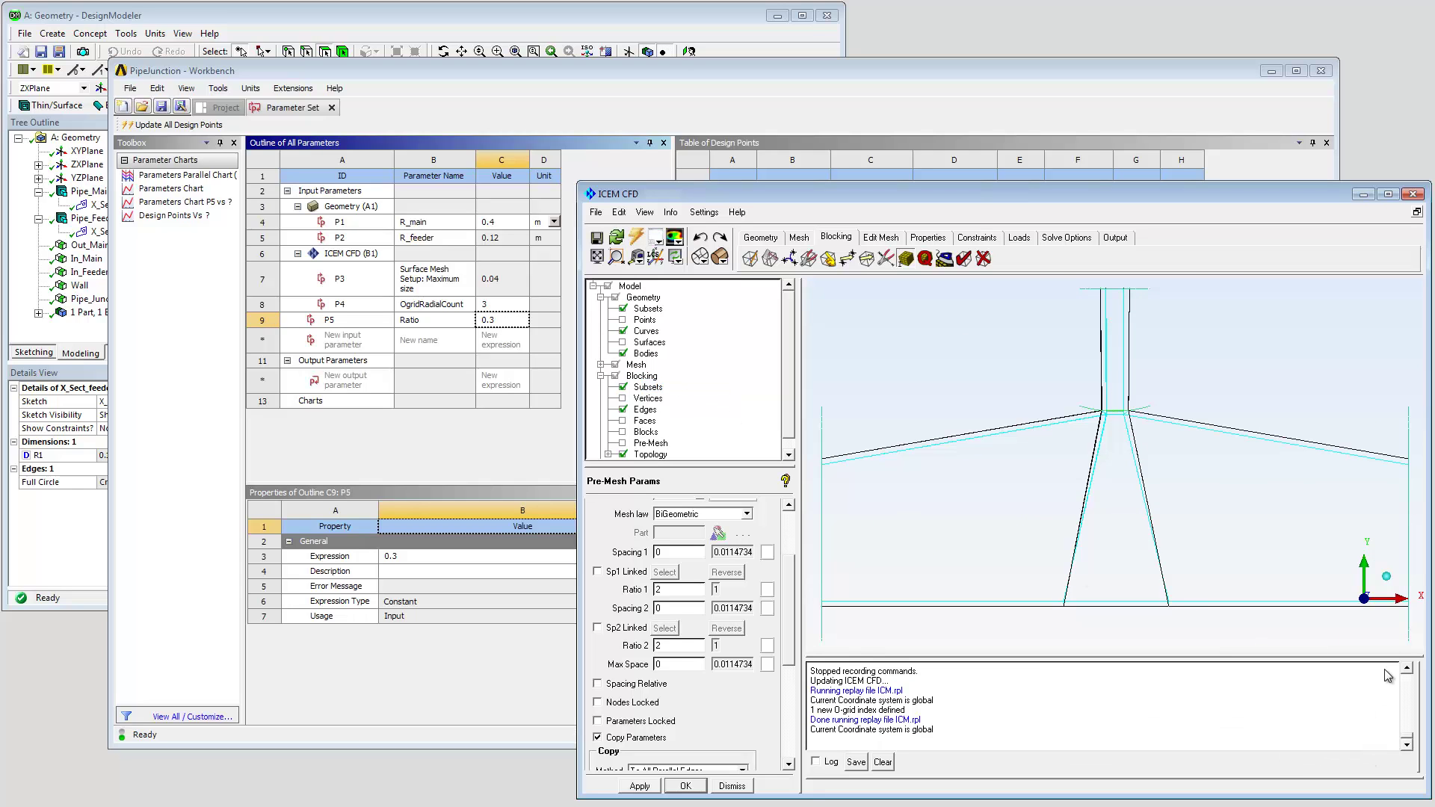
{"action": "left_click_drag", "start_coordinate": [1392, 584], "coordinate": [1039, 471]}
{"action": "left_click", "coordinate": [622, 444]}
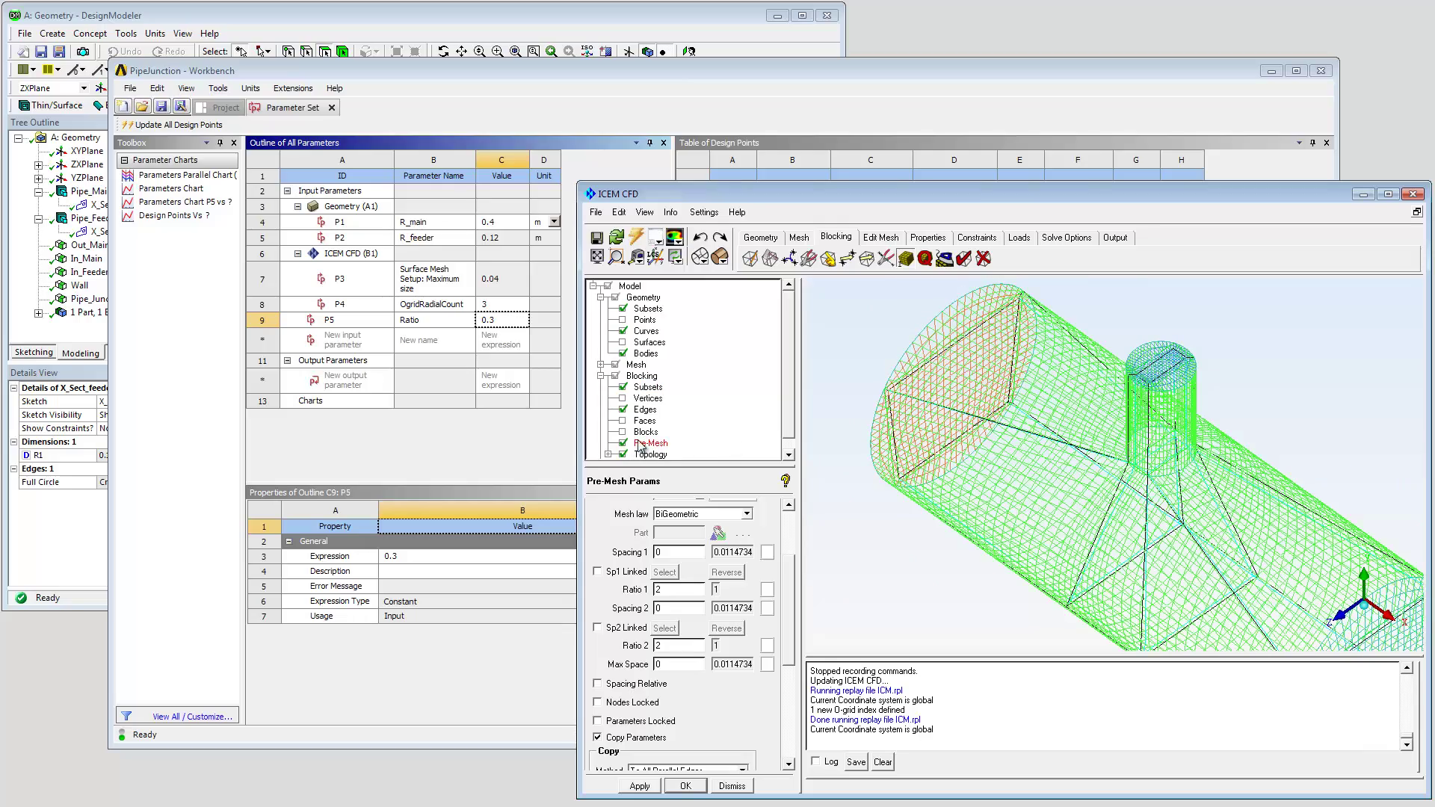
{"action": "middle_click_drag", "start_coordinate": [867, 377], "coordinate": [890, 424]}
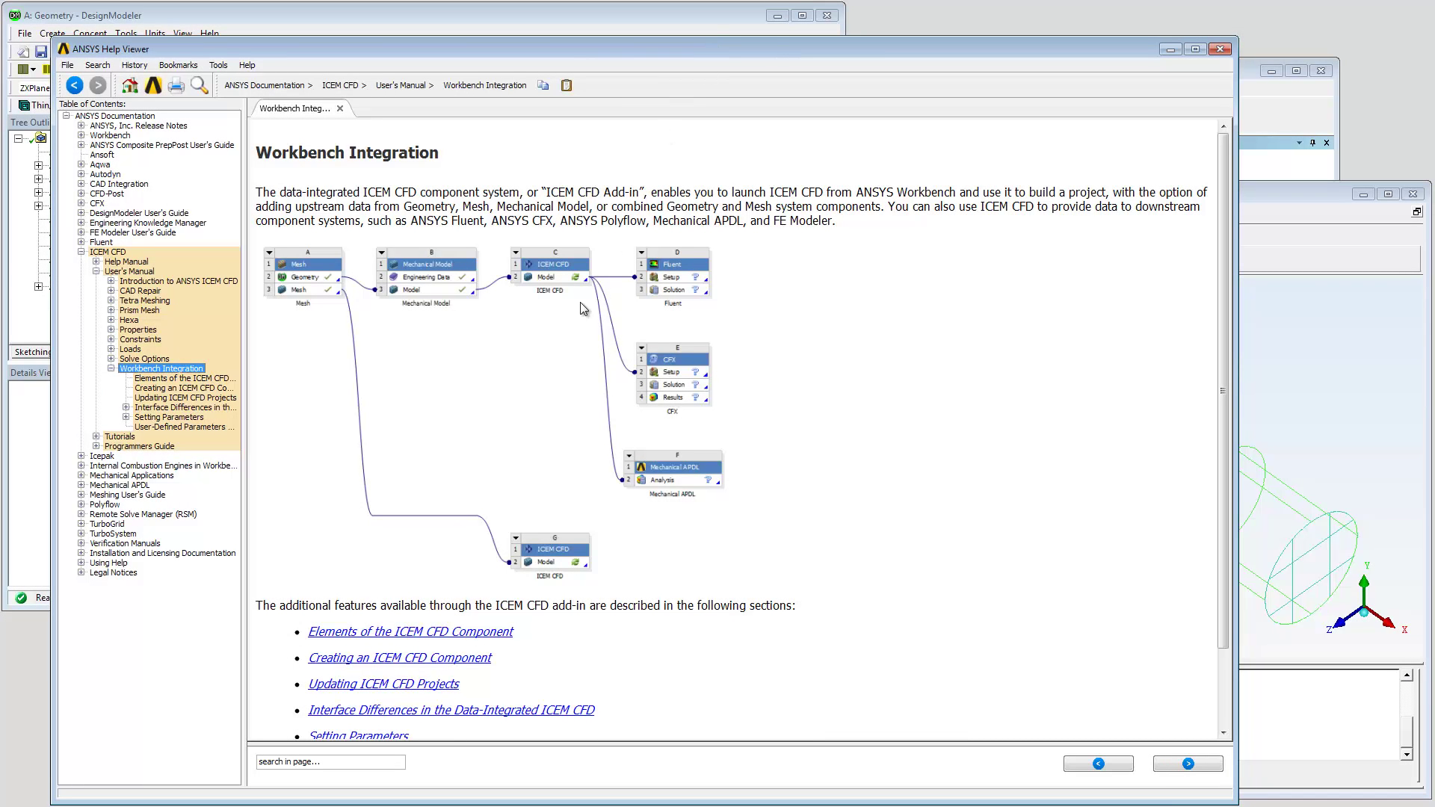
- Open the Updating ICEM CFD Projects help page and highlight its four update-condition bullets
{"action": "left_click", "coordinate": [392, 684]}
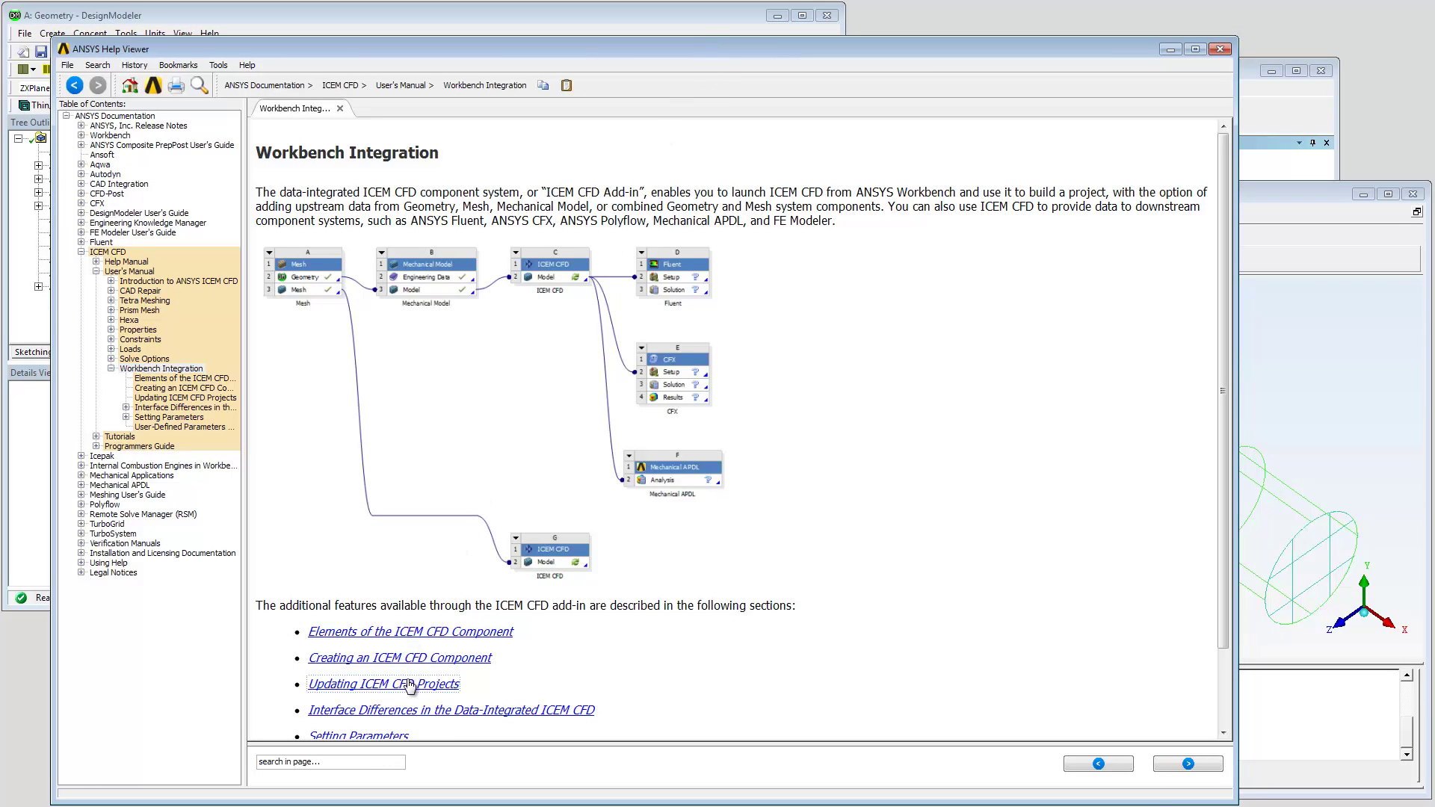
{"action": "left_click_drag", "start_coordinate": [475, 432], "coordinate": [260, 316]}
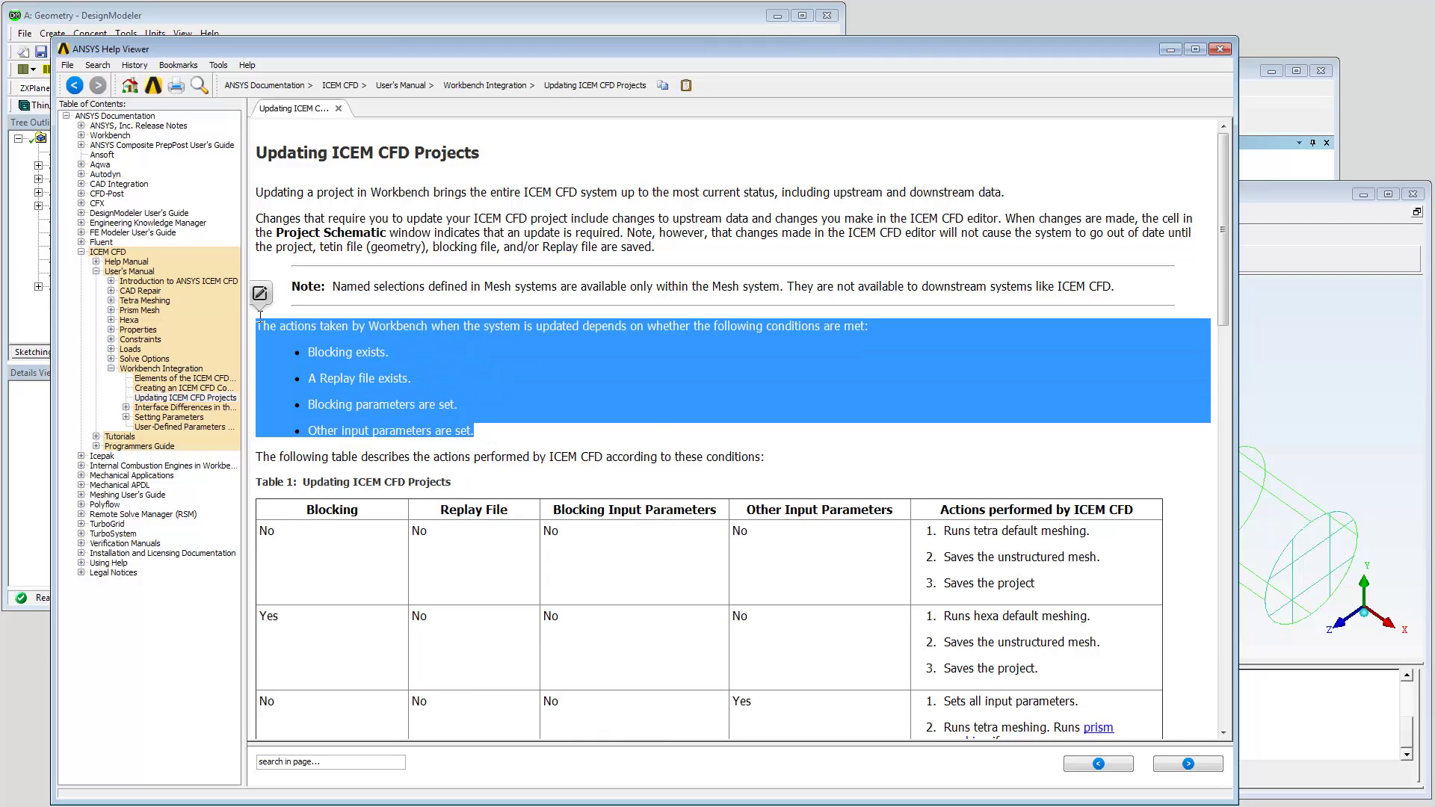